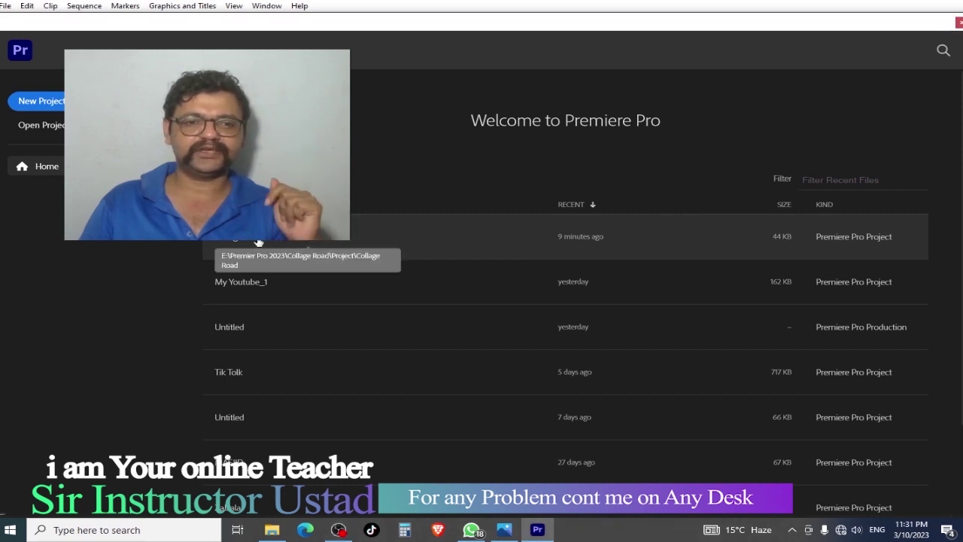
Open the Collage Road project, add a new bin named 'Call 1 2' and open it
{"action": "left_click", "coordinate": [258, 240]}
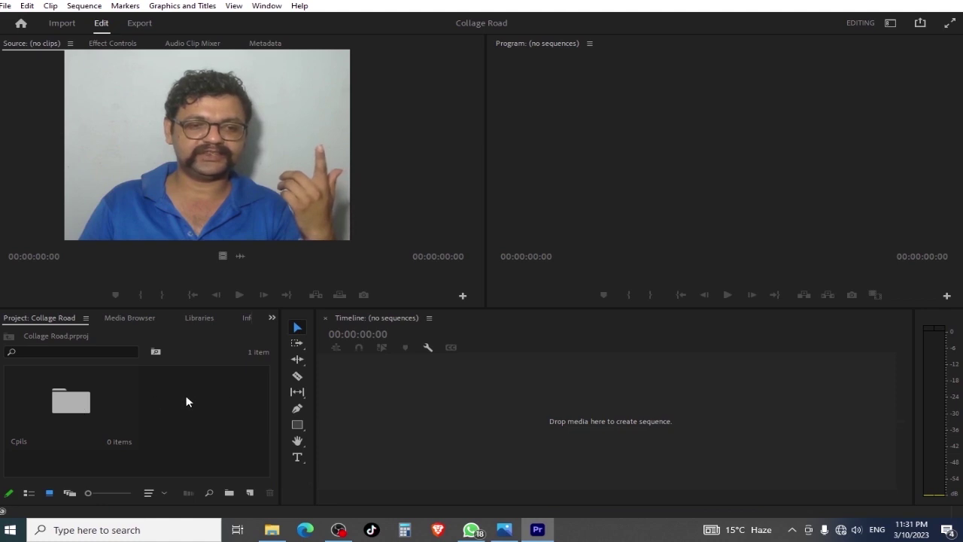
{"action": "right_click", "coordinate": [156, 397]}
{"action": "left_click", "coordinate": [188, 201]}
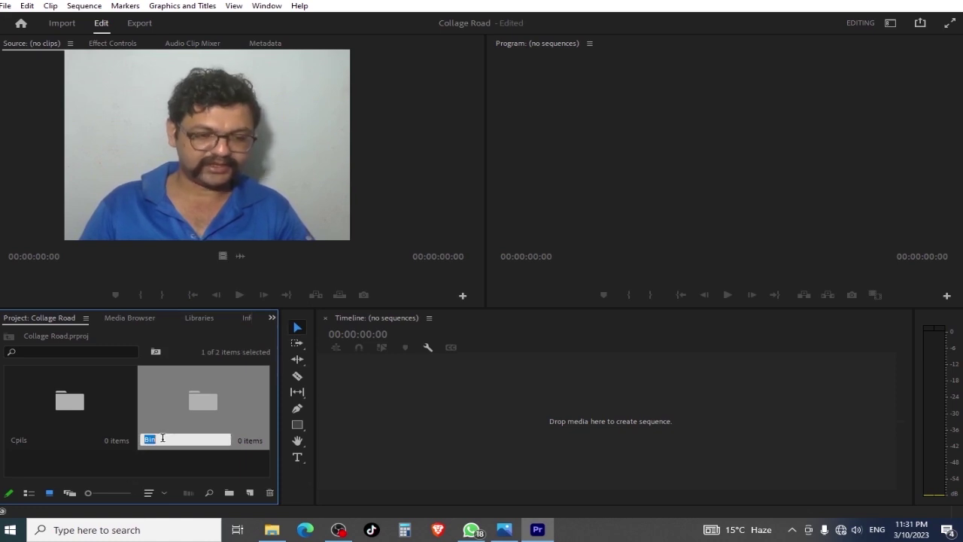
{"action": "type", "text": "Call"}
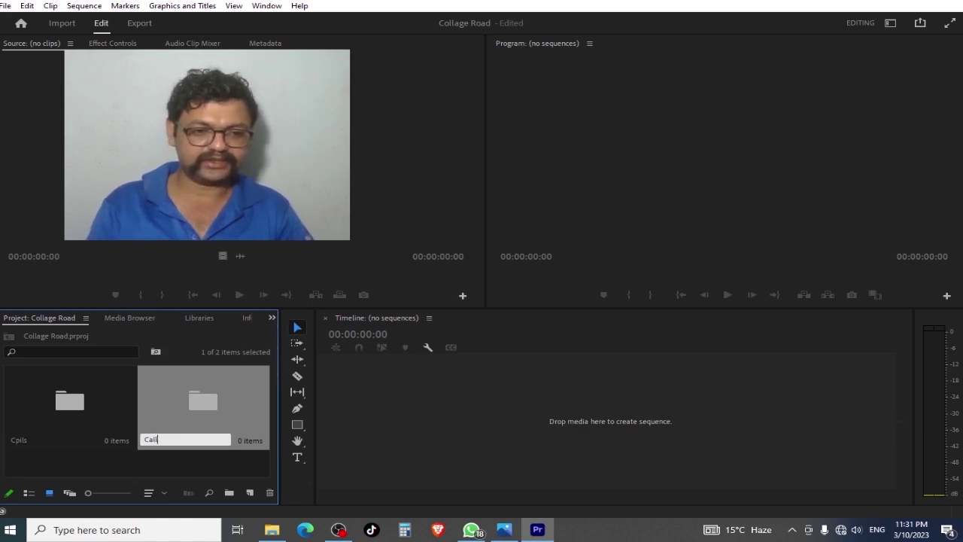
{"action": "type", "text": " 1 2"}
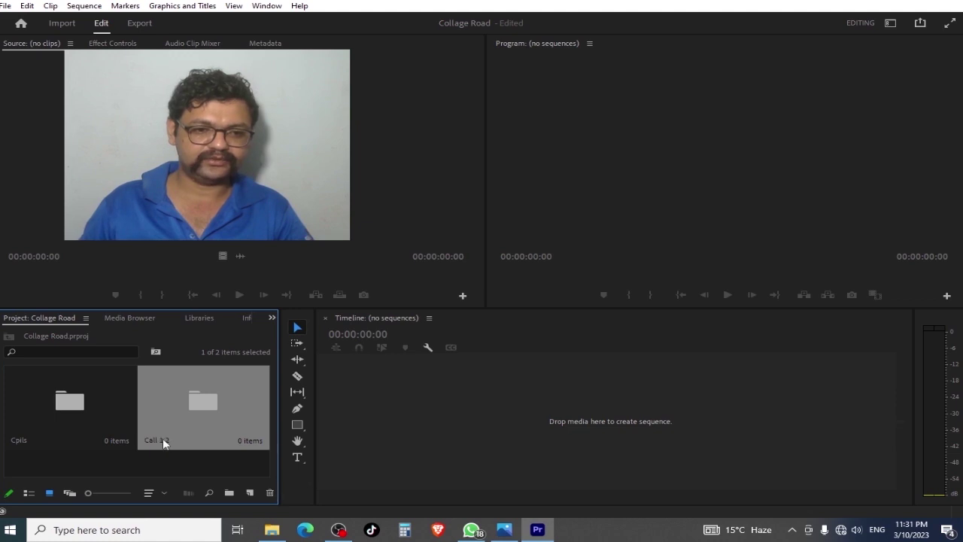
{"action": "double_click", "coordinate": [180, 419]}
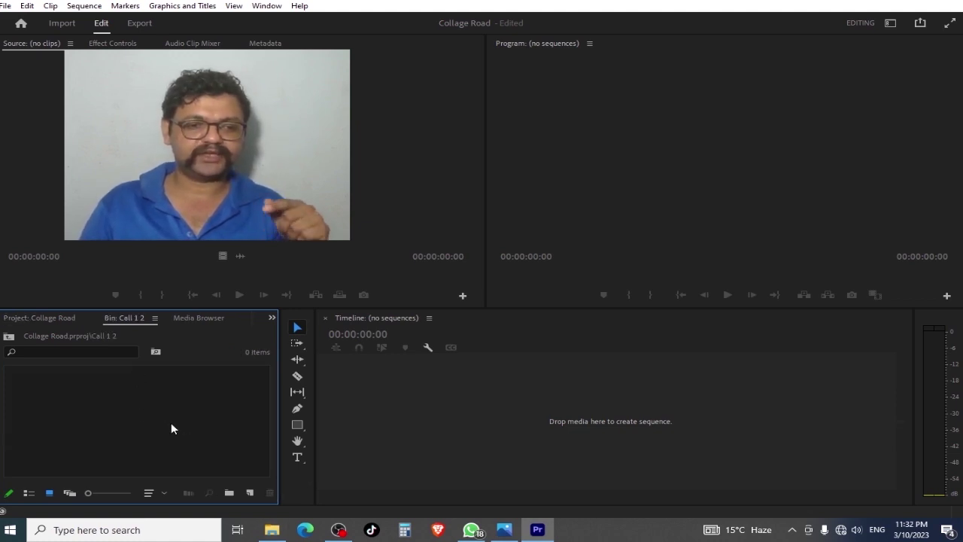
{"action": "double_click", "coordinate": [129, 418]}
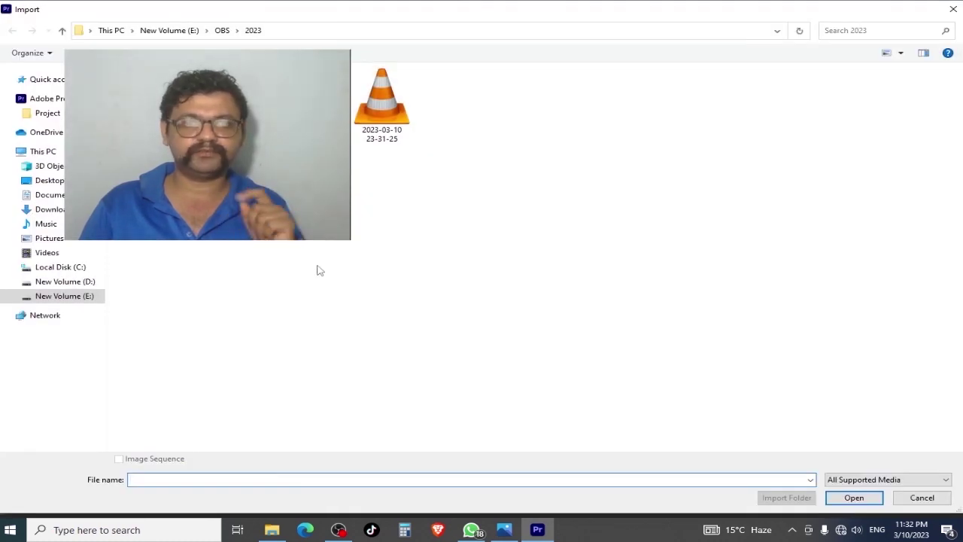
{"action": "type", "text": "2023-03-10 23-14-42\" \"1\" \"2\""}
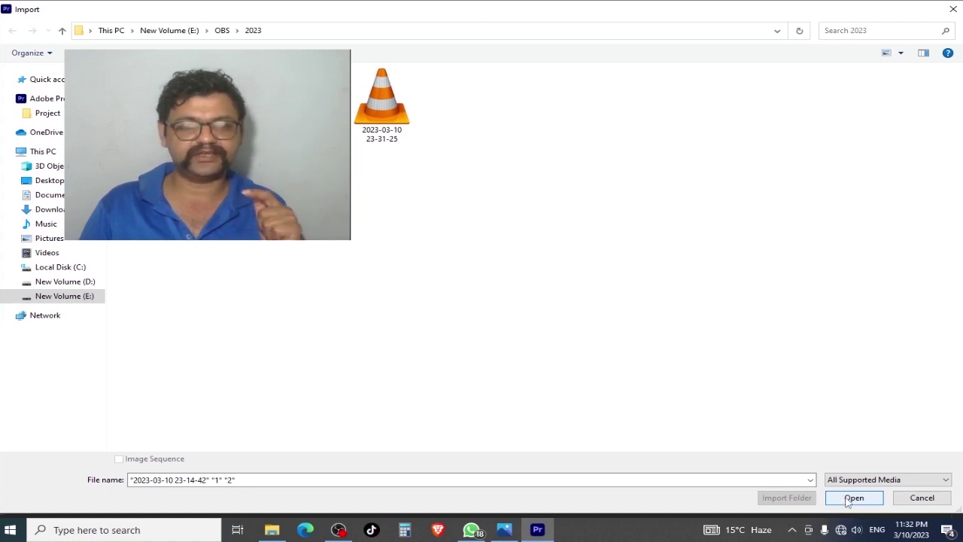
{"action": "left_click", "coordinate": [845, 499]}
{"action": "left_click", "coordinate": [203, 458]}
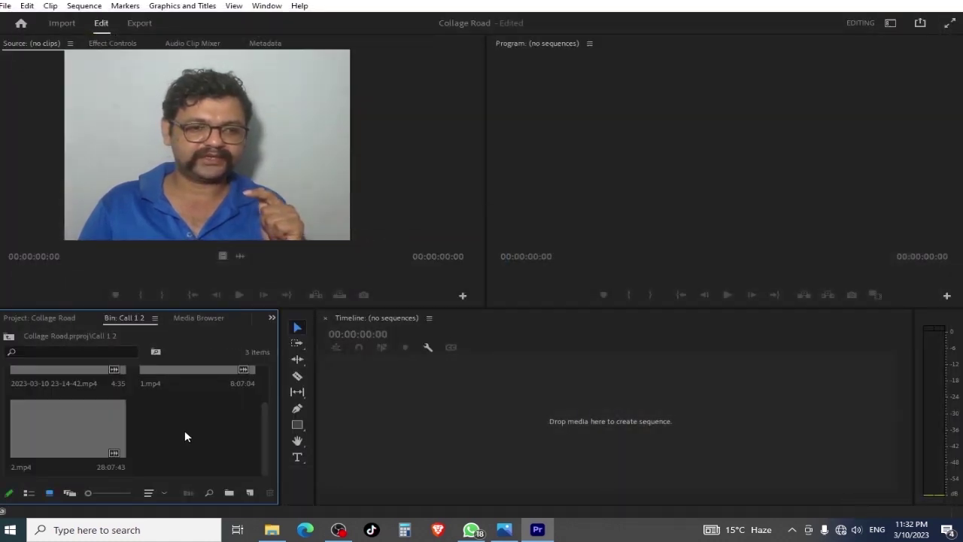
Create Sequence 01 from the DV - PAL Standard 48kHz sequence preset
{"action": "left_click", "coordinate": [199, 366]}
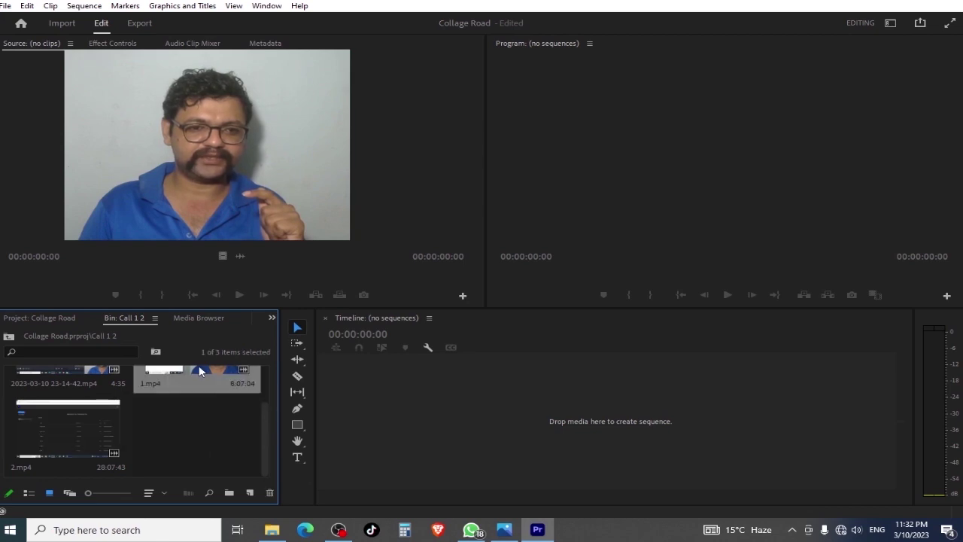
{"action": "left_click", "coordinate": [486, 410]}
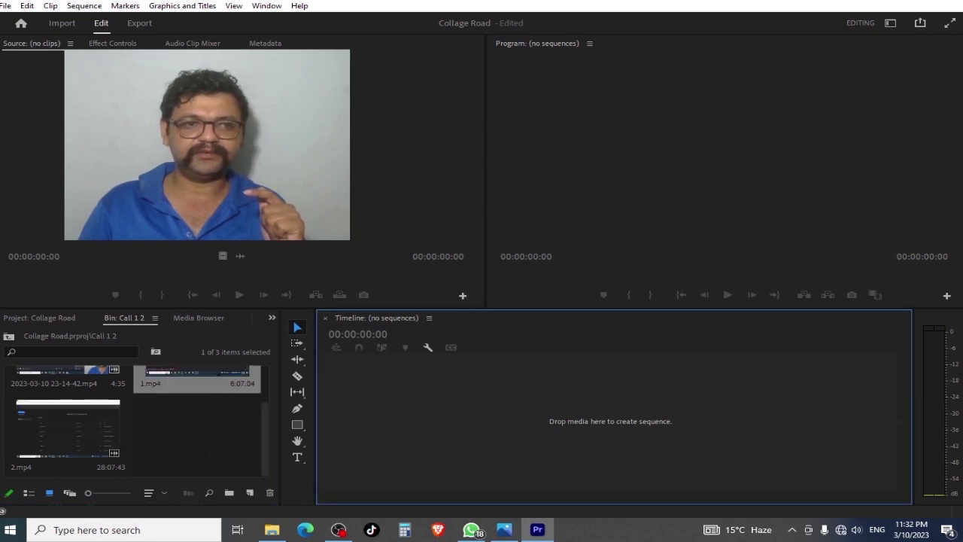
{"action": "left_click", "coordinate": [5, 5]}
{"action": "mouse_move", "coordinate": [25, 18]}
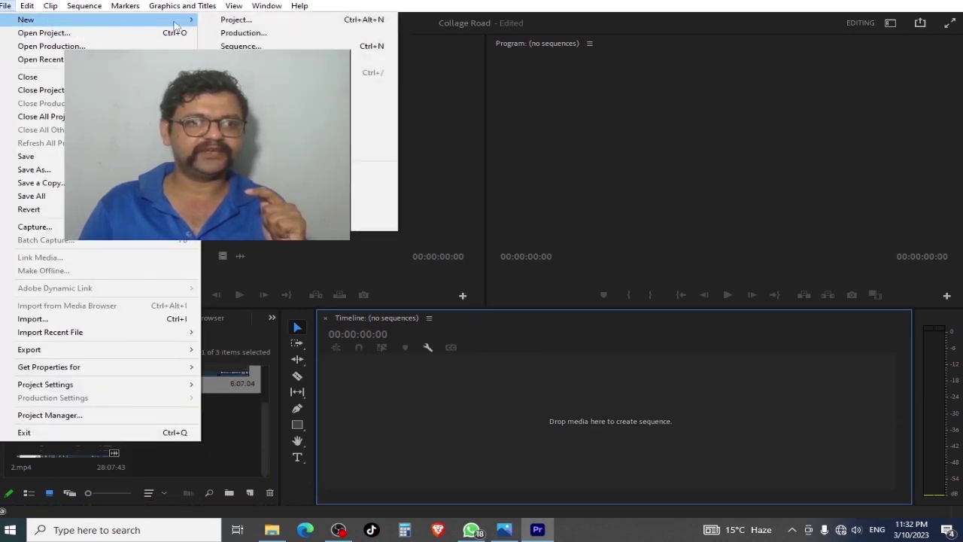
{"action": "left_click", "coordinate": [241, 46]}
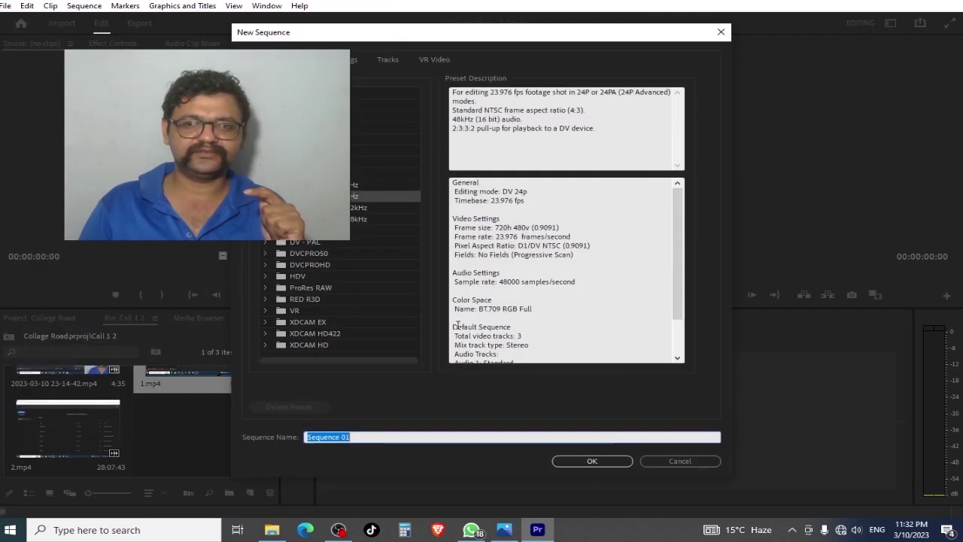
{"action": "double_click", "coordinate": [312, 244]}
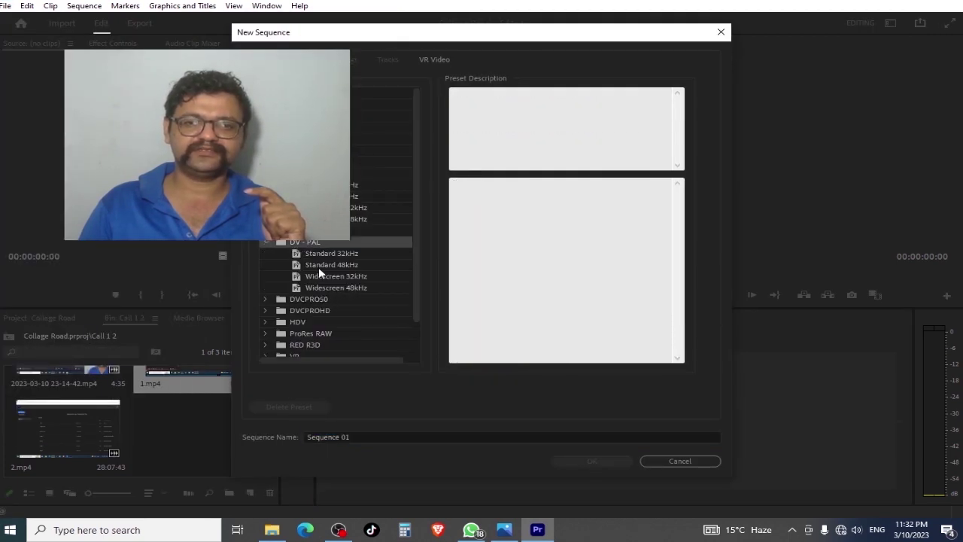
{"action": "left_click", "coordinate": [318, 267]}
{"action": "left_click", "coordinate": [592, 460]}
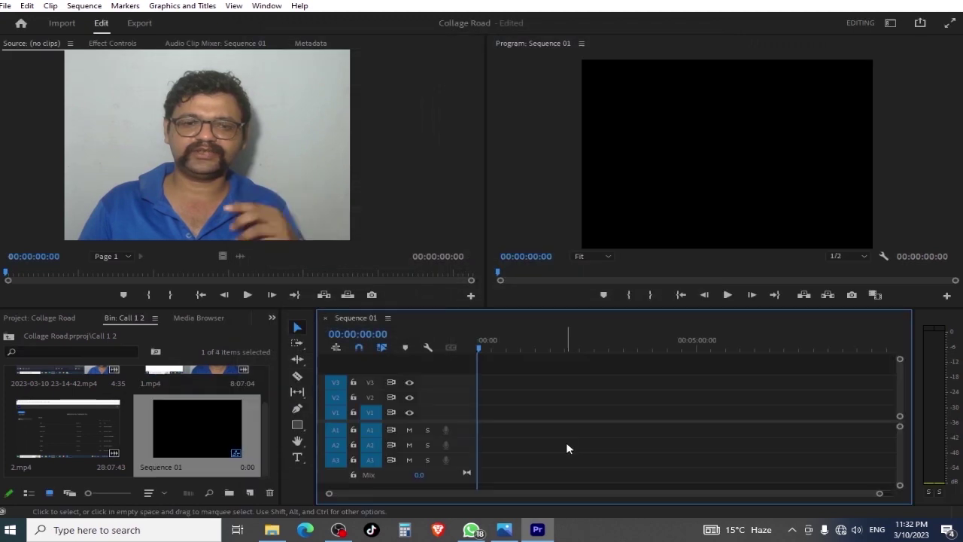
Drop 1.mp4 at the start of Sequence 01 and change the sequence to match the clip
{"action": "left_click", "coordinate": [191, 440]}
{"action": "scroll", "coordinate": [225, 409], "scroll_direction": "up", "scroll_amount": 2}
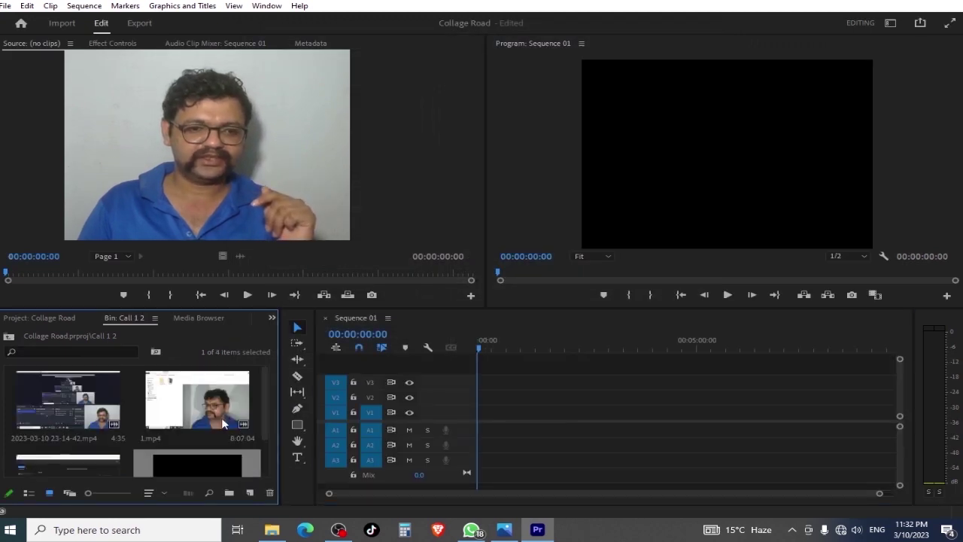
{"action": "mouse_move", "coordinate": [238, 408]}
{"action": "left_mouse_down"}
{"action": "mouse_move", "coordinate": [540, 399]}
{"action": "mouse_move", "coordinate": [526, 422]}
{"action": "left_mouse_up"}
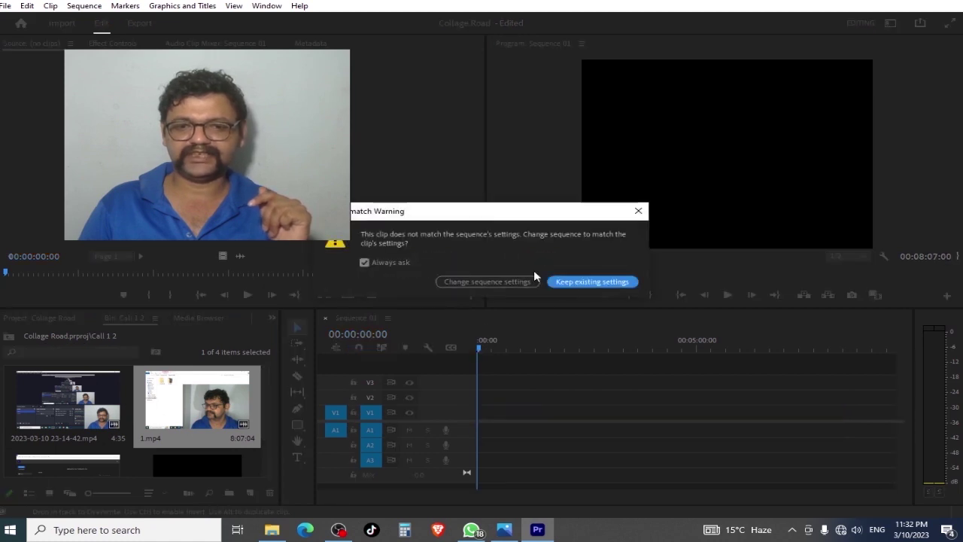
{"action": "left_click", "coordinate": [476, 281]}
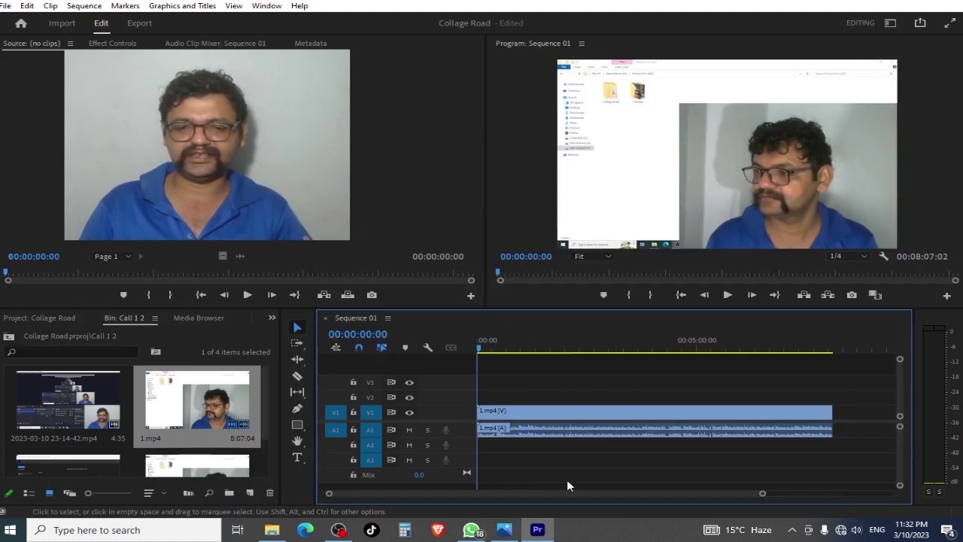
Check in Sequence Settings that the sequence is now 1440 x 900 at 60 fps
{"action": "left_click_drag", "start_coordinate": [762, 493], "coordinate": [644, 493]}
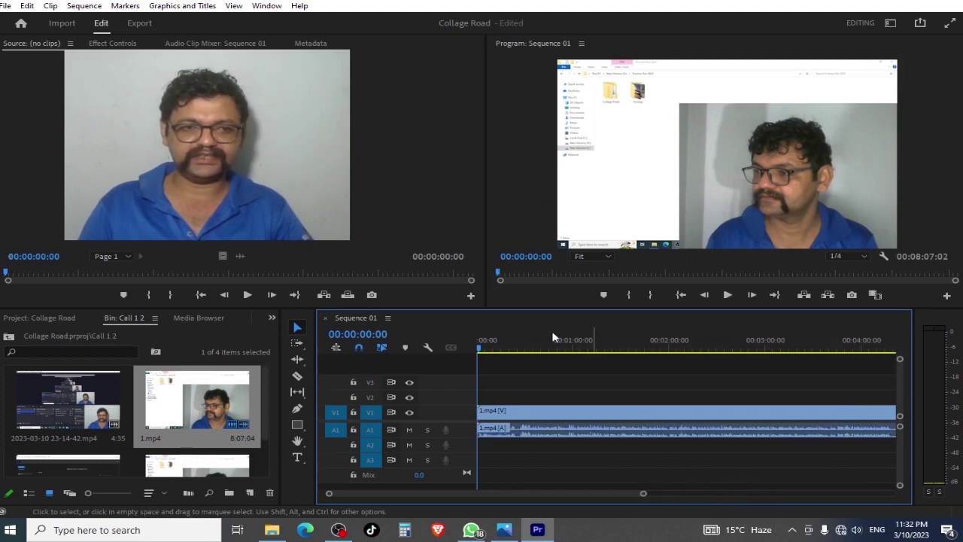
{"action": "left_click", "coordinate": [84, 6]}
{"action": "left_click", "coordinate": [125, 19]}
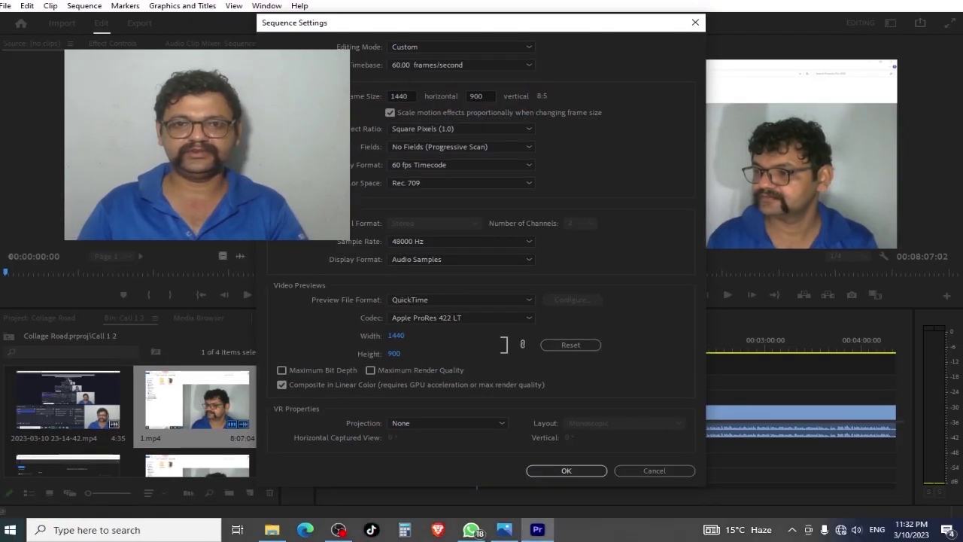
{"action": "left_click", "coordinate": [567, 470]}
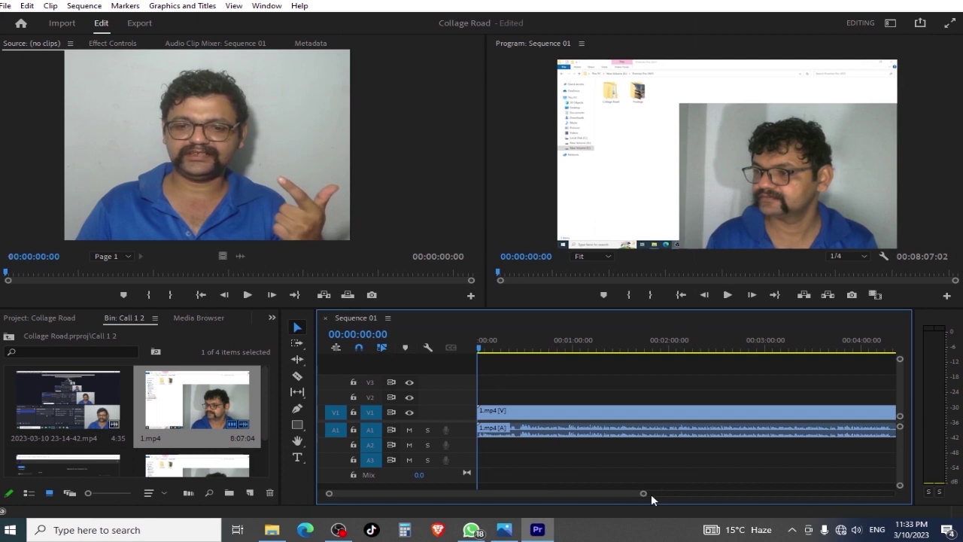
Zoom the timeline and enlarge the Video 1 and Audio 1 tracks to show thumbnail and waveform
{"action": "left_click_drag", "start_coordinate": [645, 494], "coordinate": [575, 493]}
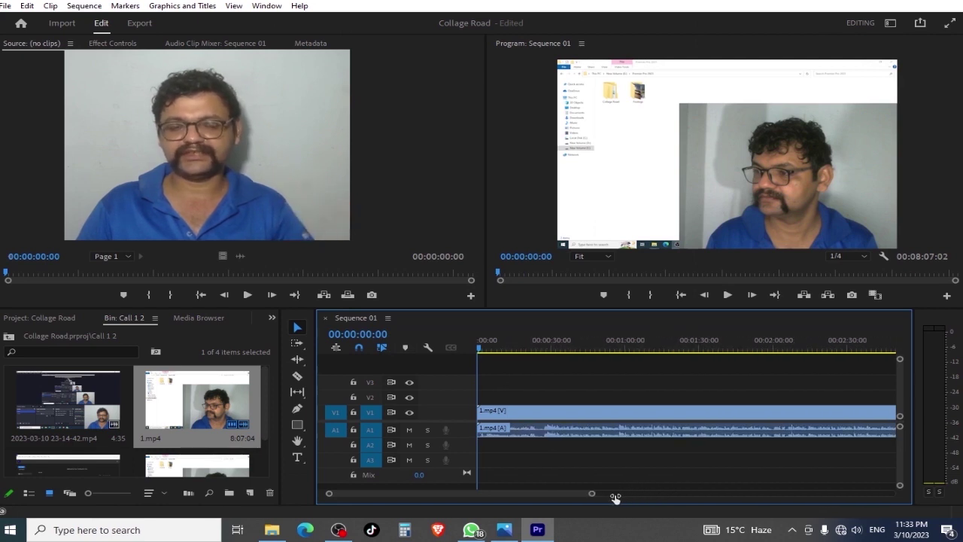
{"action": "left_click_drag", "start_coordinate": [443, 406], "coordinate": [447, 423]}
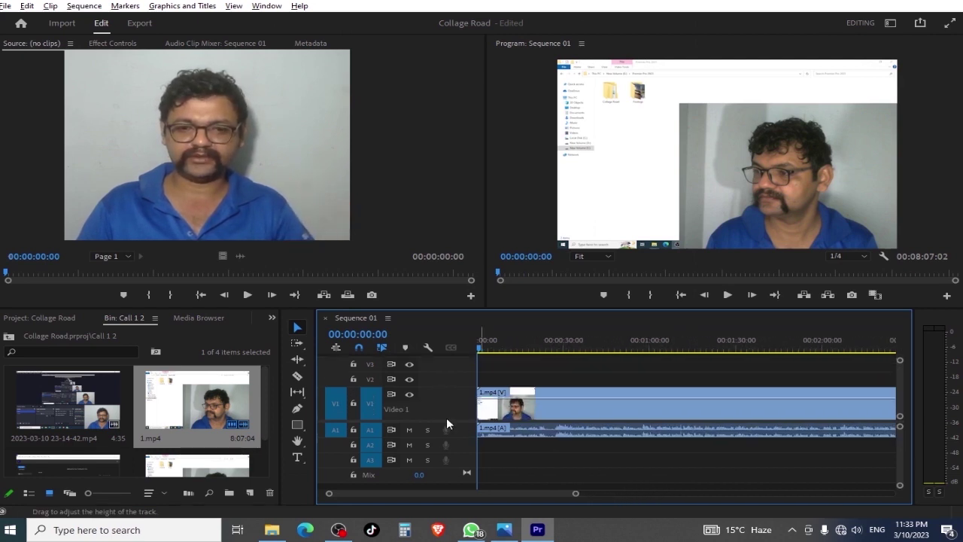
{"action": "scroll", "coordinate": [451, 429], "scroll_direction": "up", "scroll_amount": 3, "text": "alt"}
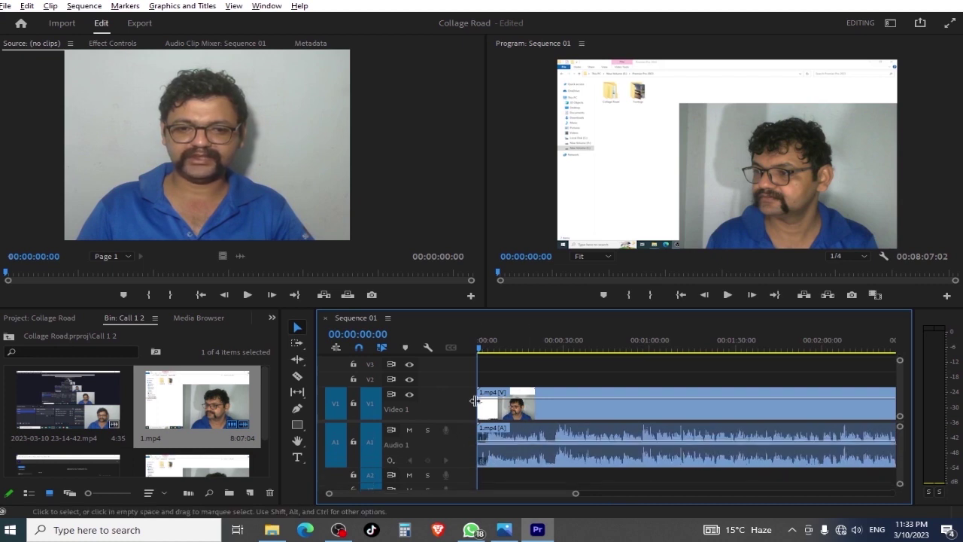
{"action": "scroll", "coordinate": [461, 404], "scroll_direction": "up", "scroll_amount": 1, "text": "alt"}
{"action": "scroll", "coordinate": [515, 408], "scroll_direction": "up", "scroll_amount": 1, "text": "alt"}
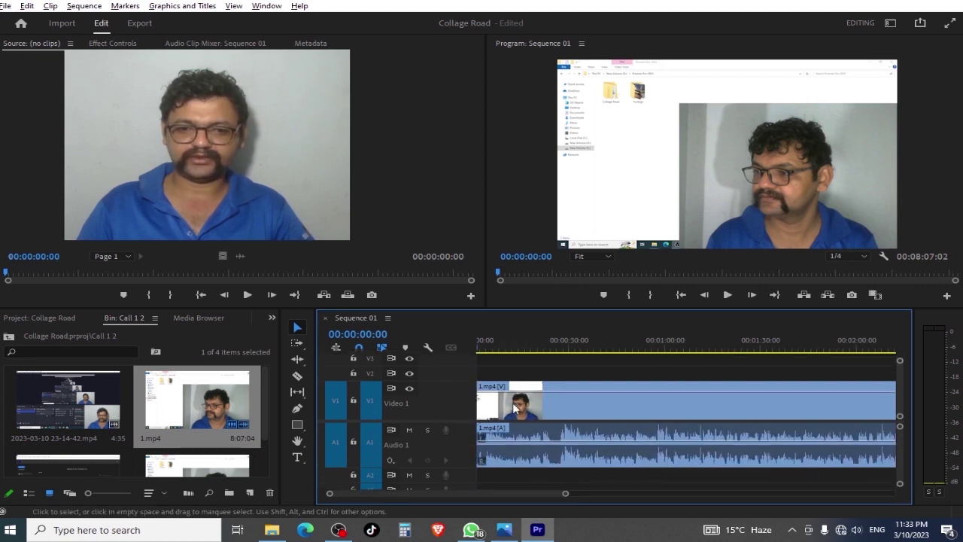
{"action": "left_click_drag", "start_coordinate": [566, 496], "coordinate": [556, 494]}
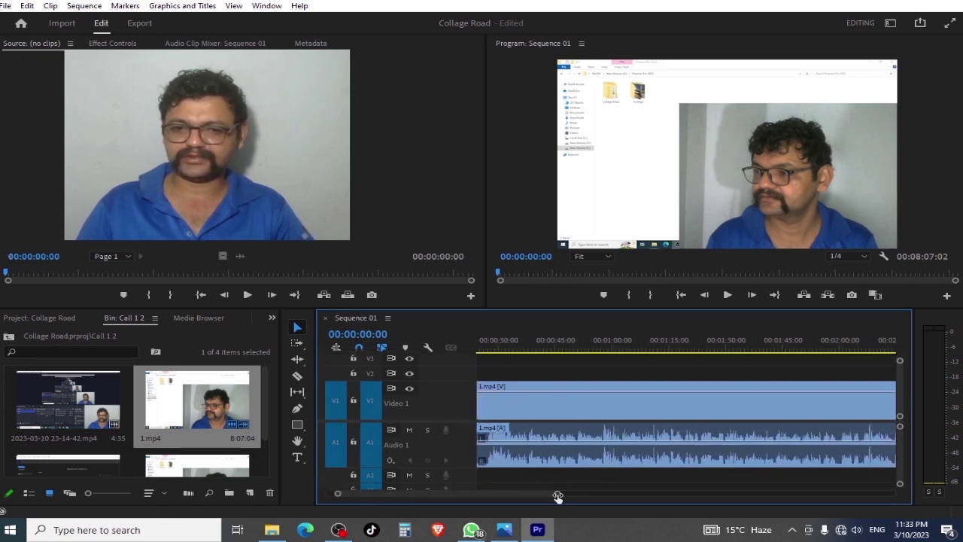
Select 1.mp4 and confirm it spans 00:00:00:00 to 00:08:07:01 in the sequence
{"action": "left_click", "coordinate": [576, 412]}
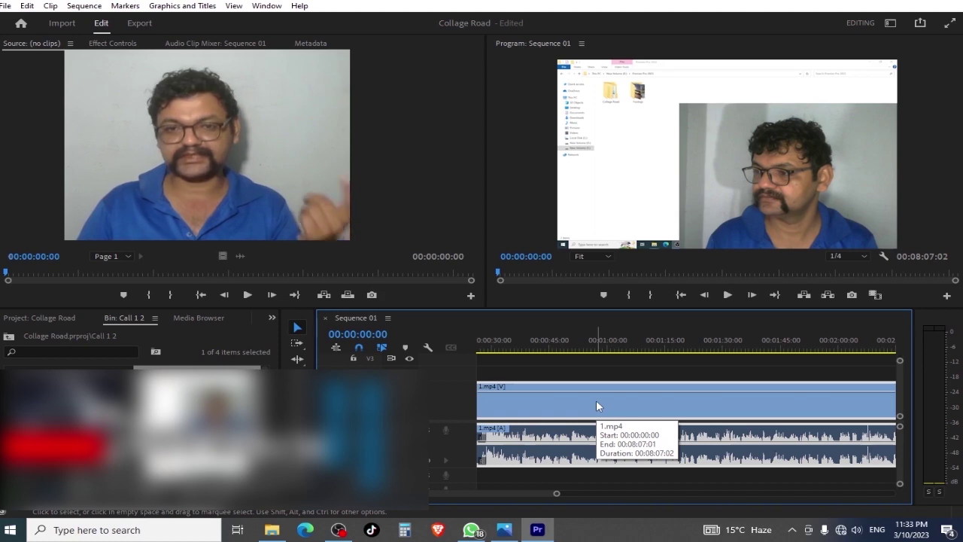
{"action": "key", "text": "End"}
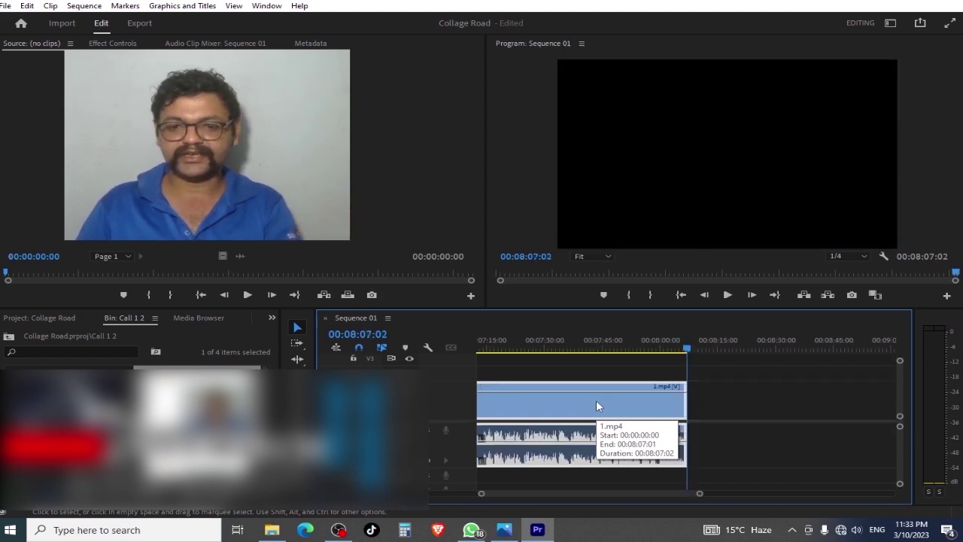
{"action": "key", "text": "Home"}
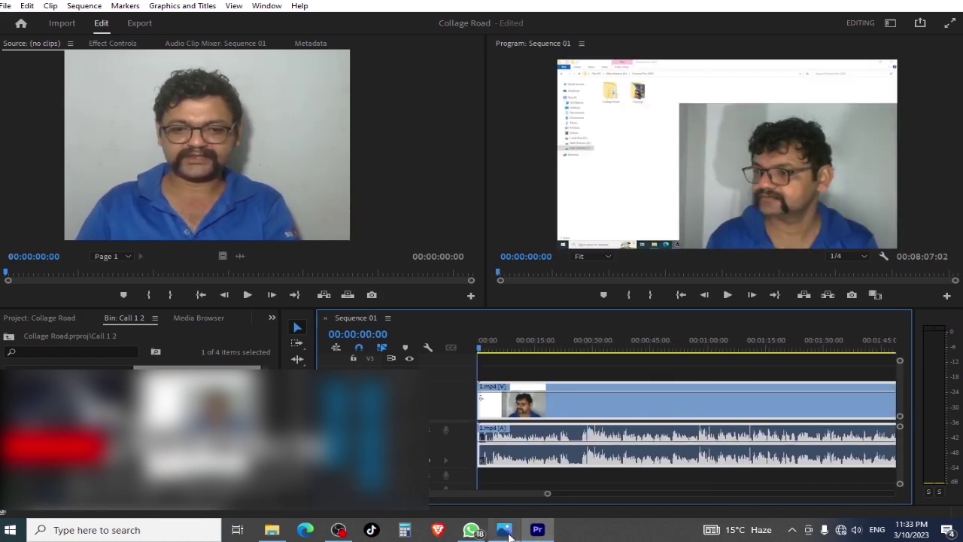
{"action": "key", "text": "alt+Tab"}
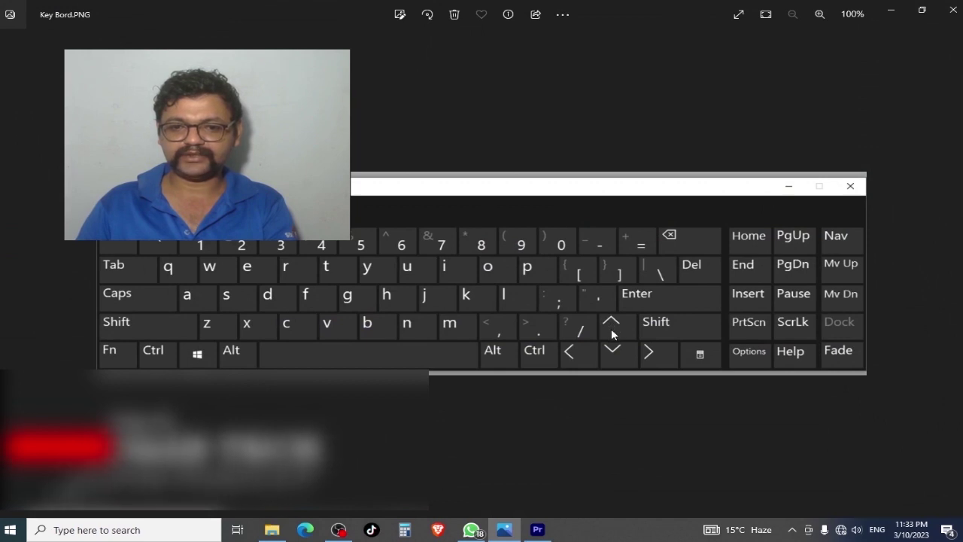
{"action": "left_click", "coordinate": [537, 529]}
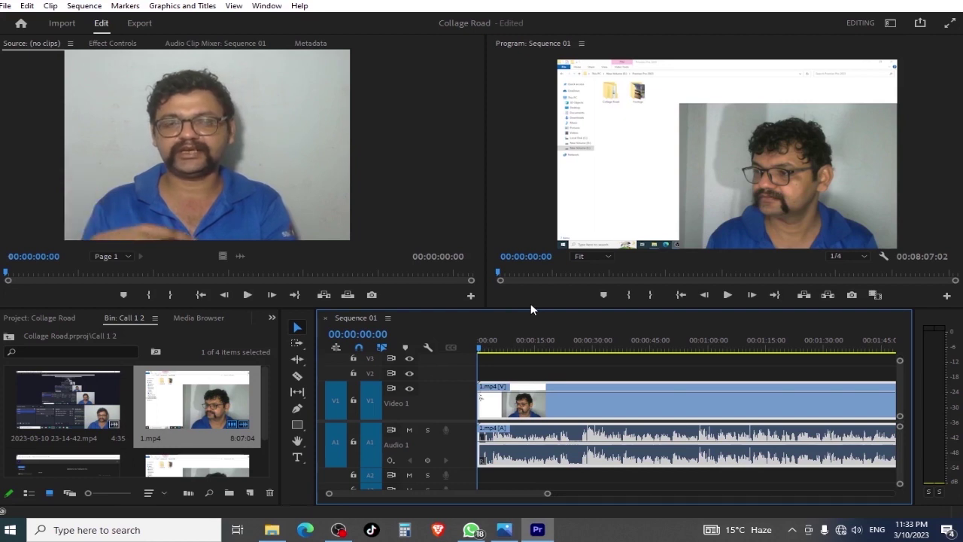
{"action": "key", "text": "End"}
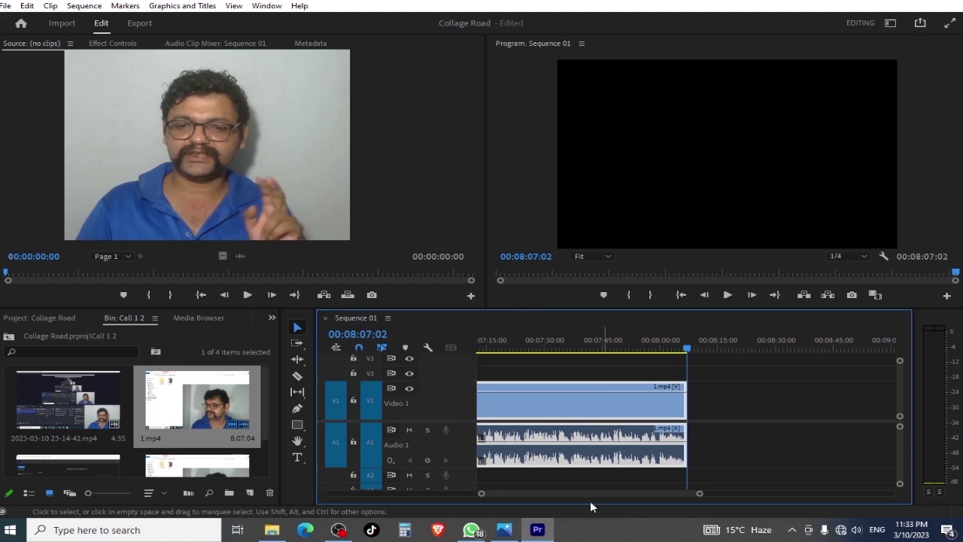
{"action": "left_click", "coordinate": [504, 528]}
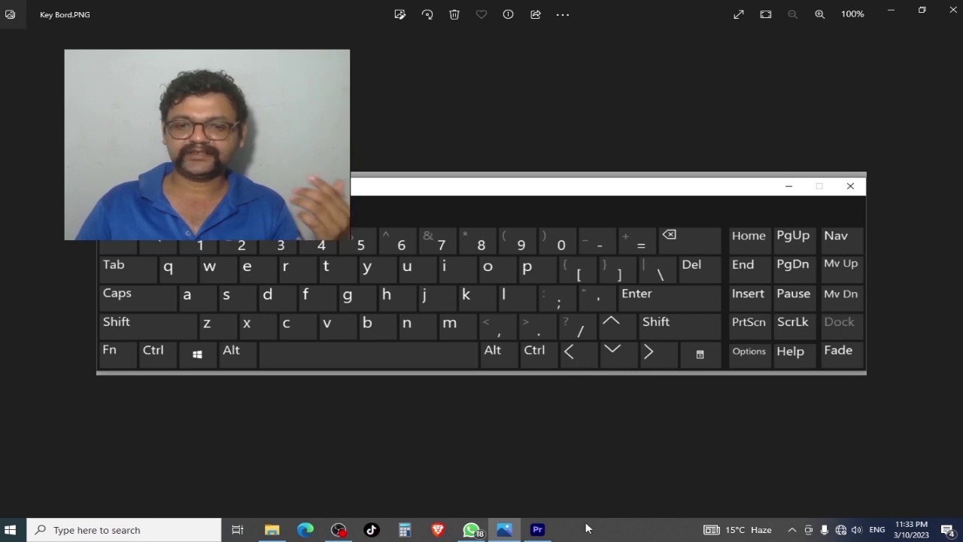
{"action": "mouse_move", "coordinate": [533, 526]}
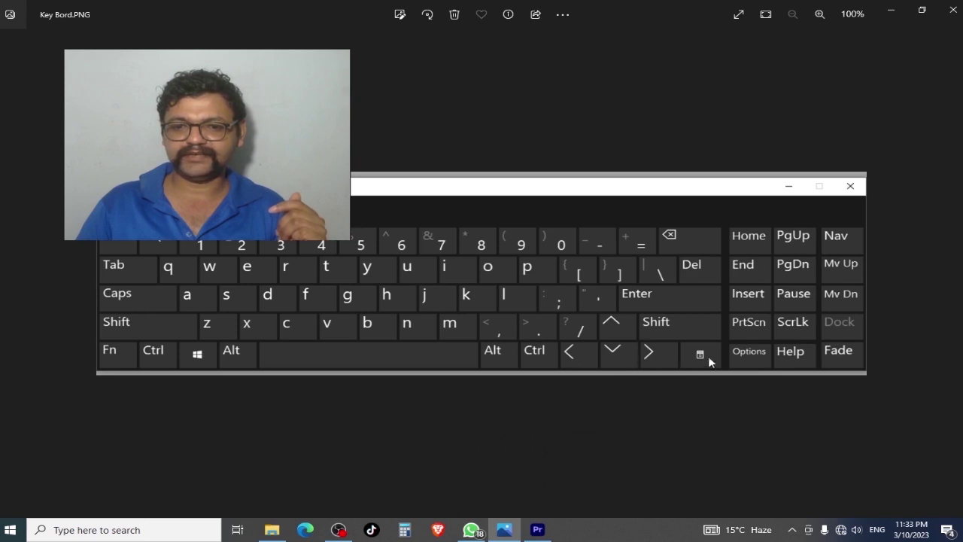
{"action": "left_click", "coordinate": [537, 530]}
{"action": "key", "text": "Home"}
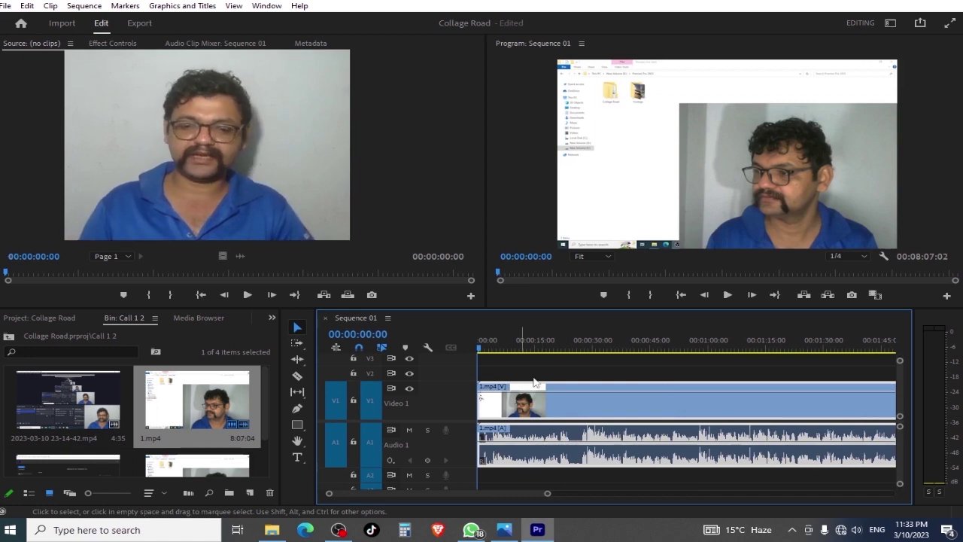
{"action": "left_click", "coordinate": [505, 530]}
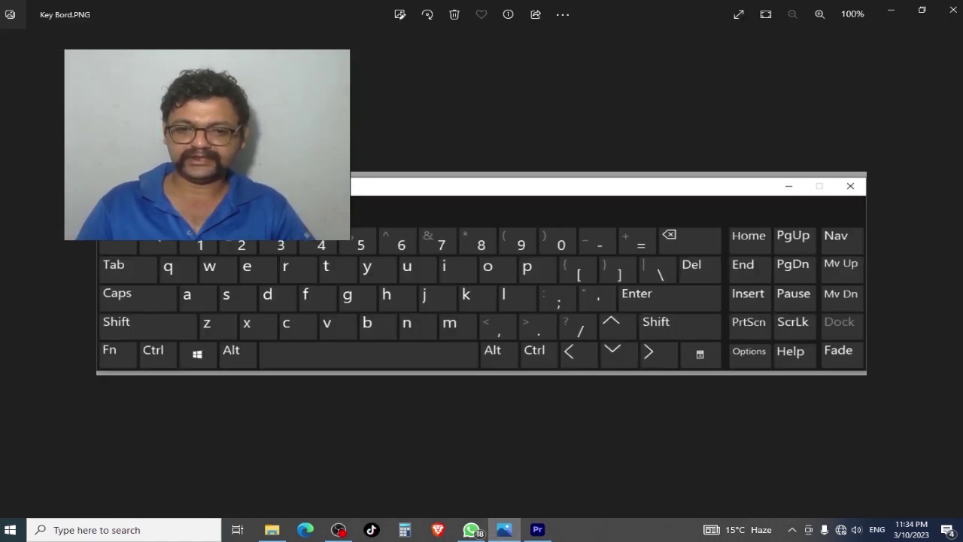
{"action": "left_click", "coordinate": [539, 531]}
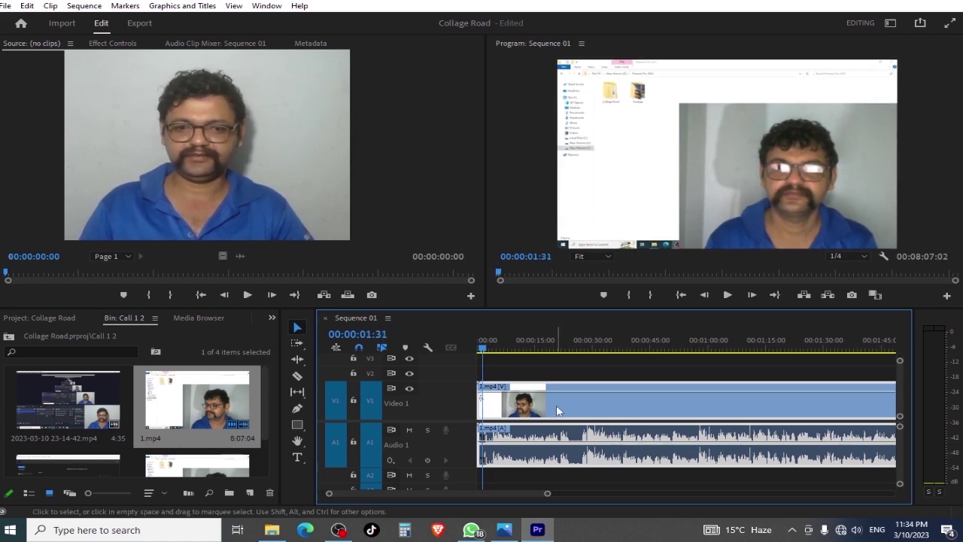
Play briefly, return the playhead to the start and zoom in on the first few seconds
{"action": "key", "text": "space"}
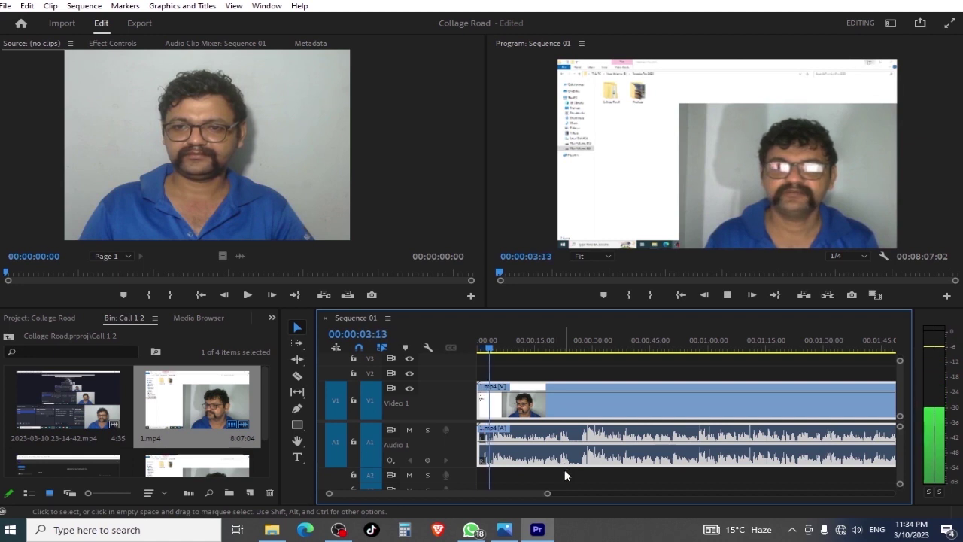
{"action": "key", "text": "space"}
{"action": "left_click_drag", "start_coordinate": [547, 495], "coordinate": [485, 502]}
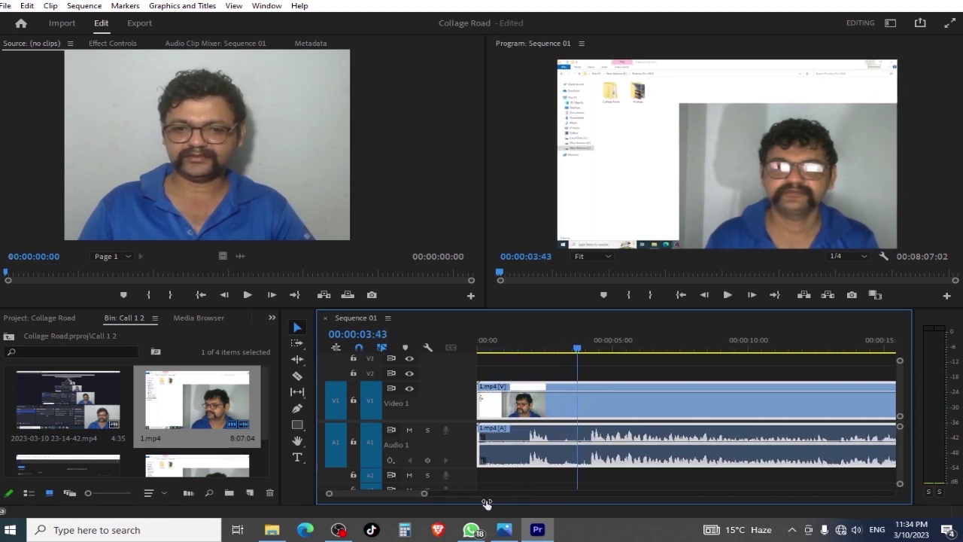
{"action": "left_click_drag", "start_coordinate": [568, 346], "coordinate": [478, 346]}
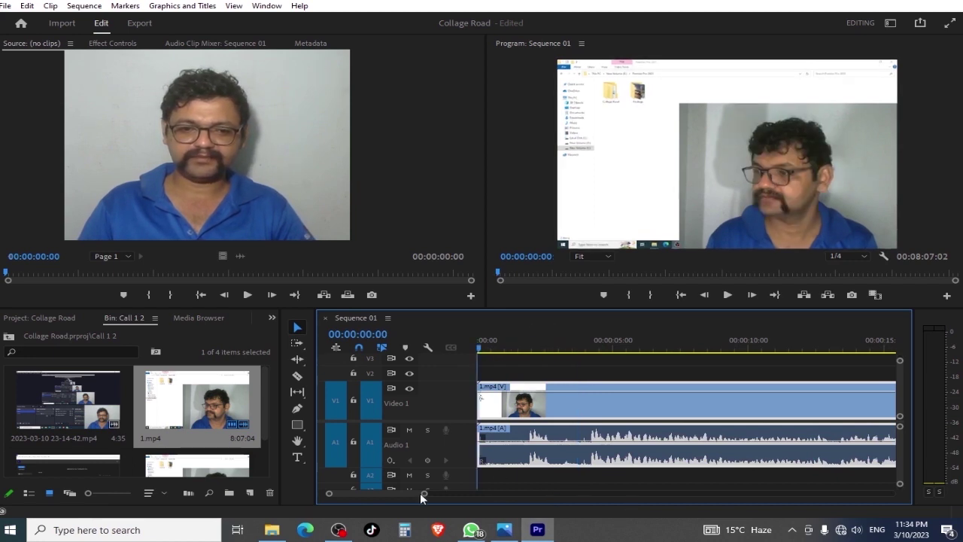
{"action": "left_click_drag", "start_coordinate": [424, 495], "coordinate": [399, 493]}
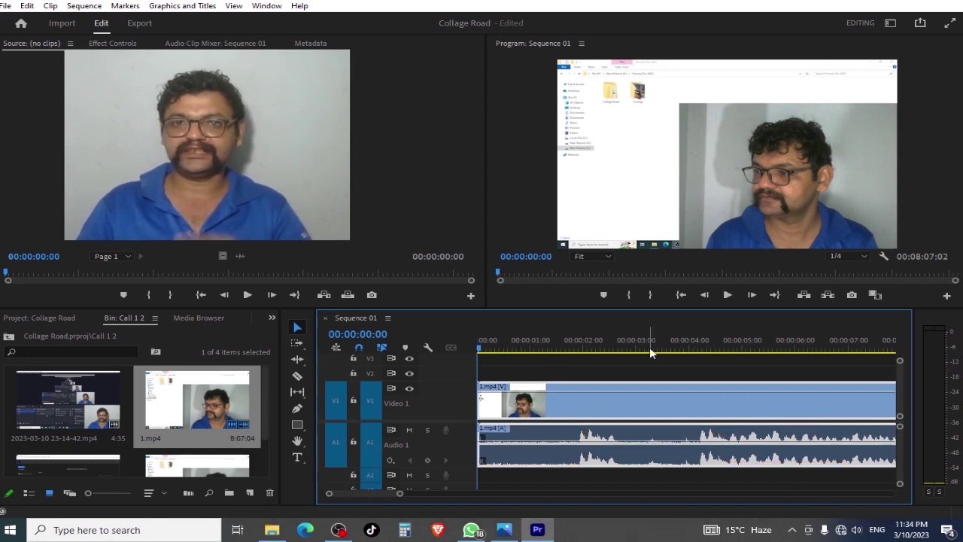
Play and stop repeatedly to park the playhead at 00:00:04:08
{"action": "key", "text": "space"}
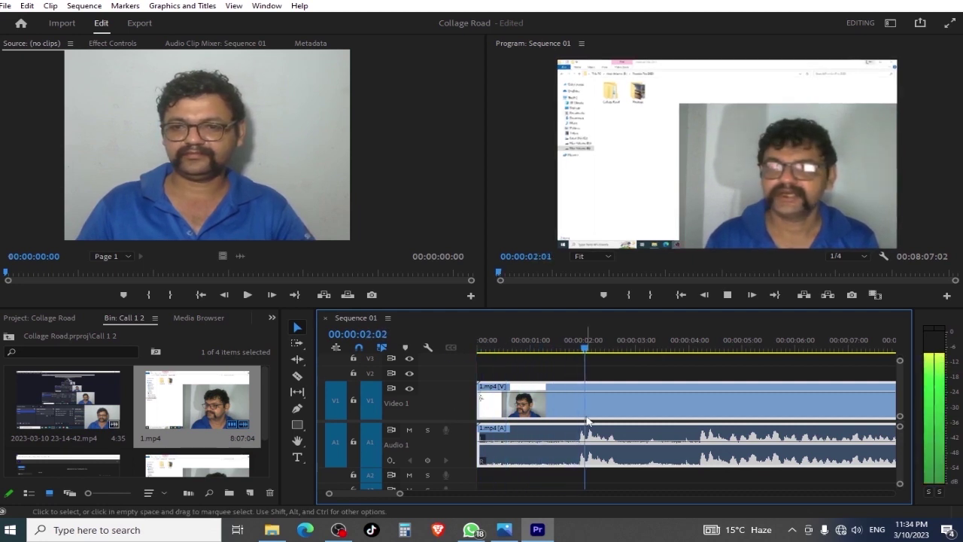
{"action": "key", "text": "space"}
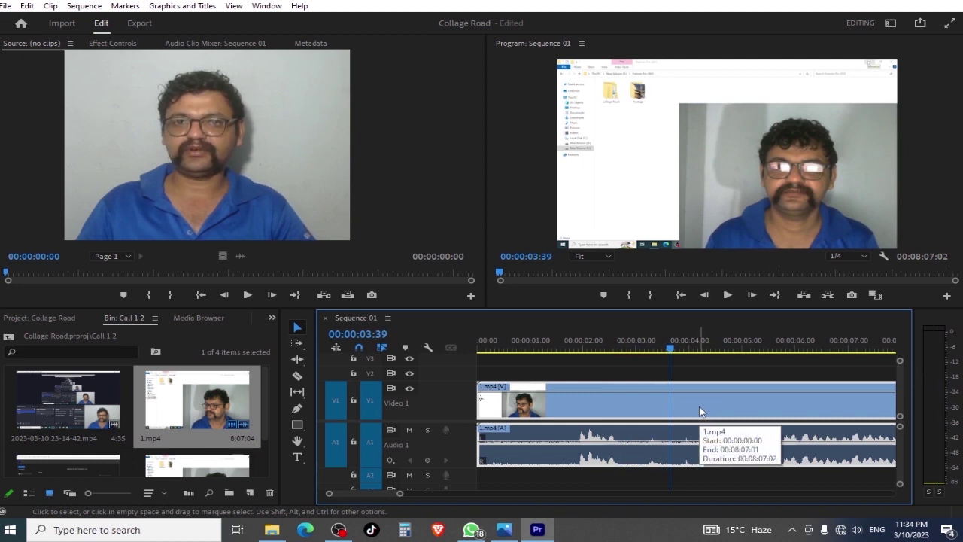
{"action": "key", "text": "space"}
{"action": "key", "text": "space"}
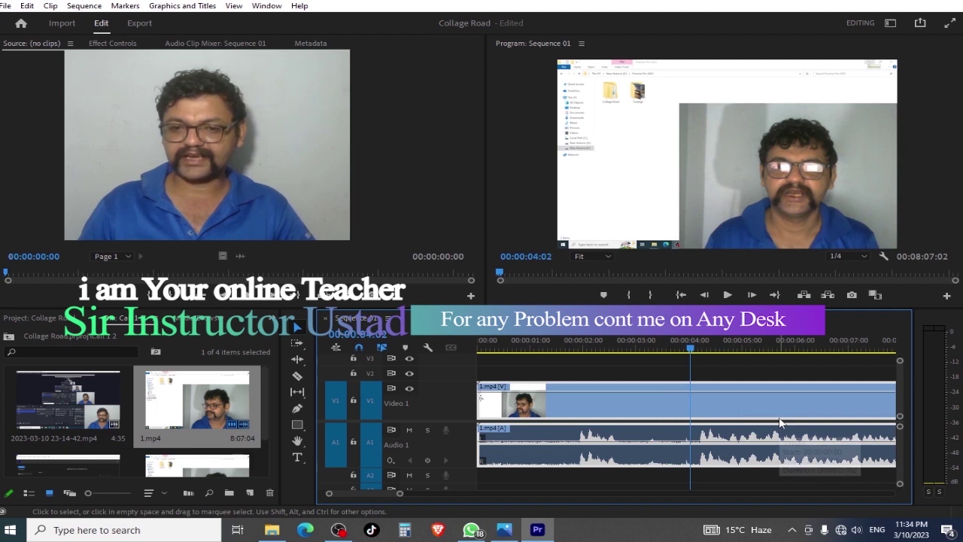
{"action": "key", "text": "space"}
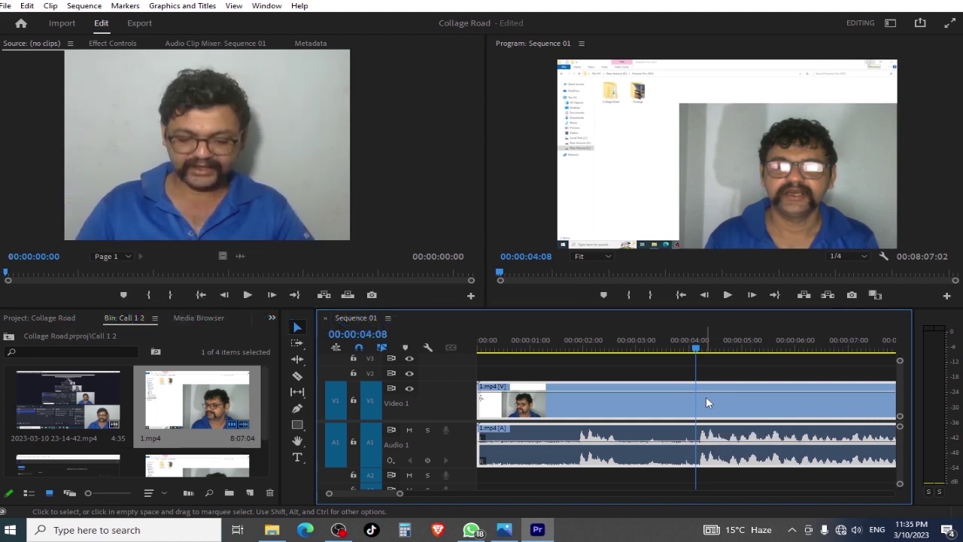
Make several cuts along 1.mp4 with the Razor tool
{"action": "left_click", "coordinate": [298, 376]}
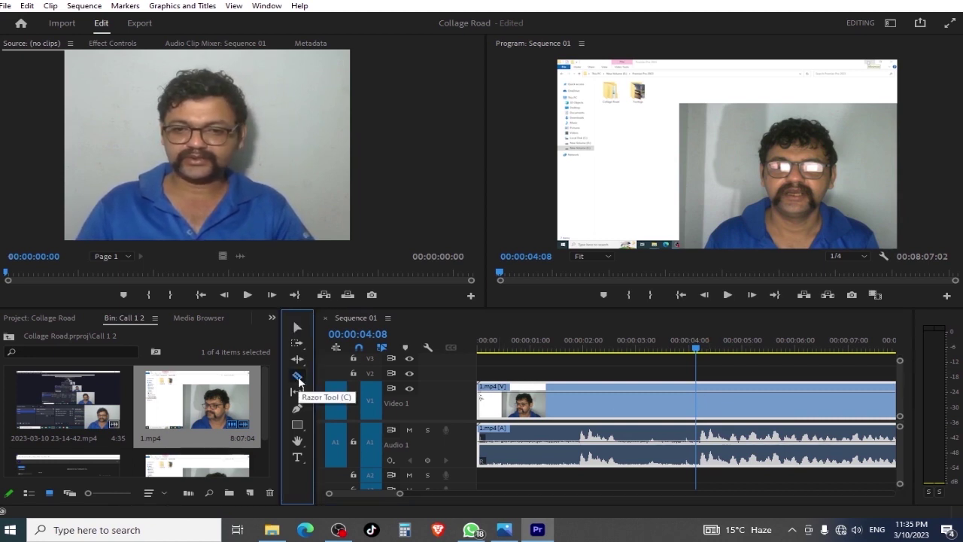
{"action": "left_click", "coordinate": [698, 404]}
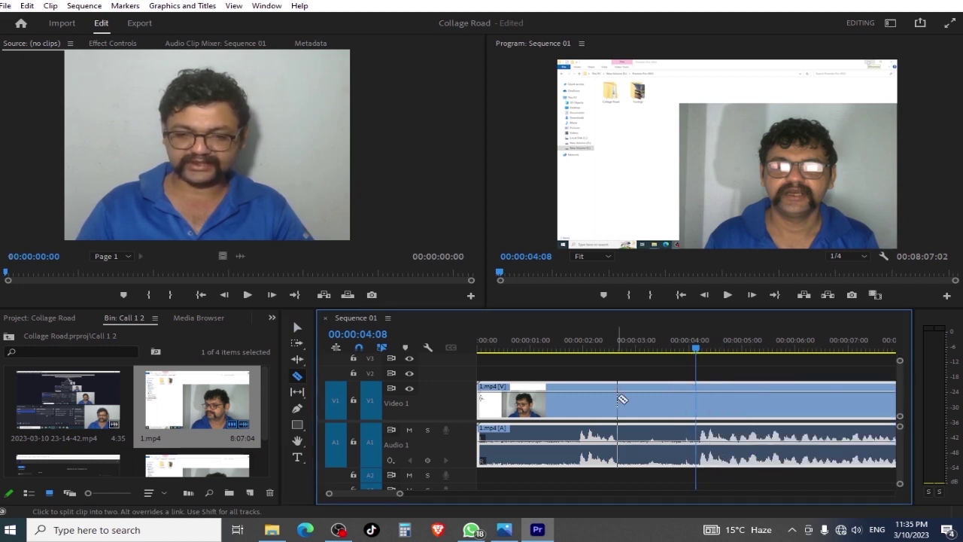
{"action": "left_click", "coordinate": [545, 401]}
{"action": "left_click", "coordinate": [567, 404]}
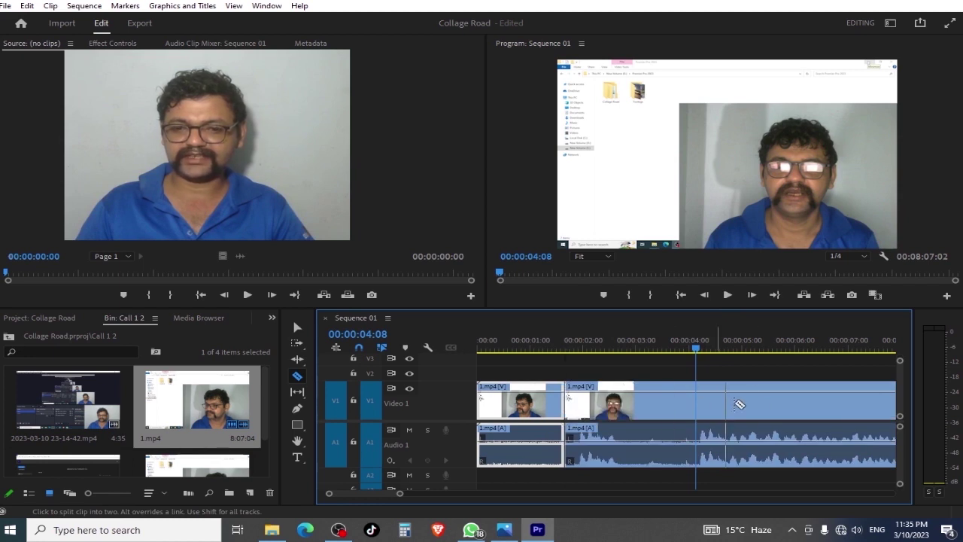
{"action": "left_click", "coordinate": [835, 409]}
{"action": "left_click", "coordinate": [631, 406]}
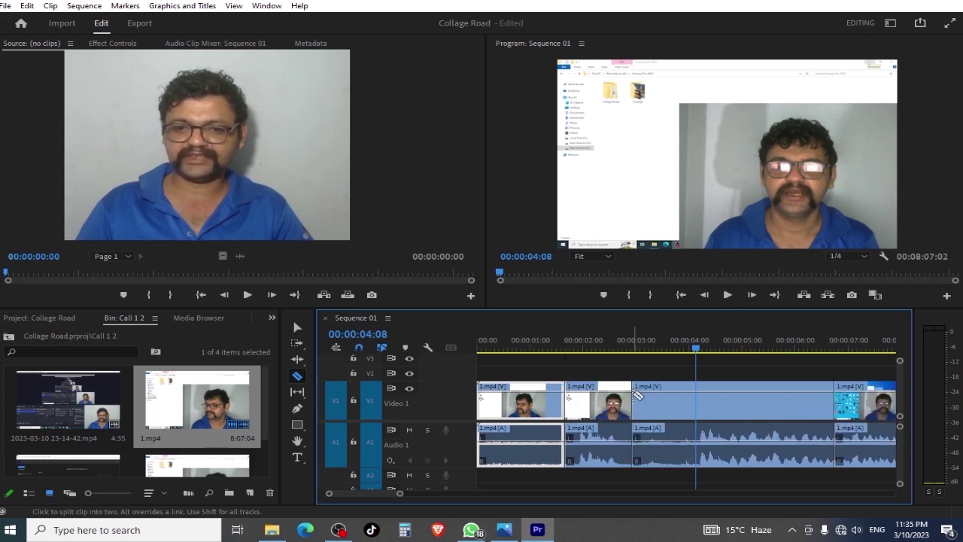
{"action": "left_click", "coordinate": [775, 410]}
Undo the extra cuts, split at the 00:00:04:08 playhead with Ctrl+K, then return to Selection
{"action": "key", "text": "ctrl+z"}
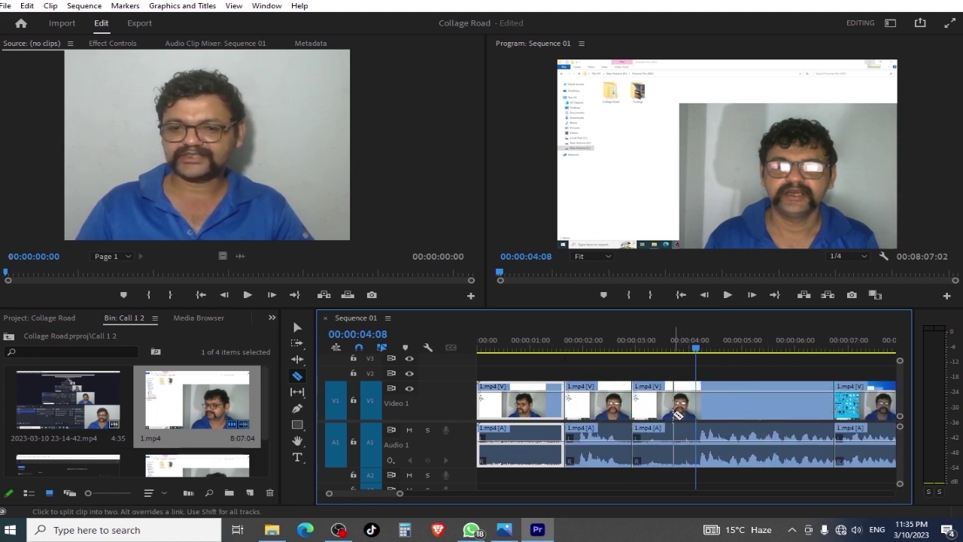
{"action": "key", "text": "ctrl+z"}
{"action": "key", "text": "ctrl+z"}
{"action": "key", "text": "ctrl+z"}
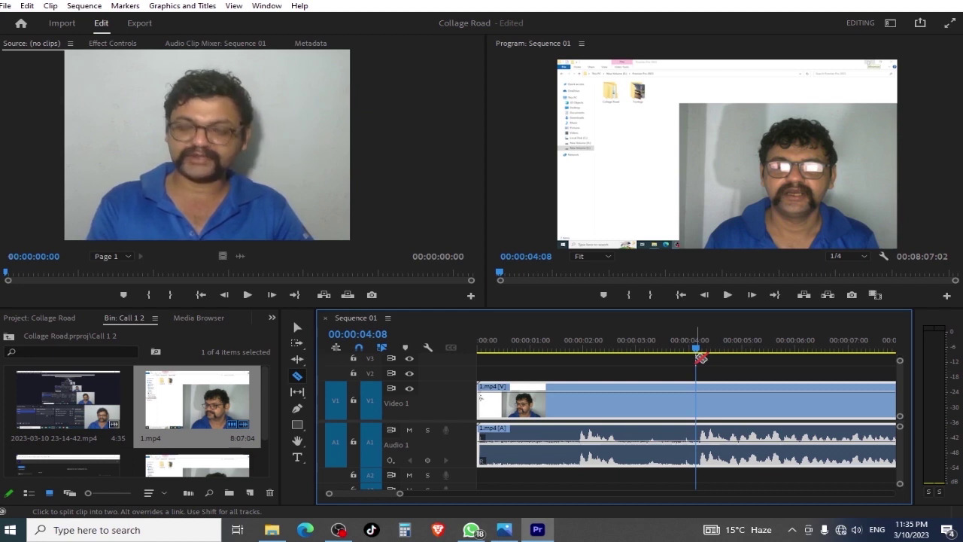
{"action": "key", "text": "ctrl+k"}
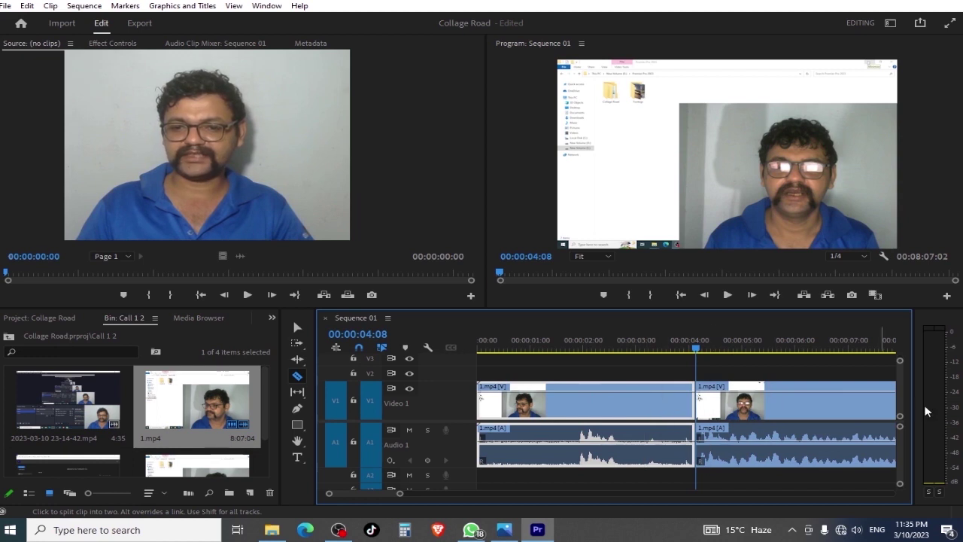
{"action": "left_click", "coordinate": [297, 327]}
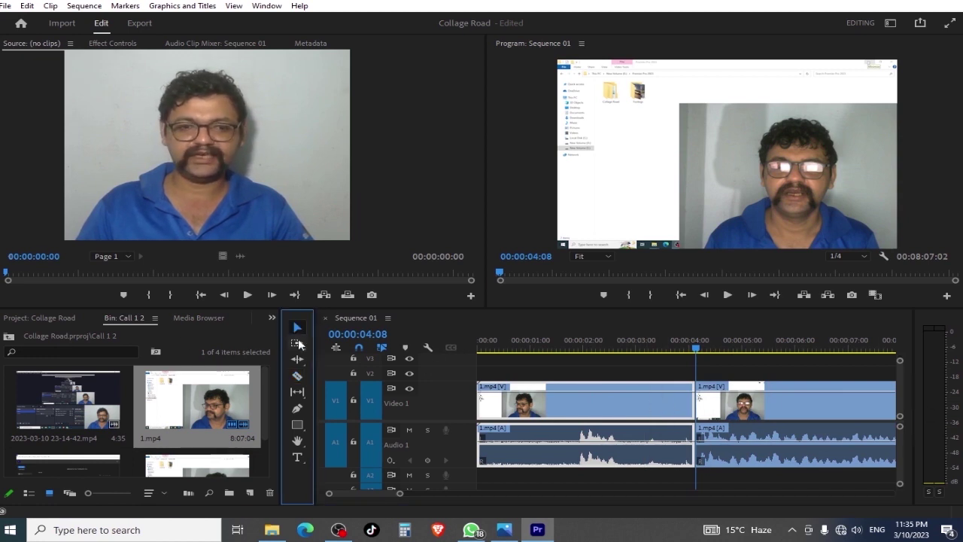
Try moving the two 1.mp4 pieces apart, then undo the move
{"action": "left_click_drag", "start_coordinate": [780, 410], "coordinate": [847, 410]}
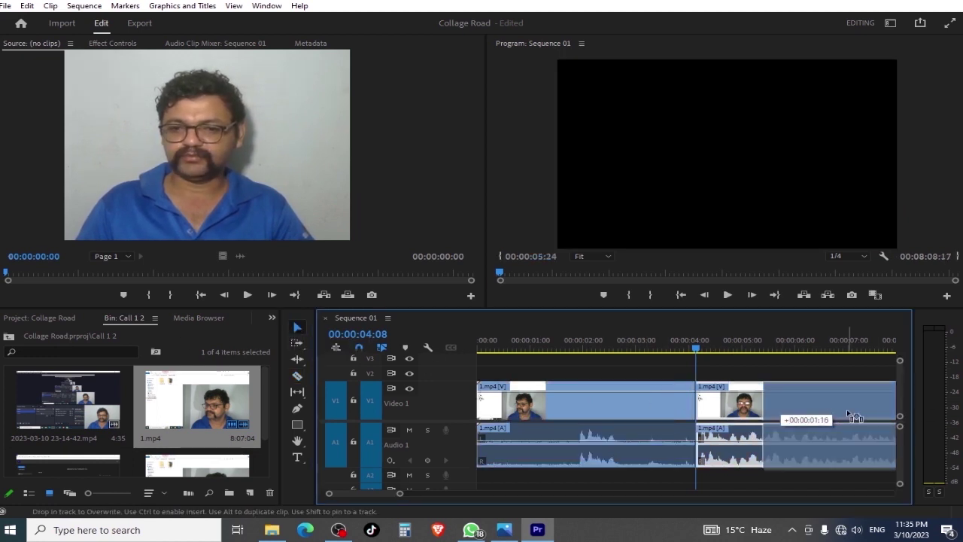
{"action": "left_click", "coordinate": [636, 407]}
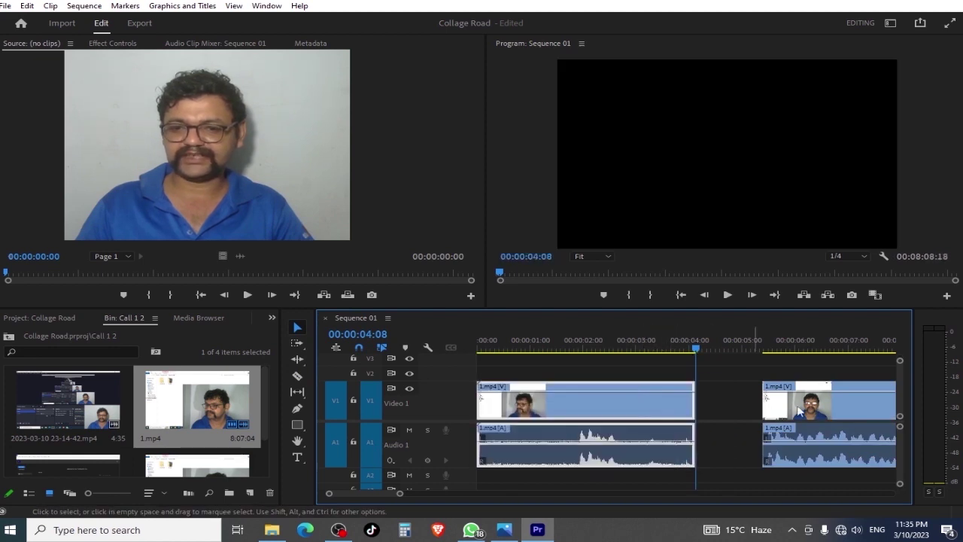
{"action": "left_click_drag", "start_coordinate": [615, 406], "coordinate": [681, 407]}
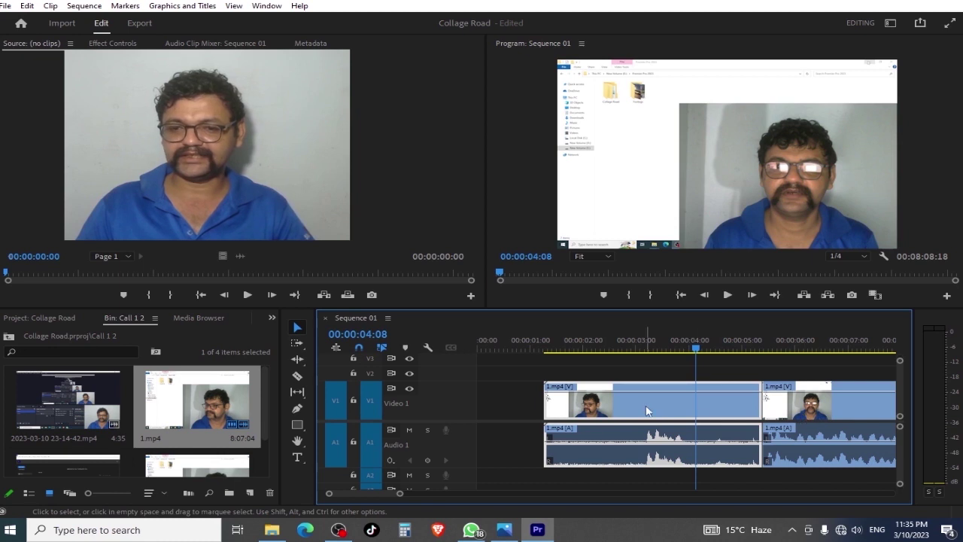
{"action": "key", "text": "ctrl+z"}
{"action": "left_click", "coordinate": [800, 410]}
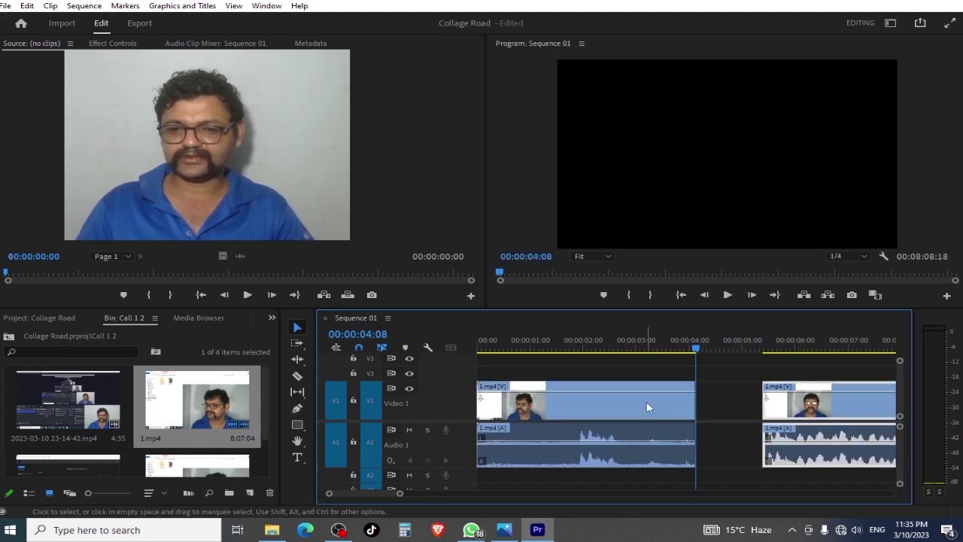
{"action": "left_click", "coordinate": [646, 401]}
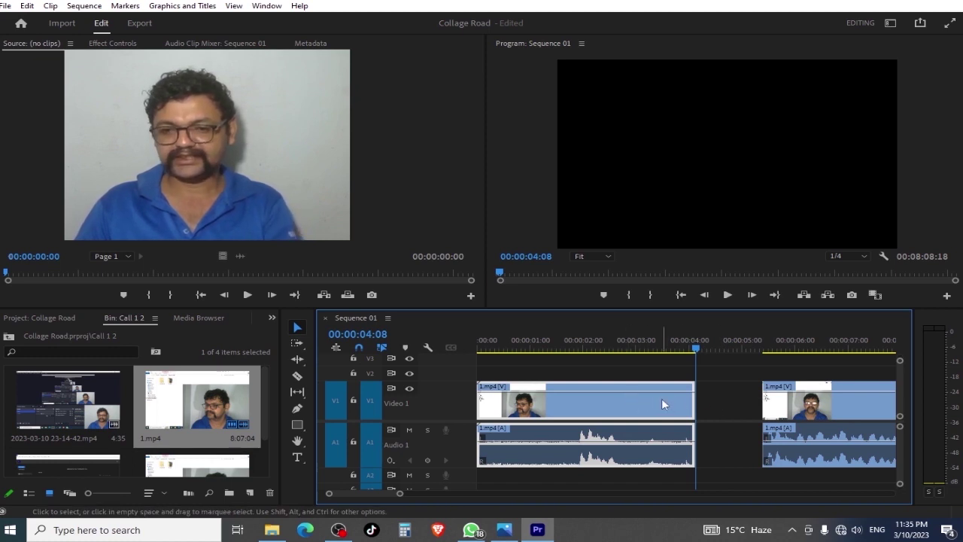
Delete the gap between the two pieces so they join back together
{"action": "left_click", "coordinate": [723, 406]}
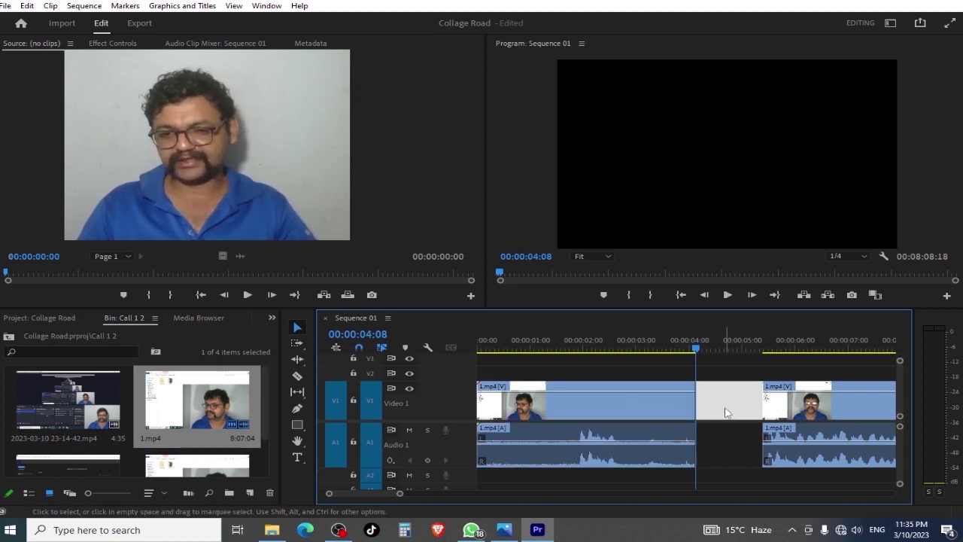
{"action": "key", "text": "Delete"}
{"action": "key", "text": "ctrl+z"}
{"action": "left_click", "coordinate": [724, 406]}
{"action": "key", "text": "Delete"}
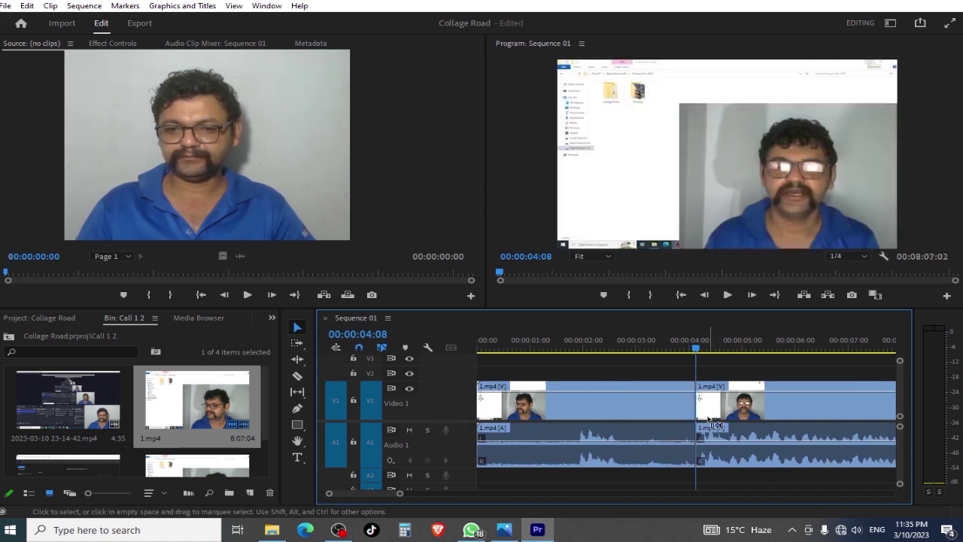
{"action": "left_click", "coordinate": [735, 413]}
Restore the split at 00:00:04:08 and delete the opening piece, leaving an empty gap
{"action": "key", "text": "ctrl+z"}
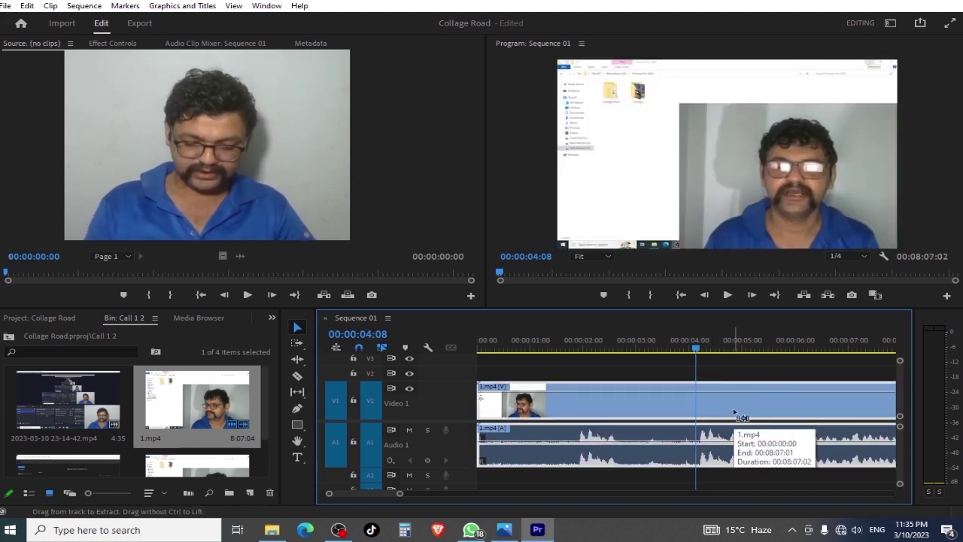
{"action": "key", "text": "ctrl+shift+z"}
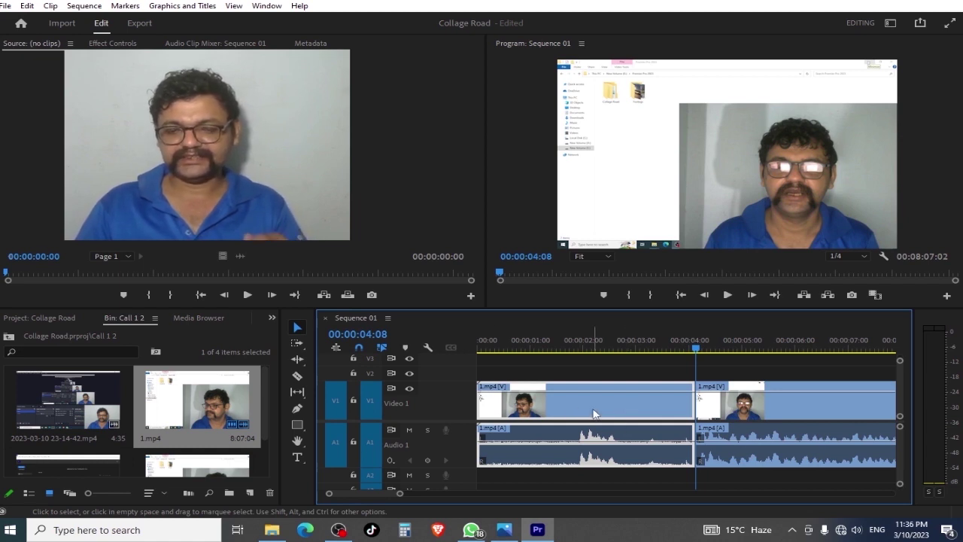
{"action": "key", "text": "Delete"}
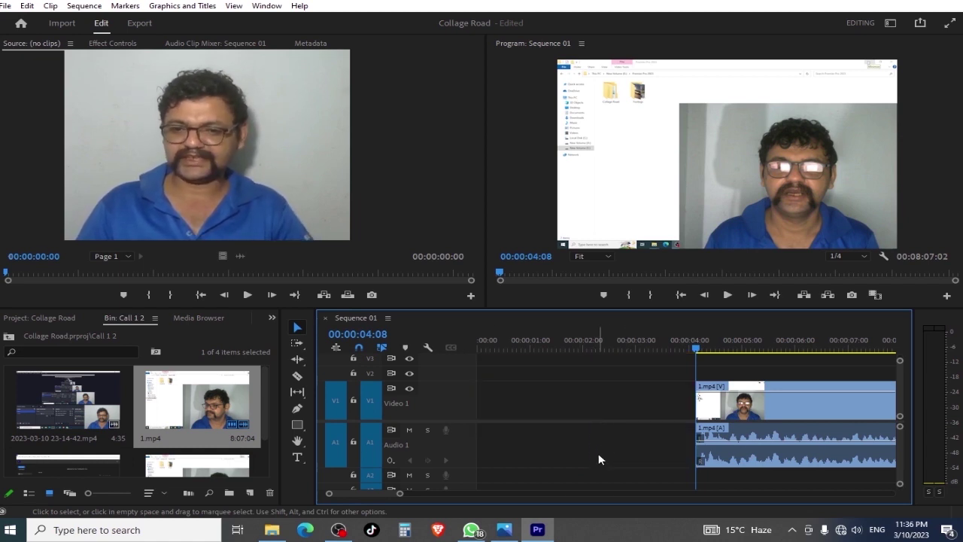
{"action": "key", "text": "space"}
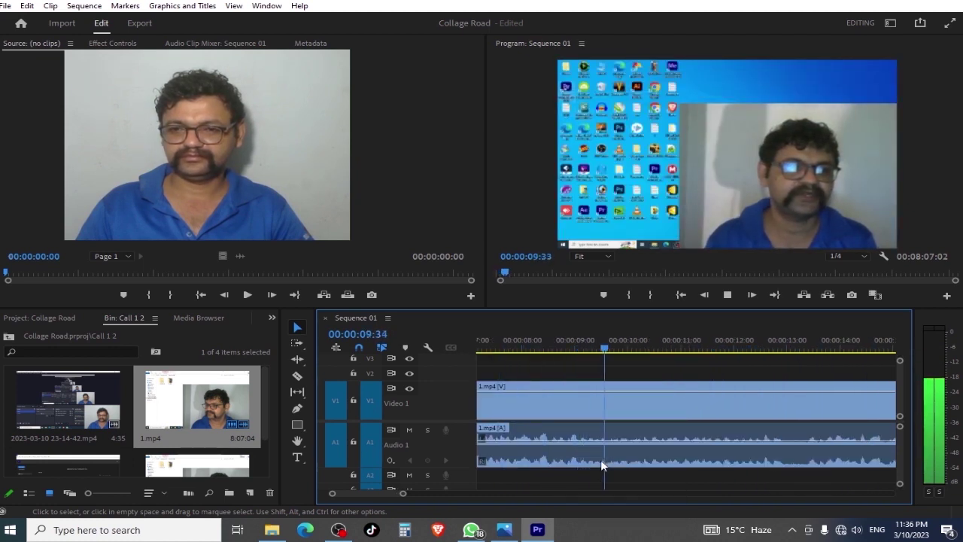
{"action": "key", "text": "space"}
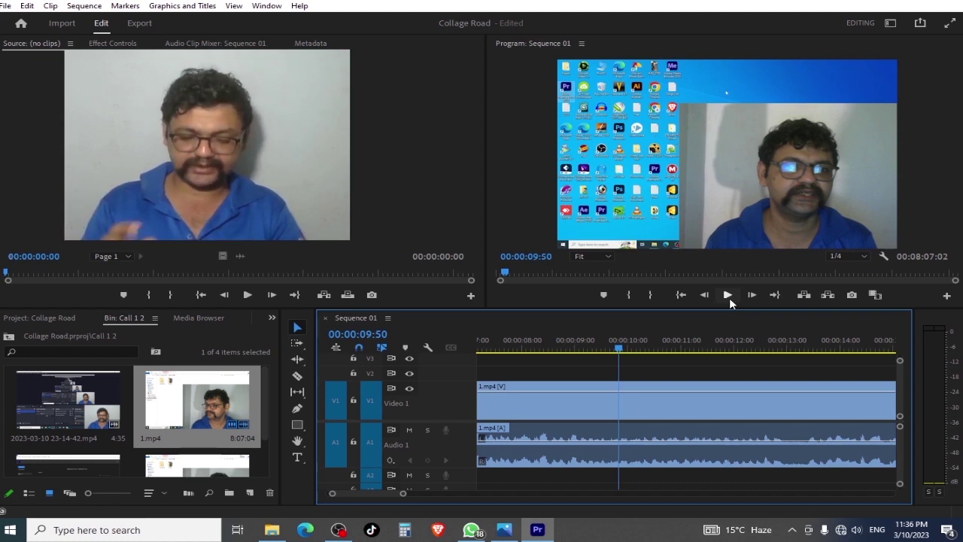
{"action": "left_click", "coordinate": [729, 297]}
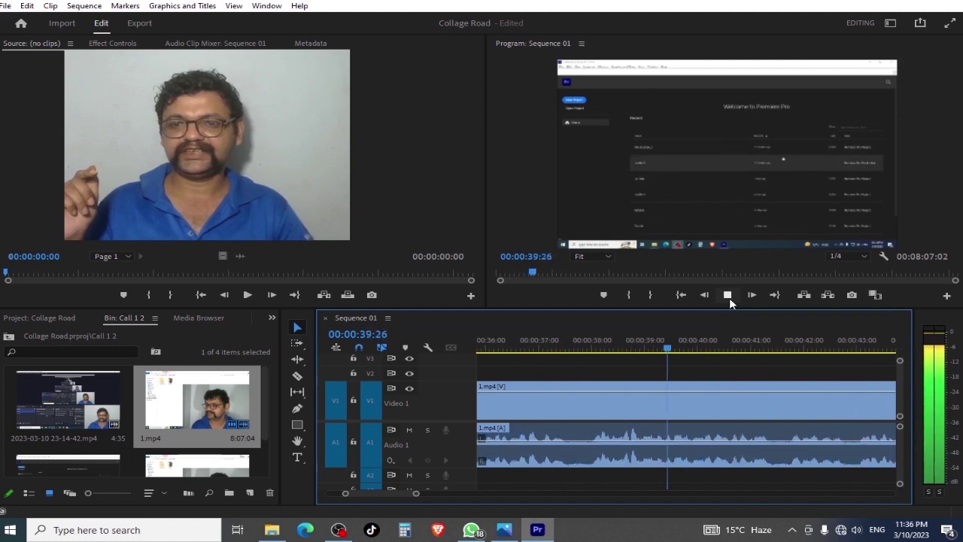
{"action": "left_click", "coordinate": [727, 296]}
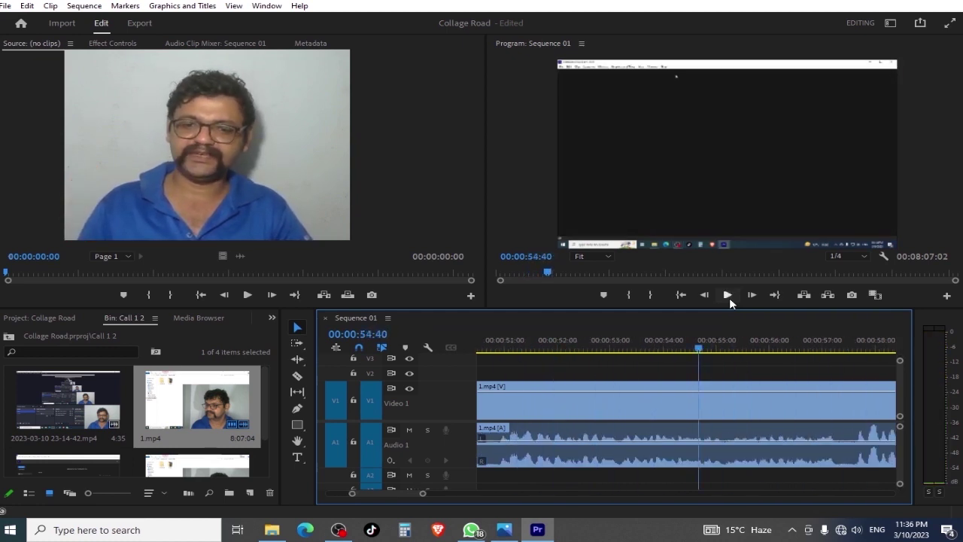
{"action": "left_click", "coordinate": [653, 417]}
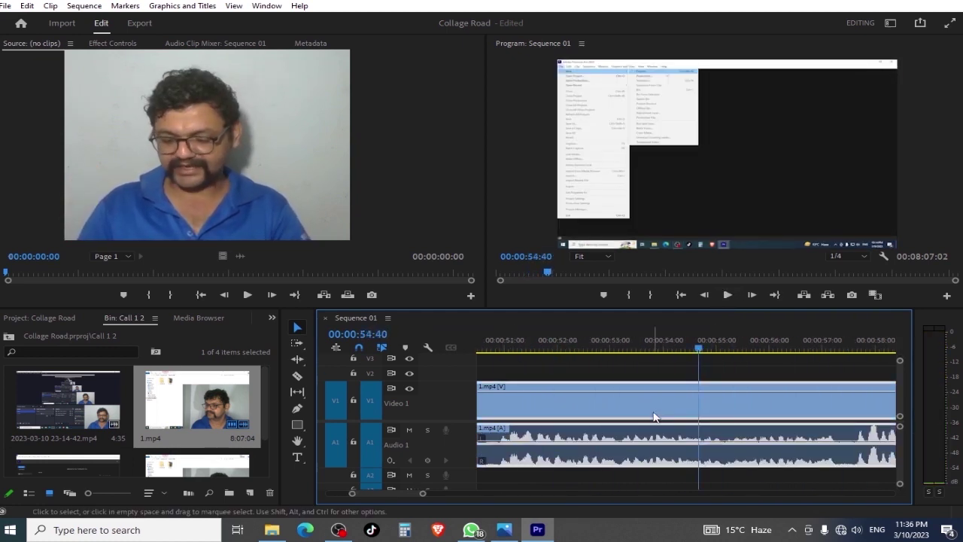
{"action": "key", "text": "Down"}
{"action": "key", "text": "Up"}
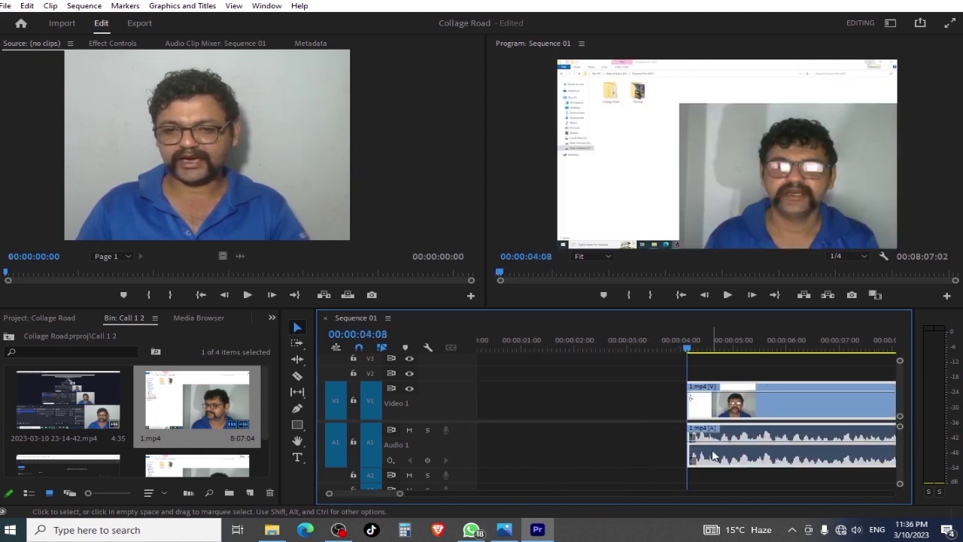
Mark an In point near 00:00:23:31 and an Out point at 00:00:27:28
{"action": "left_click_drag", "start_coordinate": [690, 349], "coordinate": [895, 349]}
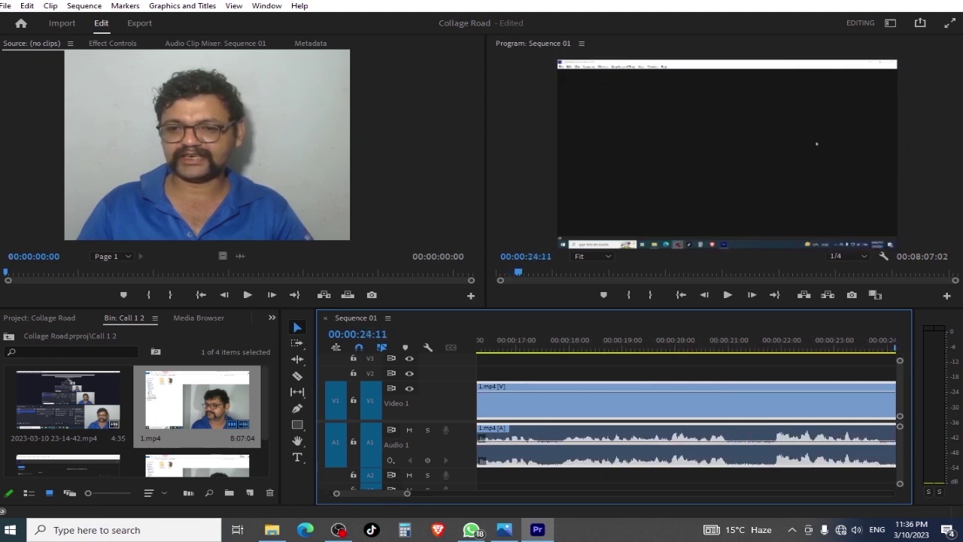
{"action": "left_click_drag", "start_coordinate": [895, 348], "coordinate": [674, 451]}
{"action": "key", "text": "space"}
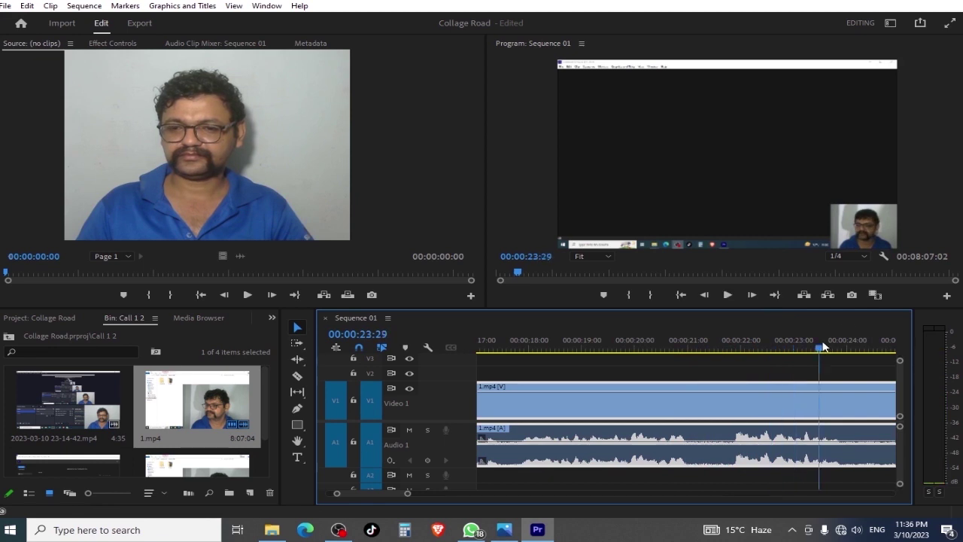
{"action": "key", "text": "space"}
{"action": "left_click_drag", "start_coordinate": [828, 349], "coordinate": [581, 449]}
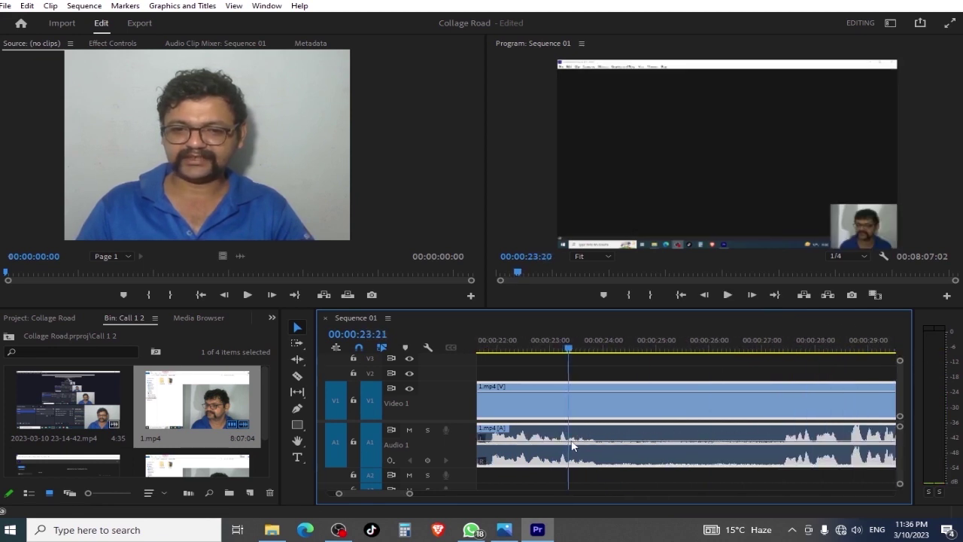
{"action": "key", "text": "i"}
{"action": "left_click_drag", "start_coordinate": [600, 370], "coordinate": [788, 361]}
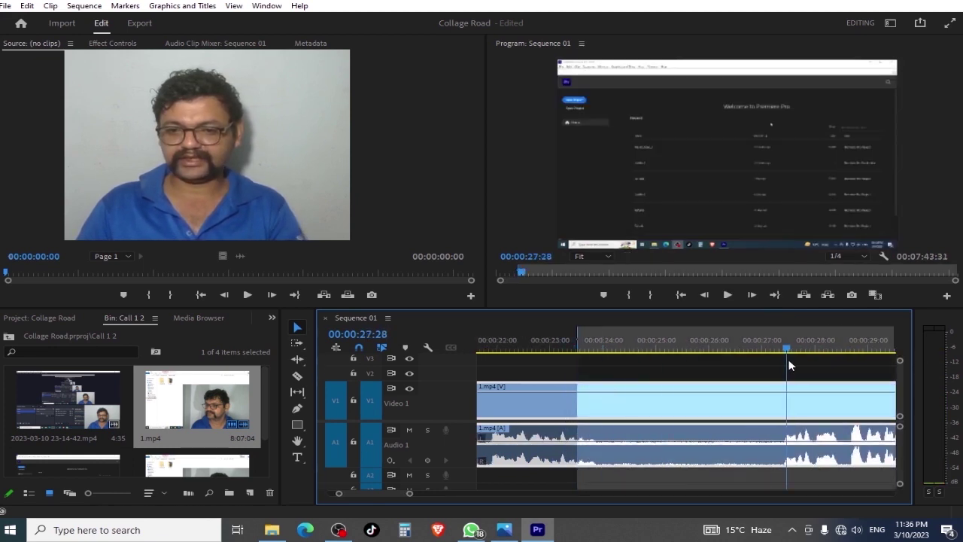
{"action": "key", "text": "o"}
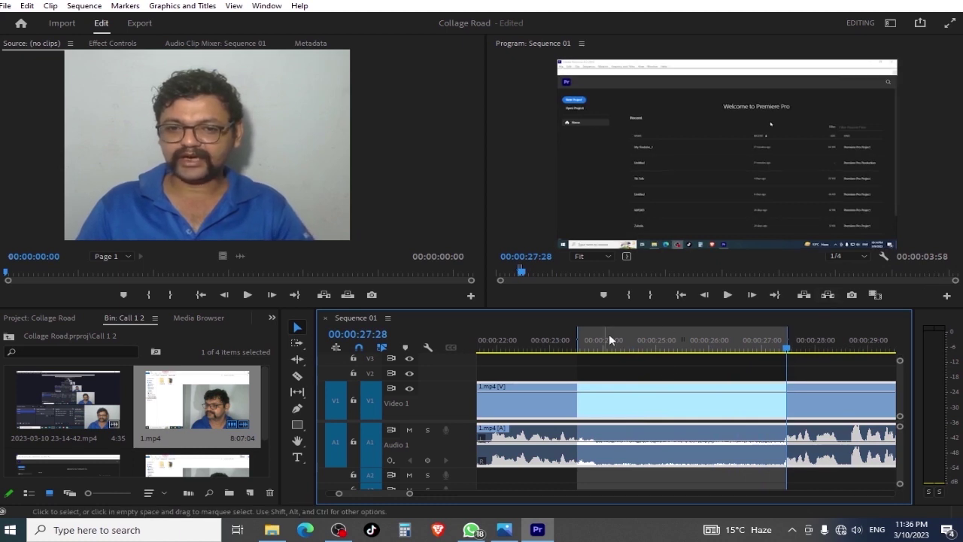
Preview the marked range and move the In point to 00:00:24:04
{"action": "left_click_drag", "start_coordinate": [609, 341], "coordinate": [666, 379]}
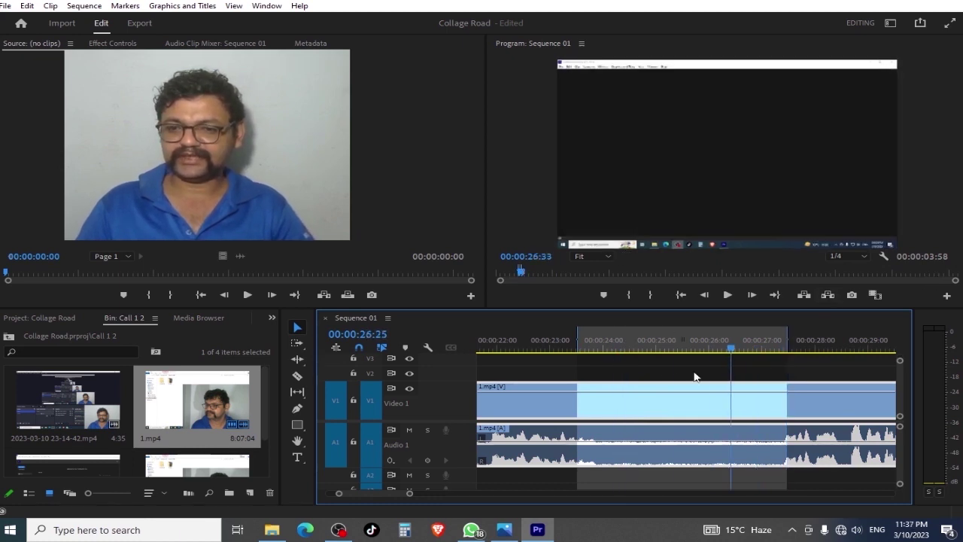
{"action": "key", "text": "ctrl+shift+space"}
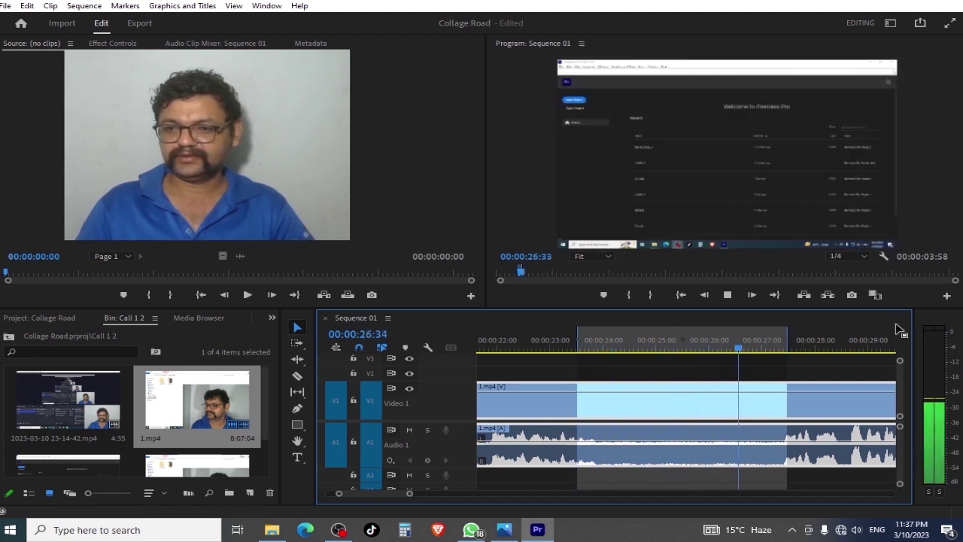
{"action": "key", "text": "space"}
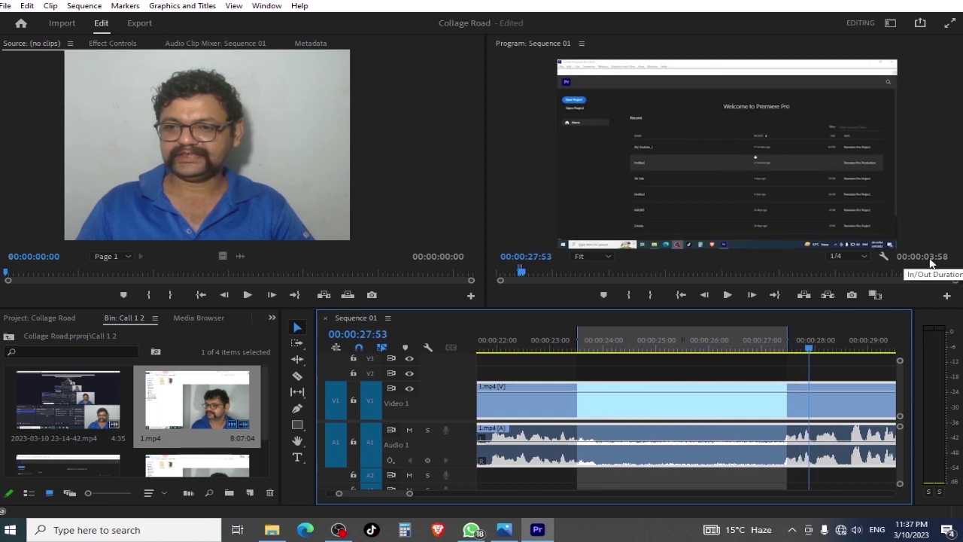
{"action": "left_click_drag", "start_coordinate": [633, 346], "coordinate": [580, 352]}
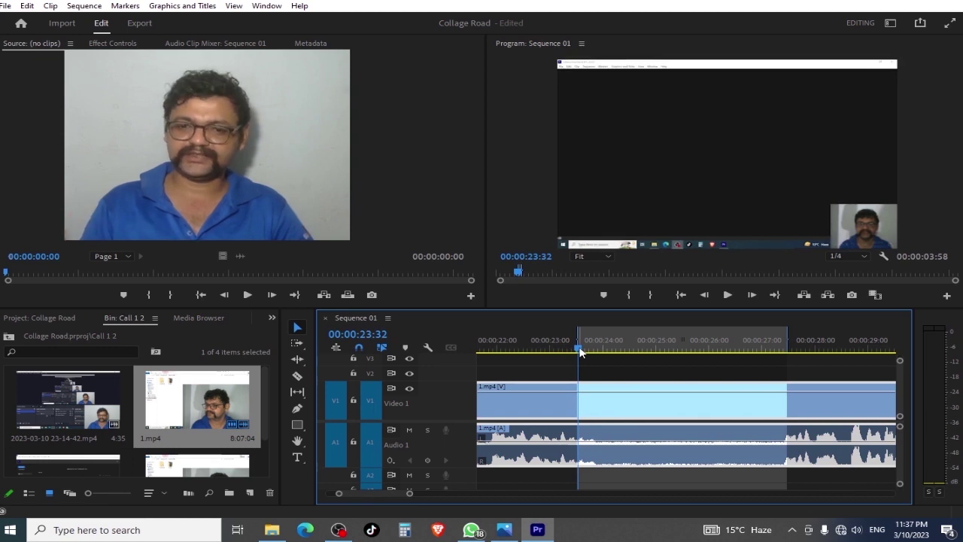
{"action": "key", "text": "space"}
{"action": "key", "text": "space"}
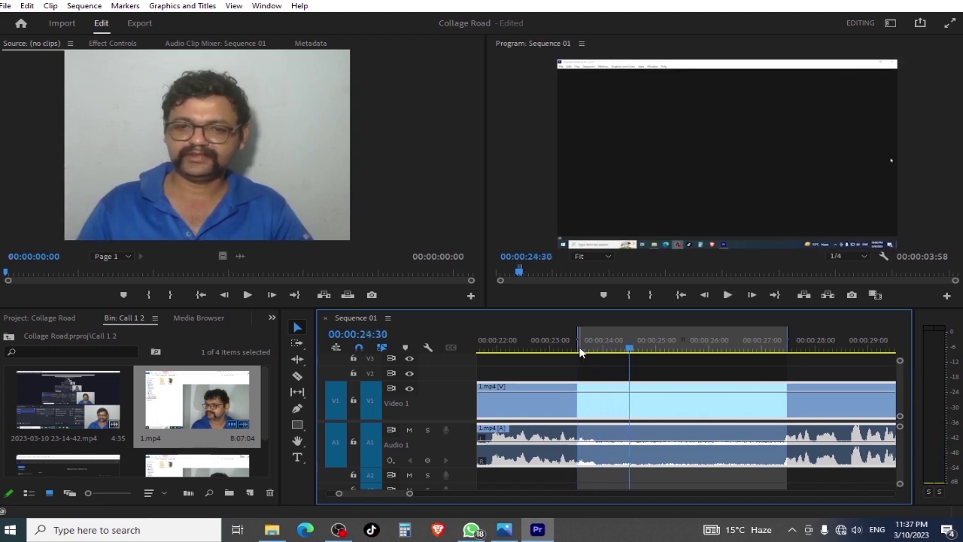
{"action": "left_click", "coordinate": [576, 344]}
{"action": "key", "text": "space"}
{"action": "key", "text": "space"}
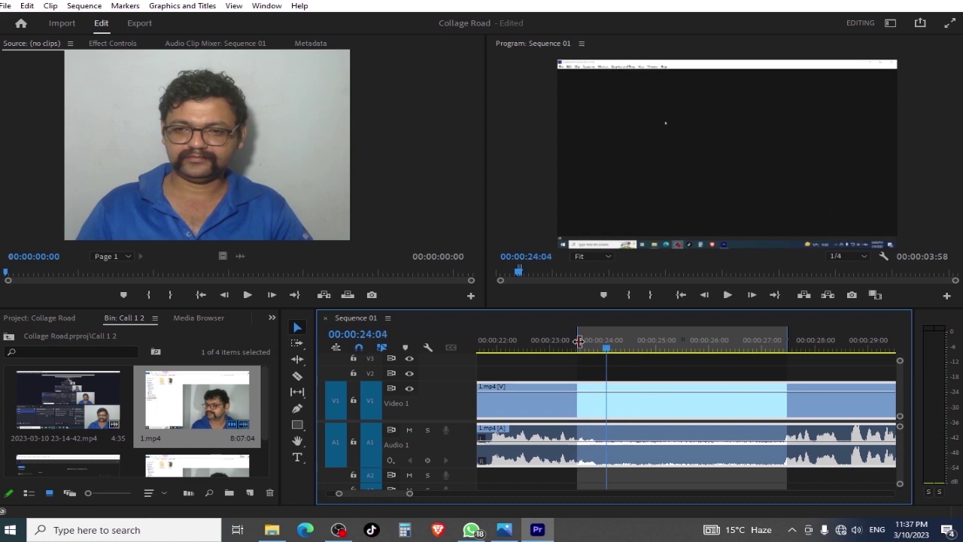
{"action": "key", "text": "i"}
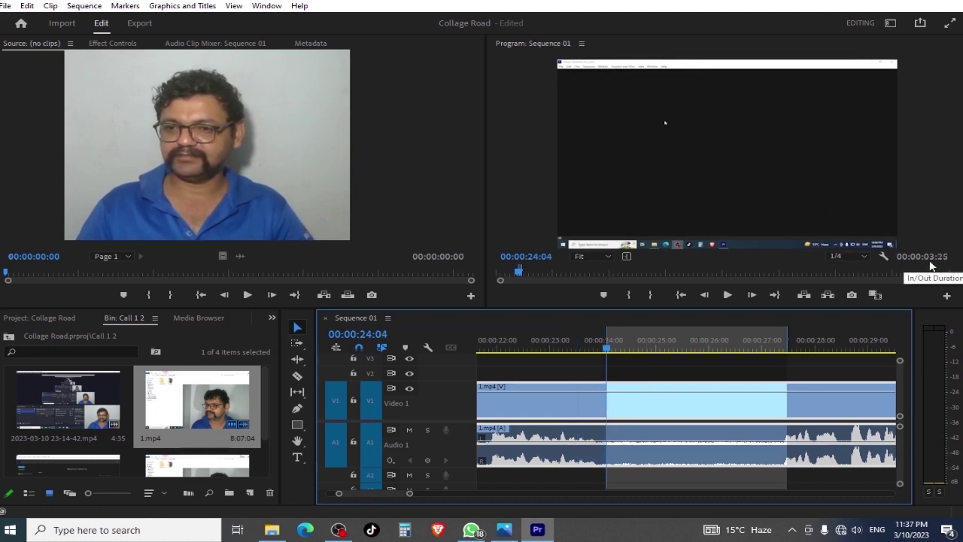
Preview past the range and cut the 1.mp4 clip at 00:00:27:25
{"action": "key", "text": "space"}
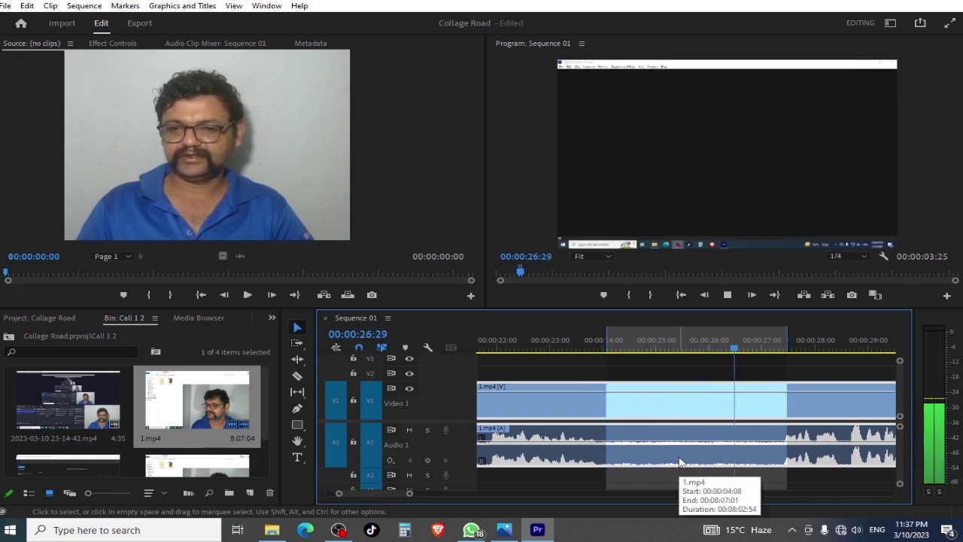
{"action": "key", "text": "space"}
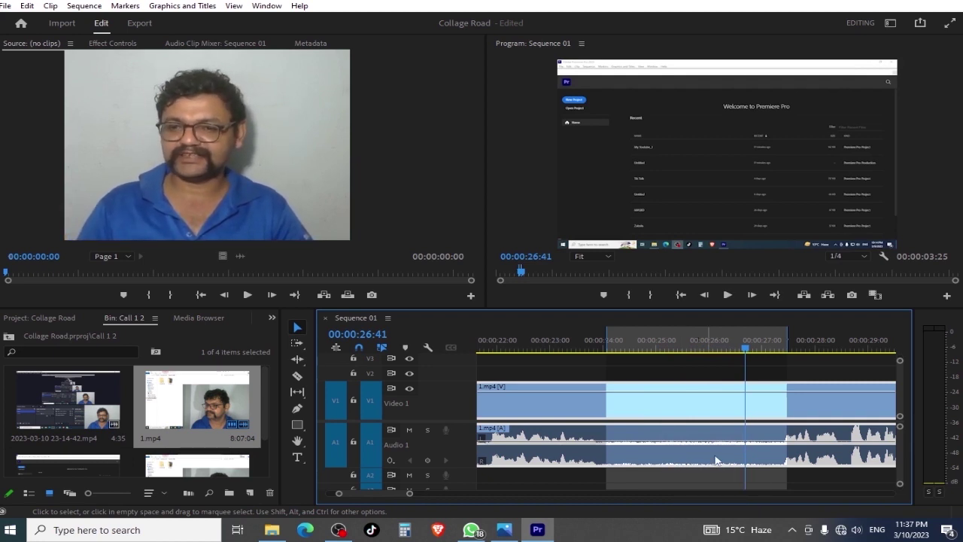
{"action": "key", "text": "space"}
{"action": "key", "text": "space"}
{"action": "left_click", "coordinate": [760, 342]}
{"action": "key", "text": "space"}
{"action": "key", "text": "space"}
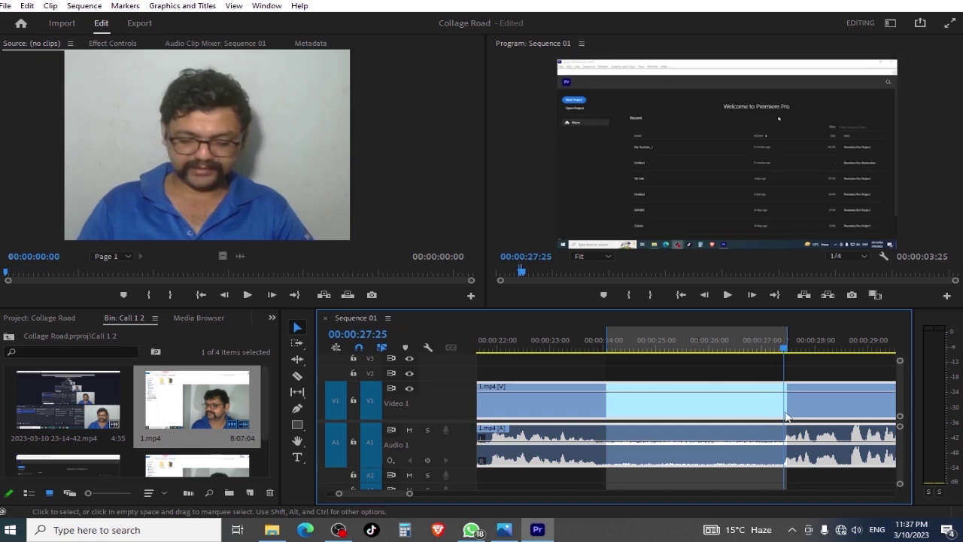
{"action": "key", "text": "ctrl+k"}
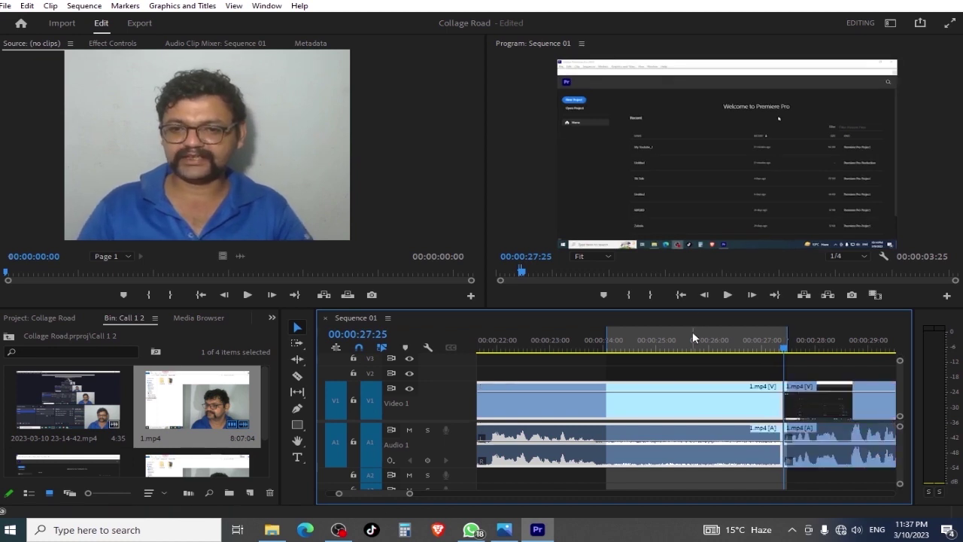
Clear the In and Out marks and play from about 00:00:24:00
{"action": "right_click", "coordinate": [692, 331]}
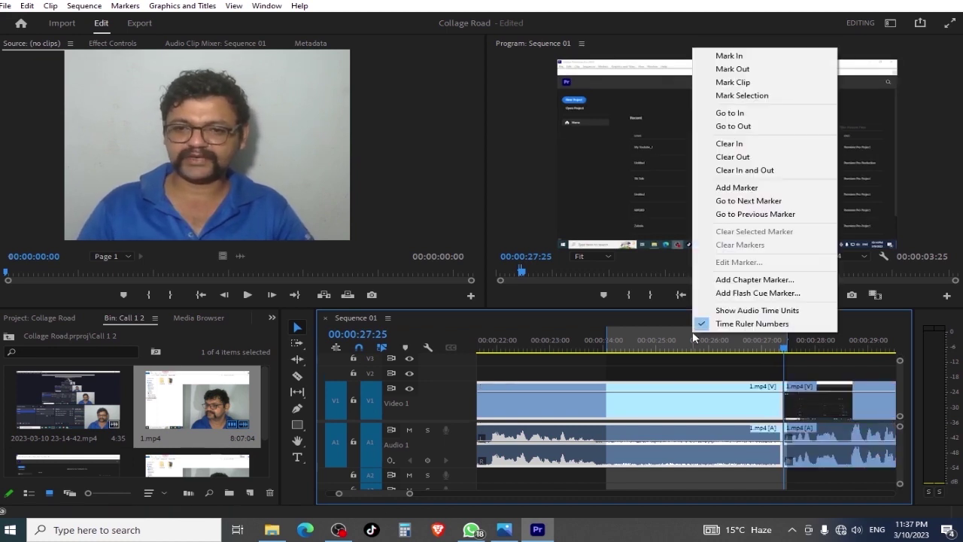
{"action": "left_click", "coordinate": [783, 170]}
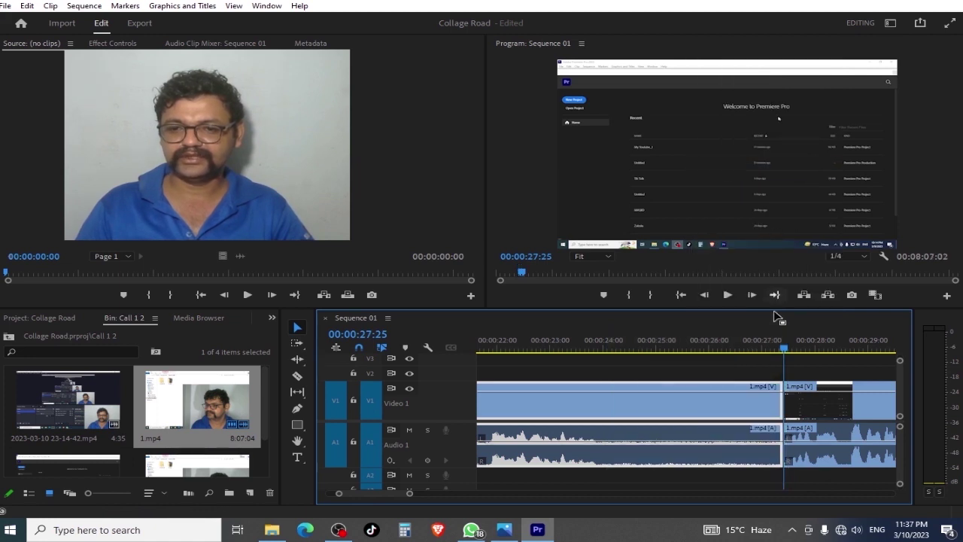
{"action": "left_click", "coordinate": [586, 340]}
{"action": "key", "text": "space"}
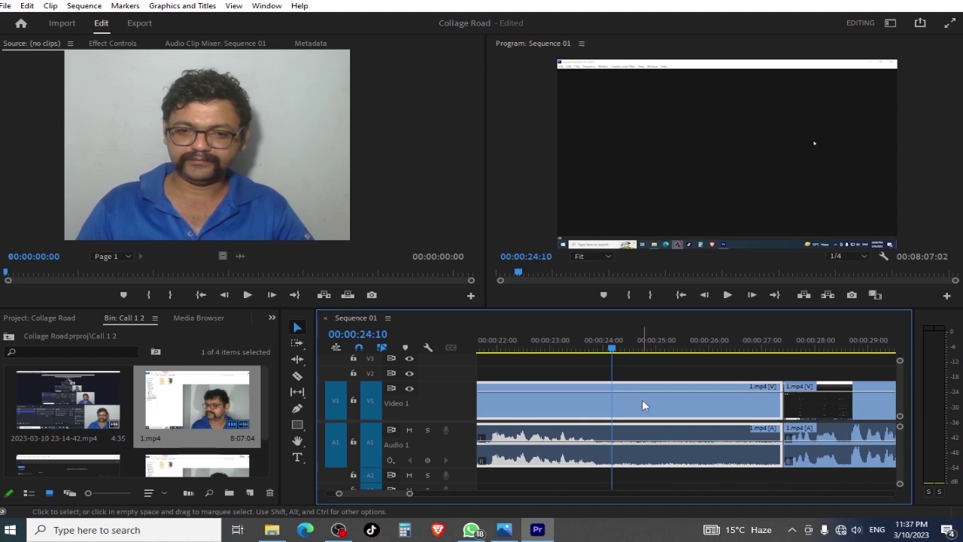
Move the middle 1.mp4 section up to V2 and back onto V1, then reselect it
{"action": "left_click_drag", "start_coordinate": [643, 404], "coordinate": [710, 381]}
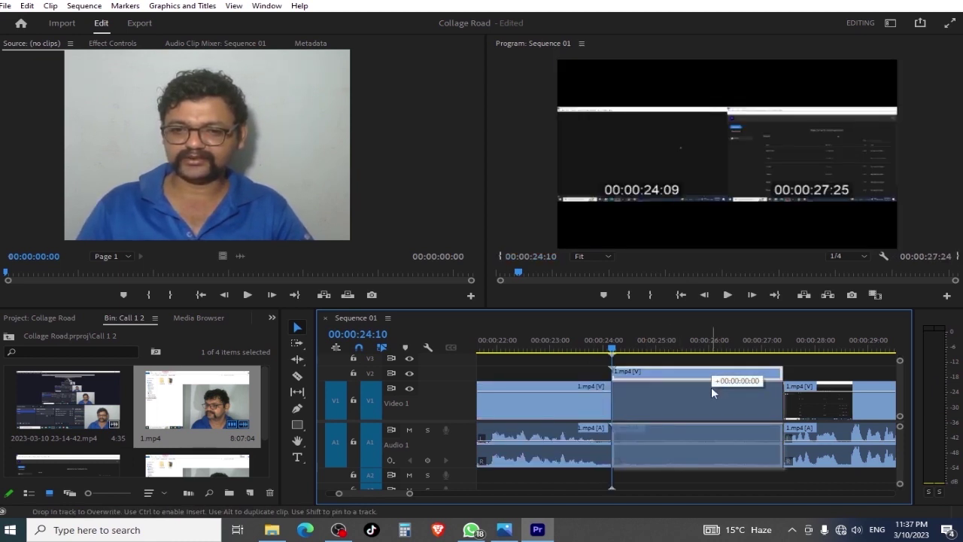
{"action": "left_click_drag", "start_coordinate": [710, 382], "coordinate": [711, 391]}
{"action": "left_click_drag", "start_coordinate": [653, 335], "coordinate": [659, 336]}
{"action": "left_click", "coordinate": [560, 400]}
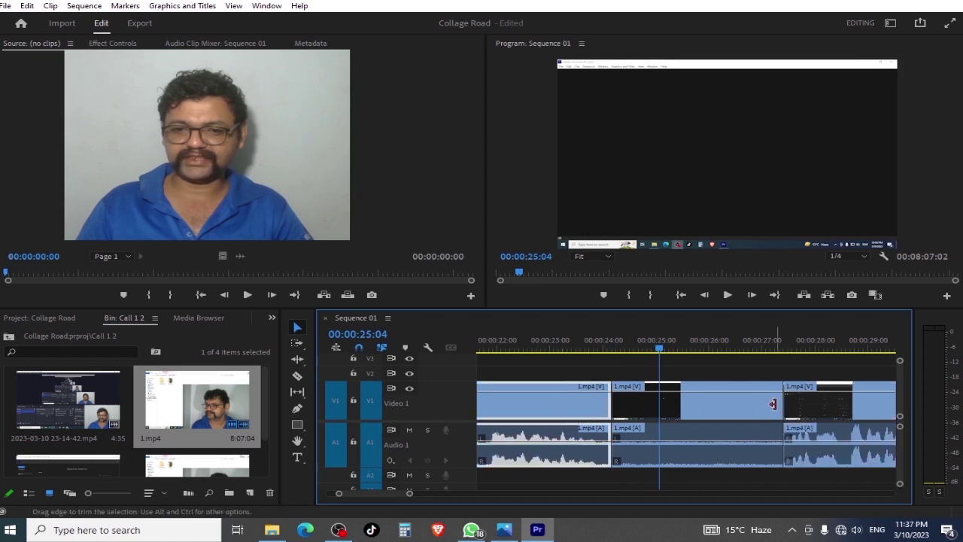
{"action": "left_click", "coordinate": [693, 400]}
Select the middle 1.mp4 clip at 00:00:24:10 and delete it, leaving a gap
{"action": "left_click", "coordinate": [637, 350]}
{"action": "left_click", "coordinate": [665, 350]}
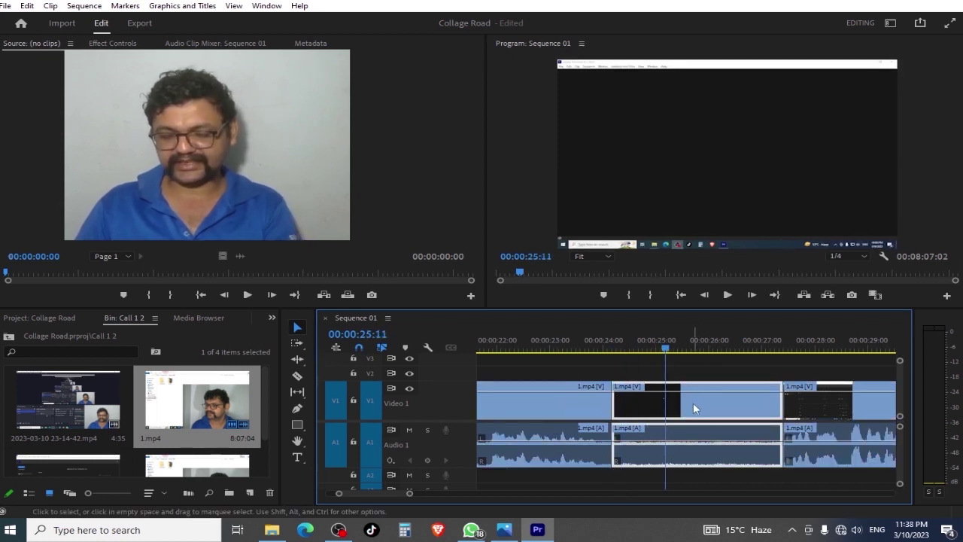
{"action": "key", "text": "Delete"}
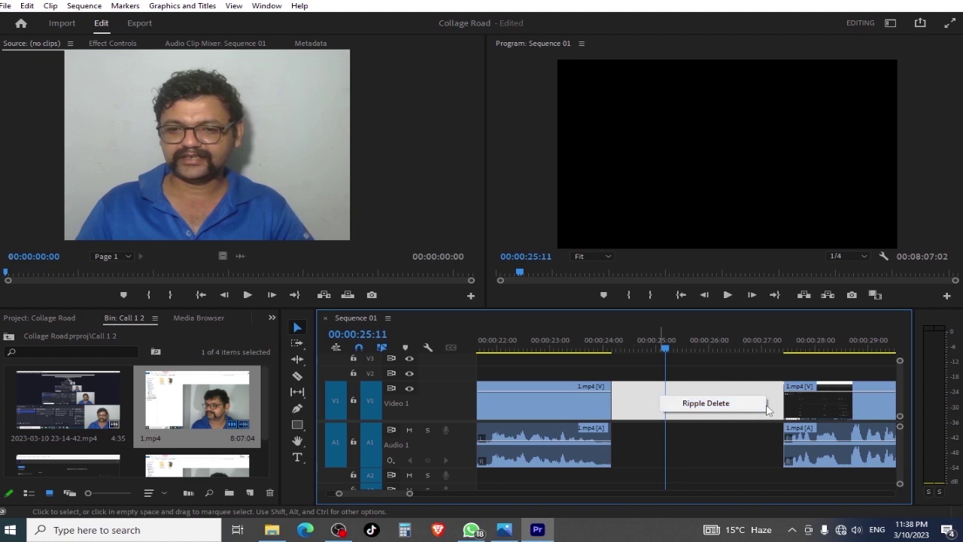
Close the gap, play back across the cut, then undo closing it
{"action": "left_click", "coordinate": [724, 404]}
{"action": "left_click", "coordinate": [589, 336]}
{"action": "key", "text": "space"}
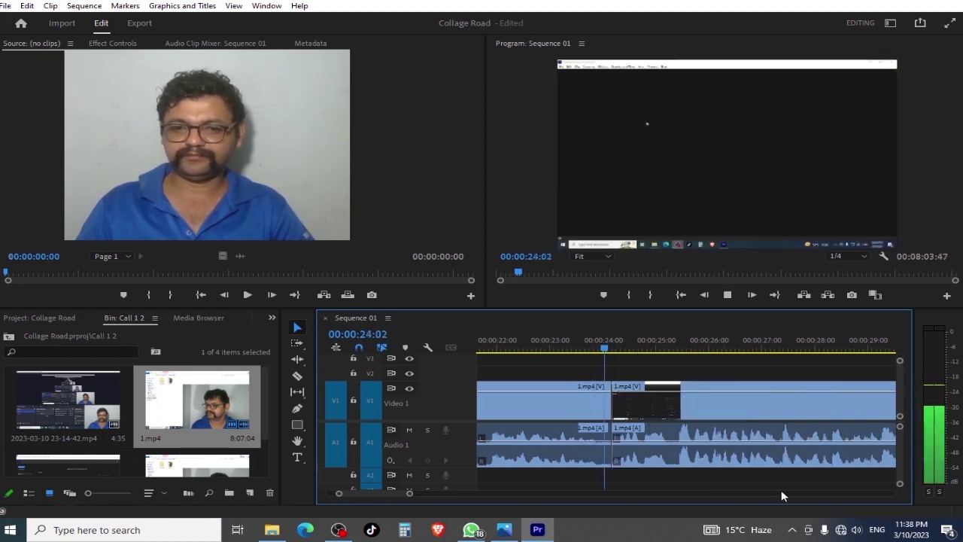
{"action": "key", "text": "space"}
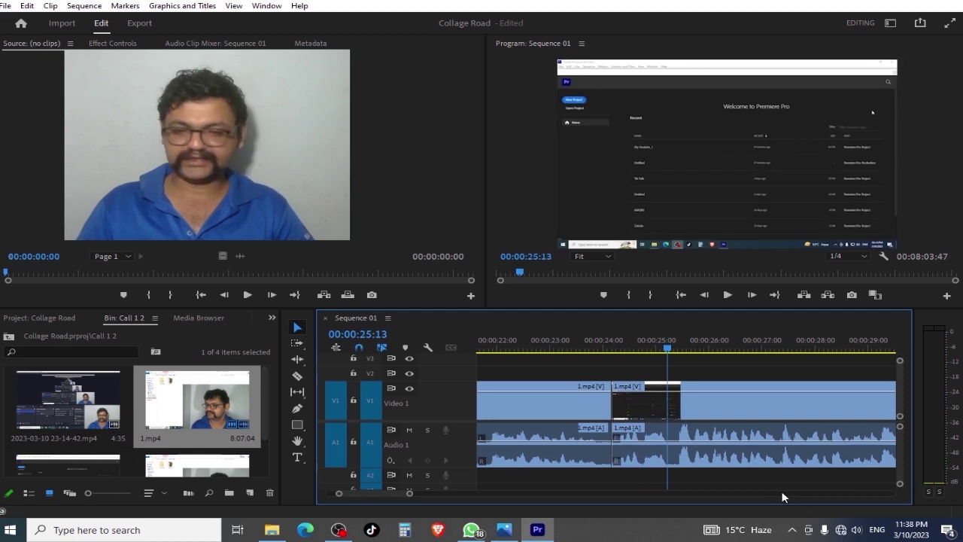
{"action": "key", "text": "ctrl+z"}
Reselect the middle 1.mp4 clip, delete it to leave a gap, and select that gap
{"action": "left_click", "coordinate": [692, 414]}
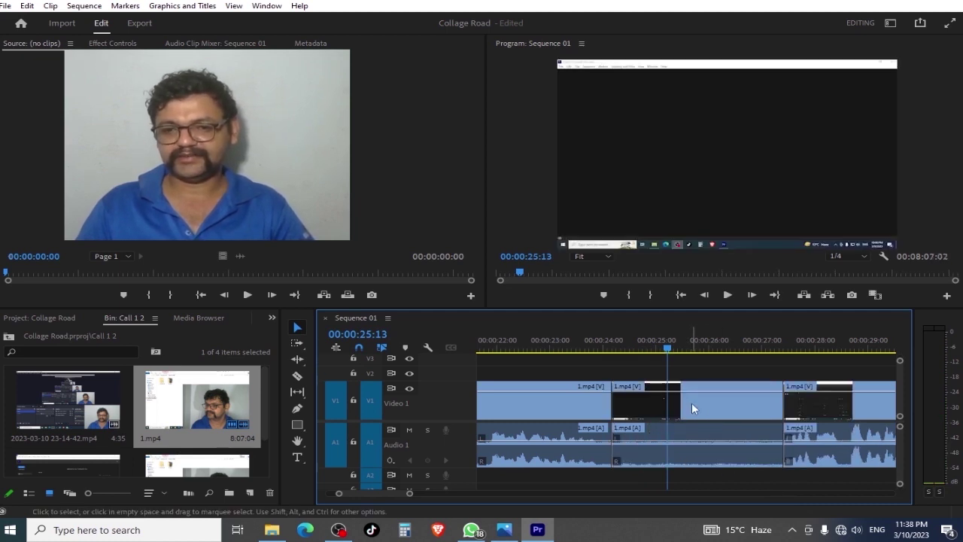
{"action": "left_click", "coordinate": [691, 403]}
{"action": "key", "text": "Delete"}
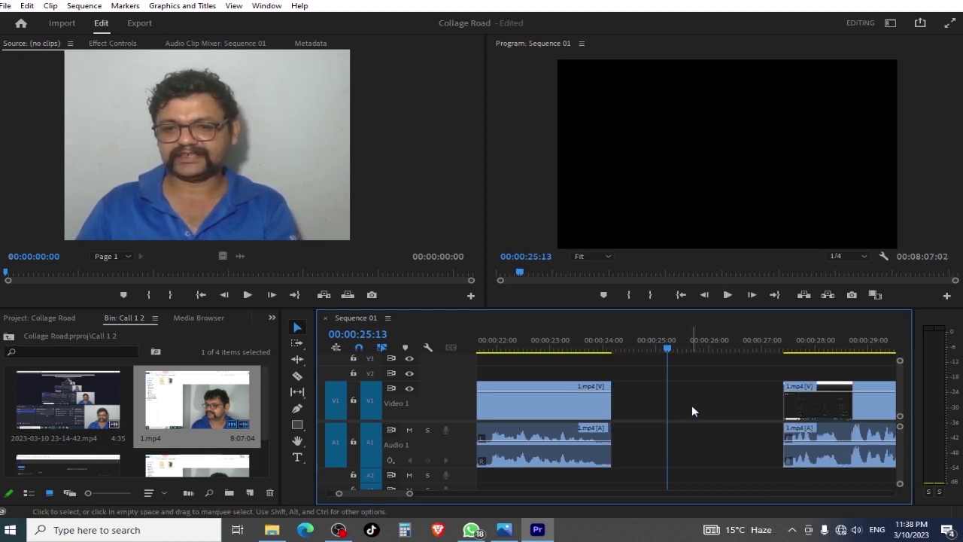
{"action": "left_click", "coordinate": [702, 399]}
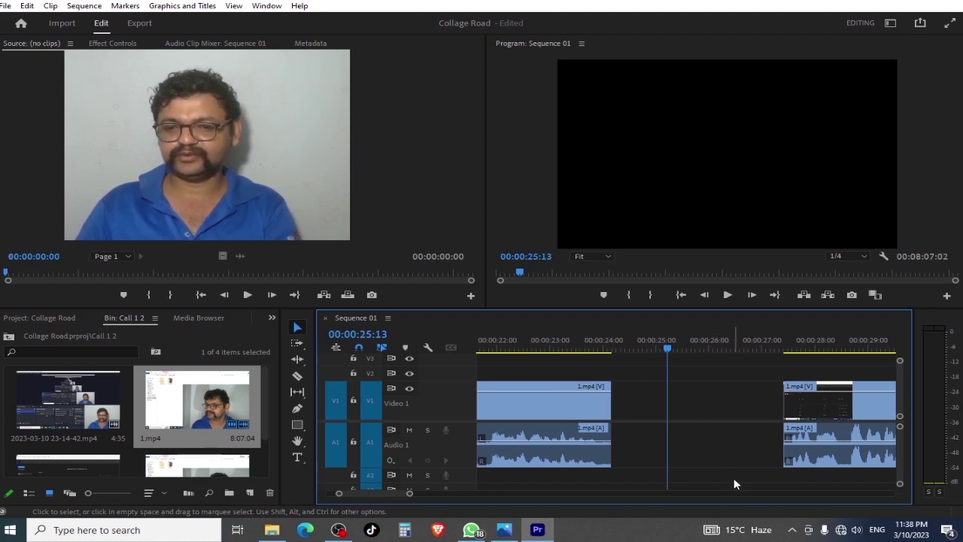
{"action": "left_click", "coordinate": [702, 405]}
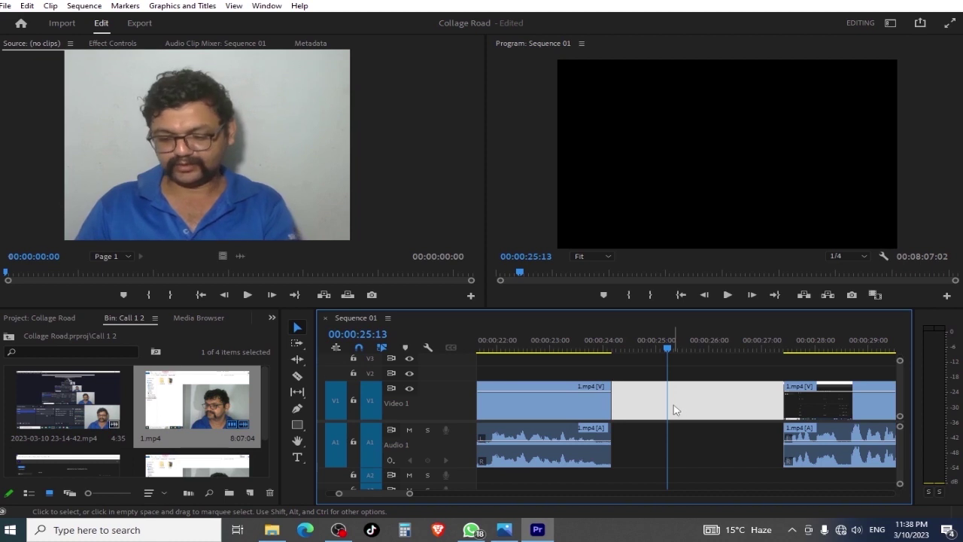
Close the gap and undo, then ripple-delete the middle 1.mp4 clip and play across the join
{"action": "key", "text": "Delete"}
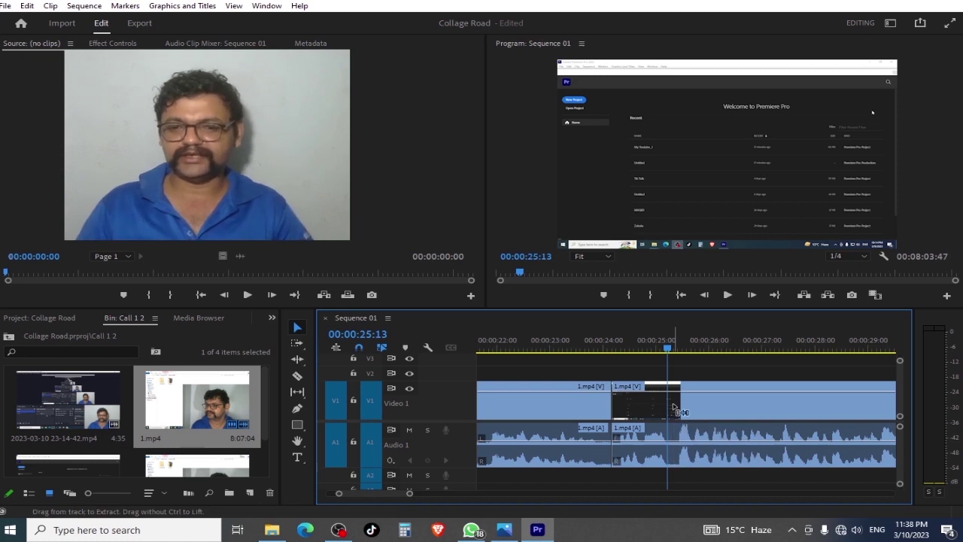
{"action": "key", "text": "ctrl+z"}
{"action": "left_click", "coordinate": [680, 411]}
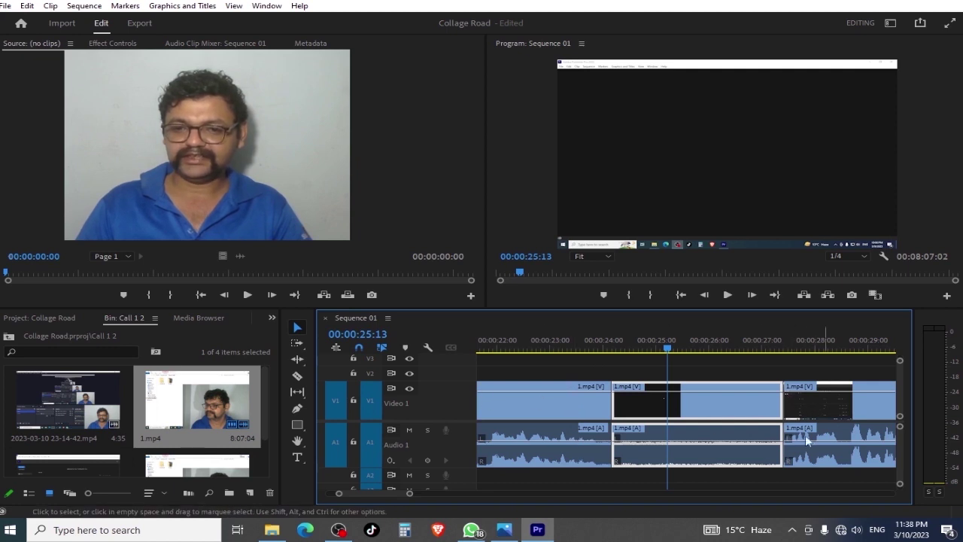
{"action": "key", "text": "shift+Delete"}
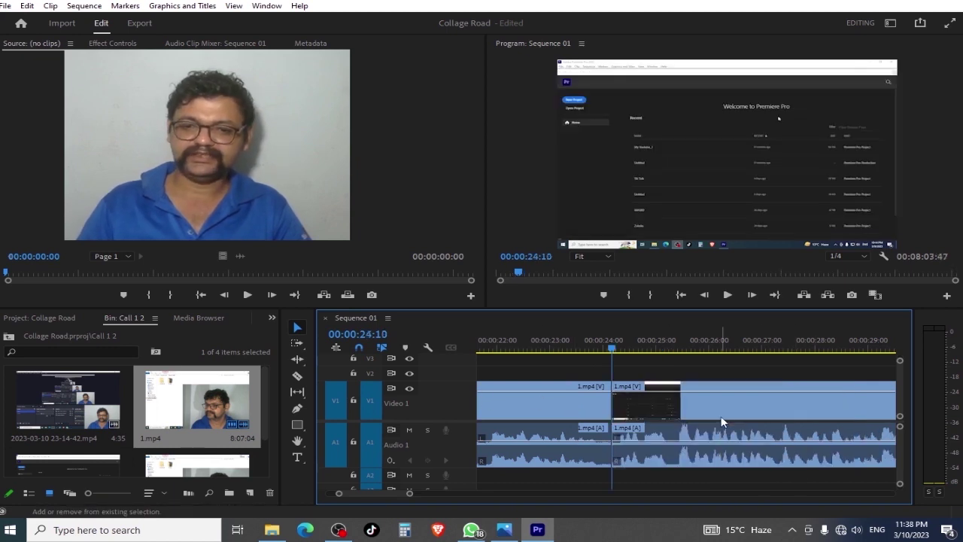
{"action": "left_click", "coordinate": [592, 340]}
{"action": "key", "text": "space"}
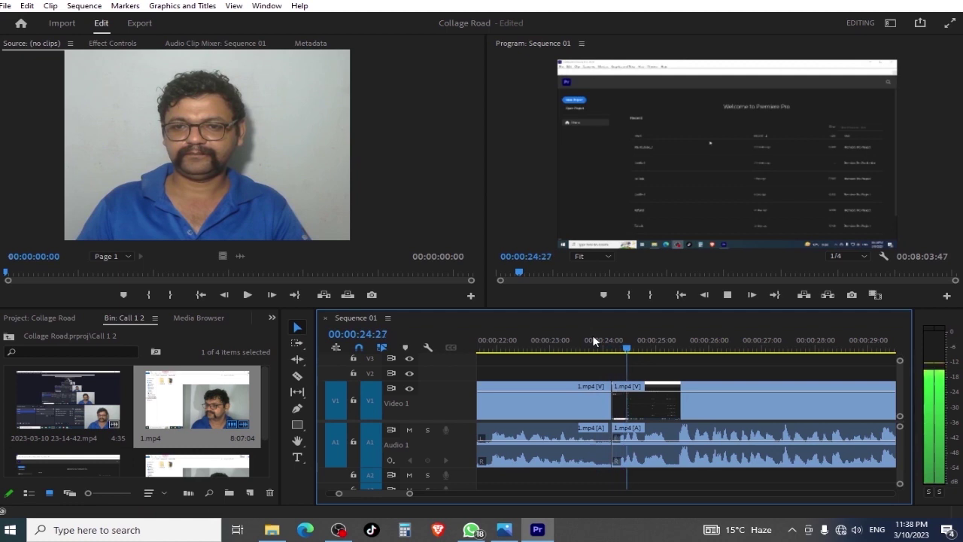
Replay the join, then play the sequence onward from about 34 seconds
{"action": "left_click", "coordinate": [563, 340]}
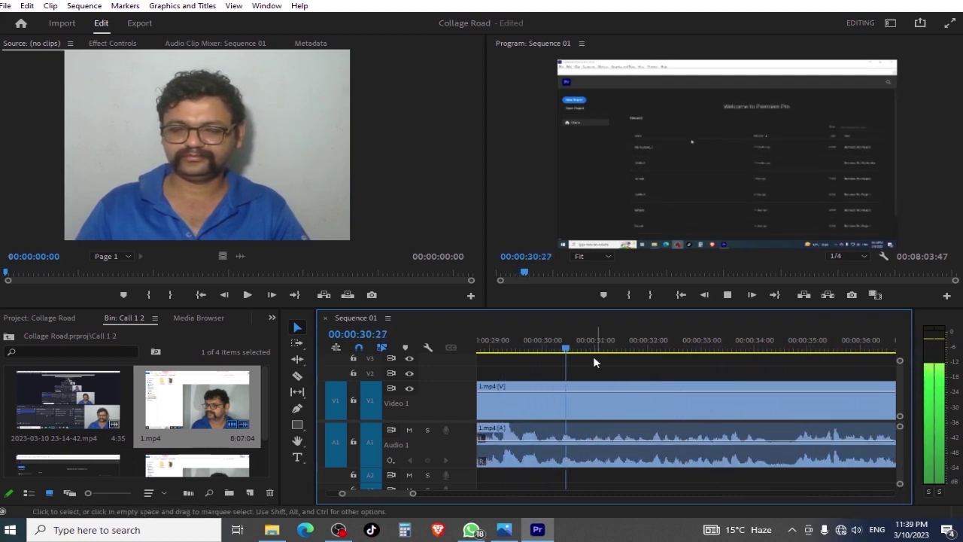
{"action": "left_click_drag", "start_coordinate": [593, 351], "coordinate": [771, 351]}
{"action": "key", "text": "space"}
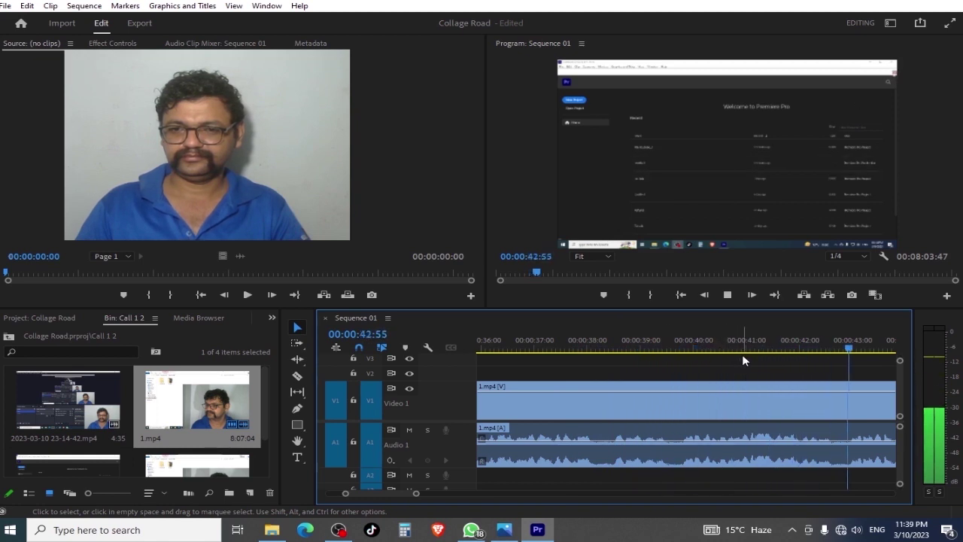
{"action": "key", "text": "space"}
{"action": "key", "text": "space"}
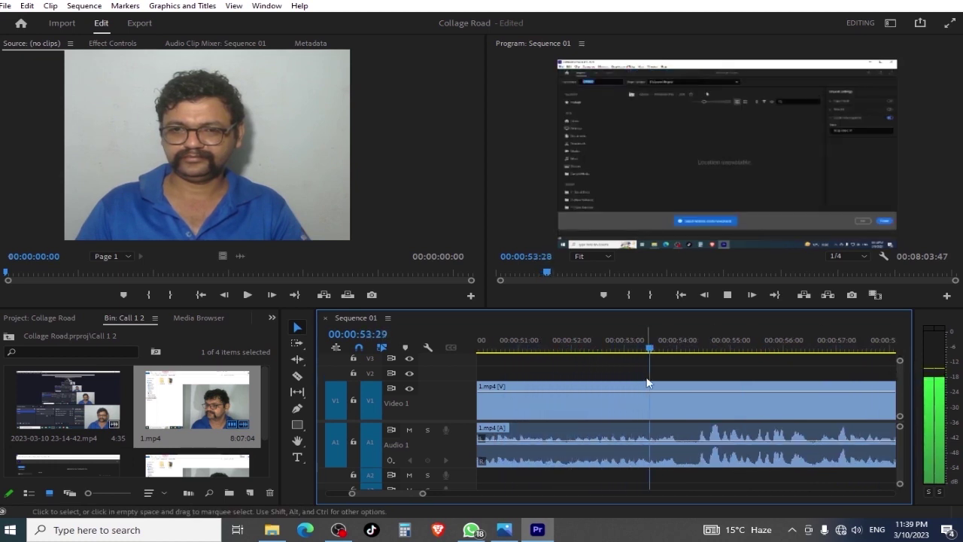
{"action": "key", "text": "space"}
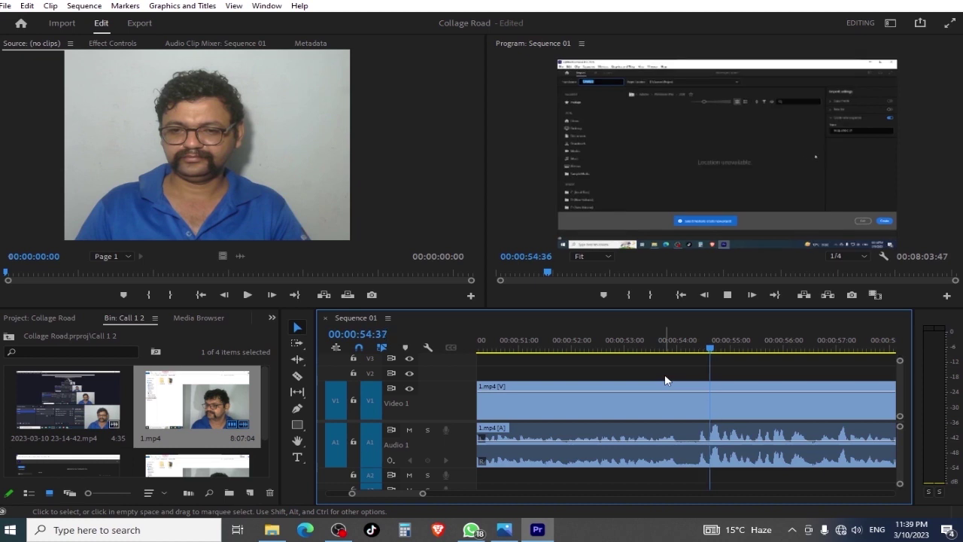
Park the playhead at 00:00:53:30 and split the 1.mp4 clip there
{"action": "left_click", "coordinate": [627, 346]}
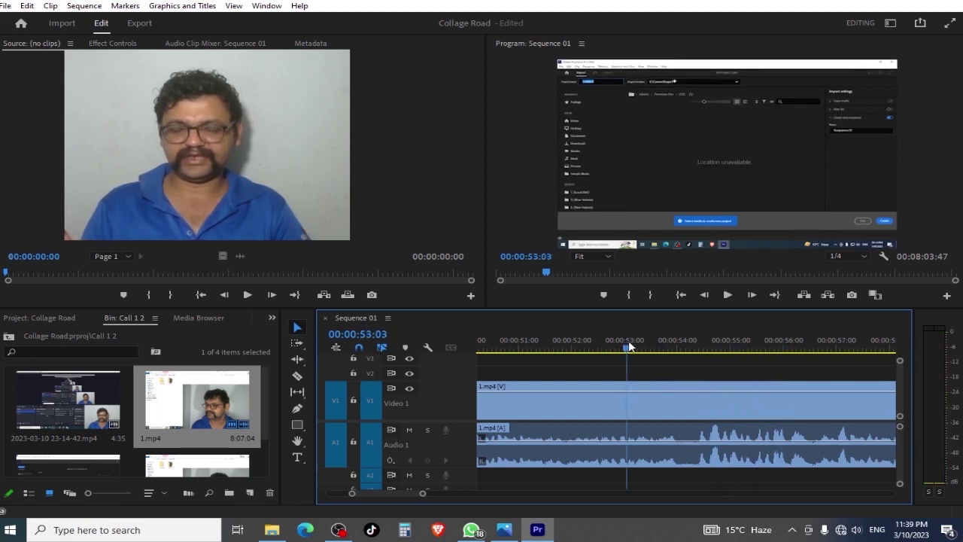
{"action": "key", "text": "space"}
{"action": "key", "text": "space"}
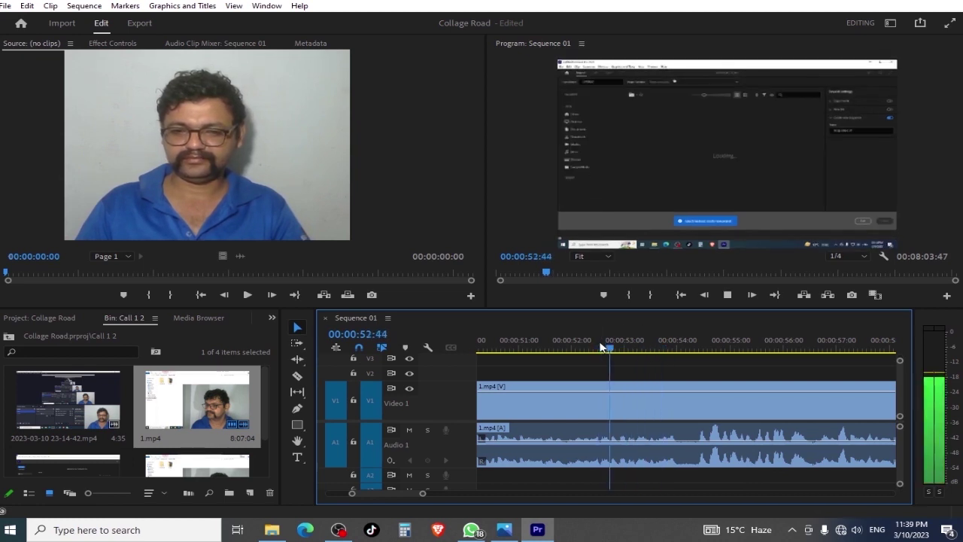
{"action": "key", "text": "space"}
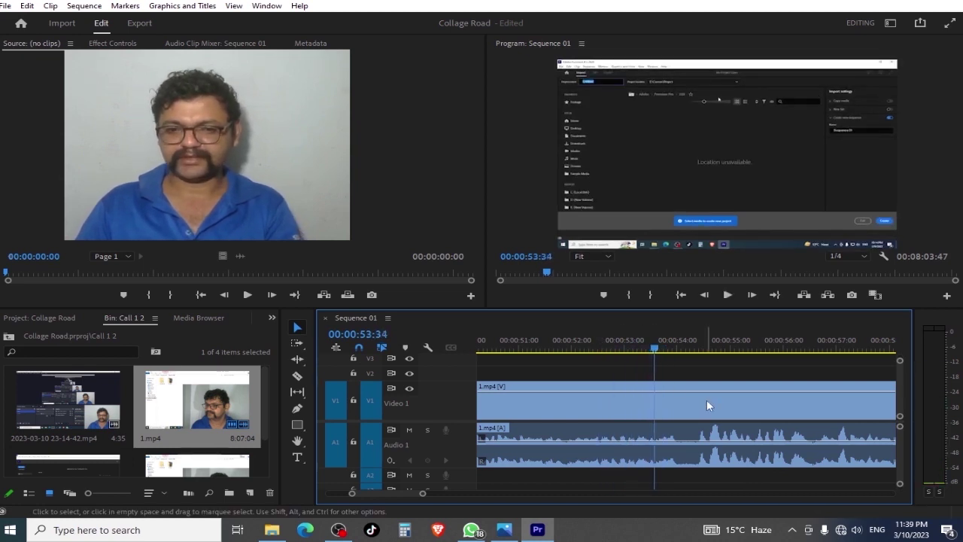
{"action": "mouse_move", "coordinate": [706, 401]}
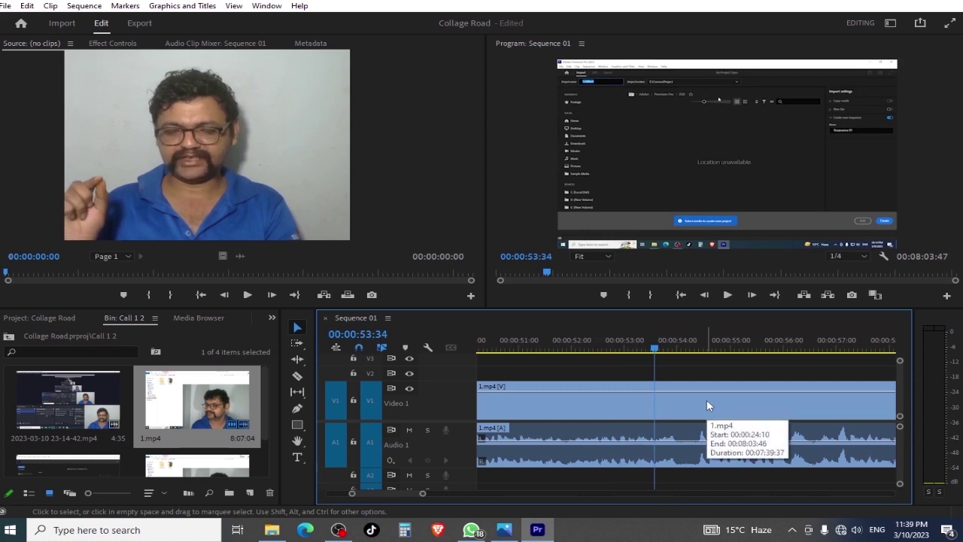
{"action": "key", "text": "Left"}
{"action": "key", "text": "Left"}
{"action": "key", "text": "Left"}
{"action": "key", "text": "Left"}
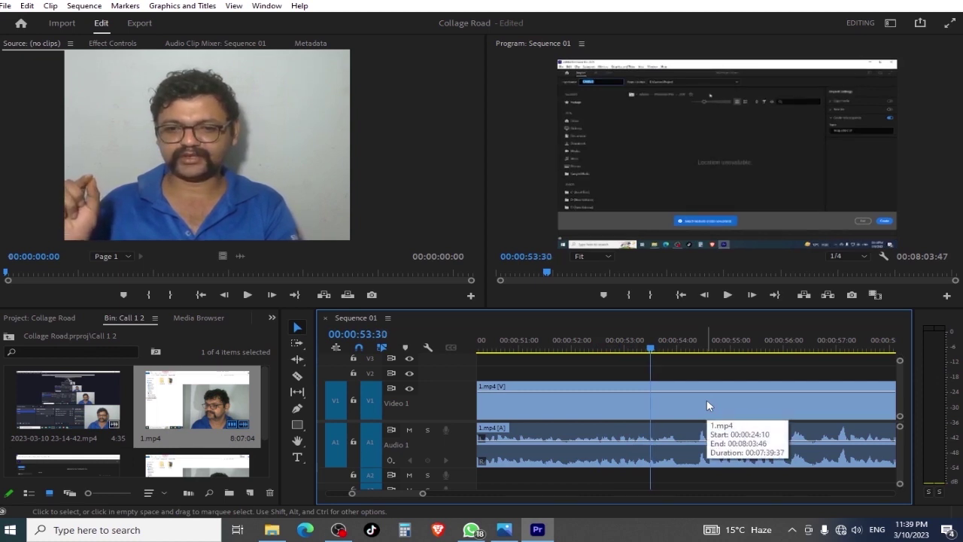
{"action": "key", "text": "ctrl+k"}
Step just past the 53:30 cut, split the clip again, and ripple-trim the piece between cuts
{"action": "key", "text": "space"}
{"action": "key", "text": "space"}
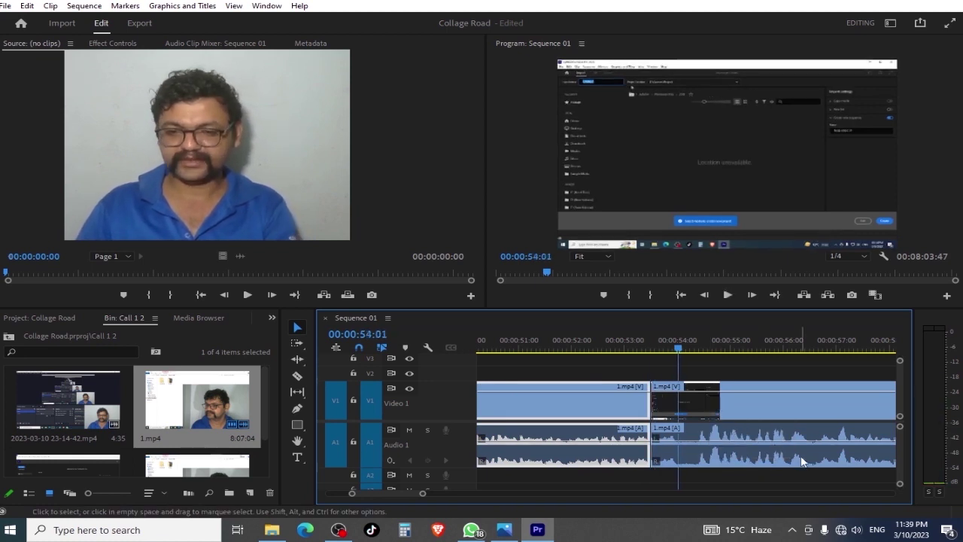
{"action": "key", "text": "Right"}
{"action": "key", "text": "Right"}
{"action": "key", "text": "Right"}
{"action": "key", "text": "Right"}
{"action": "key", "text": "Right"}
{"action": "key", "text": "Right"}
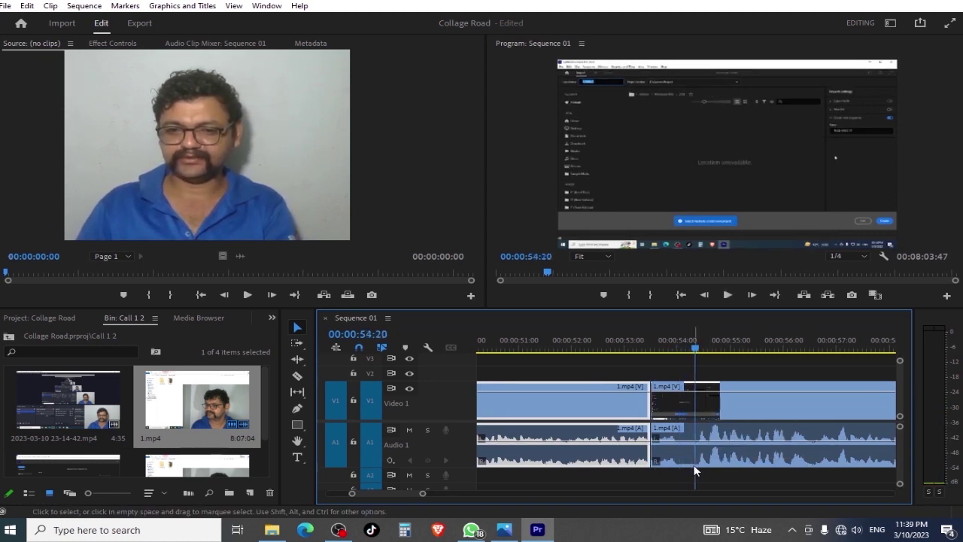
{"action": "key", "text": "Right"}
{"action": "key", "text": "Right"}
{"action": "key", "text": "Right"}
{"action": "key", "text": "Right"}
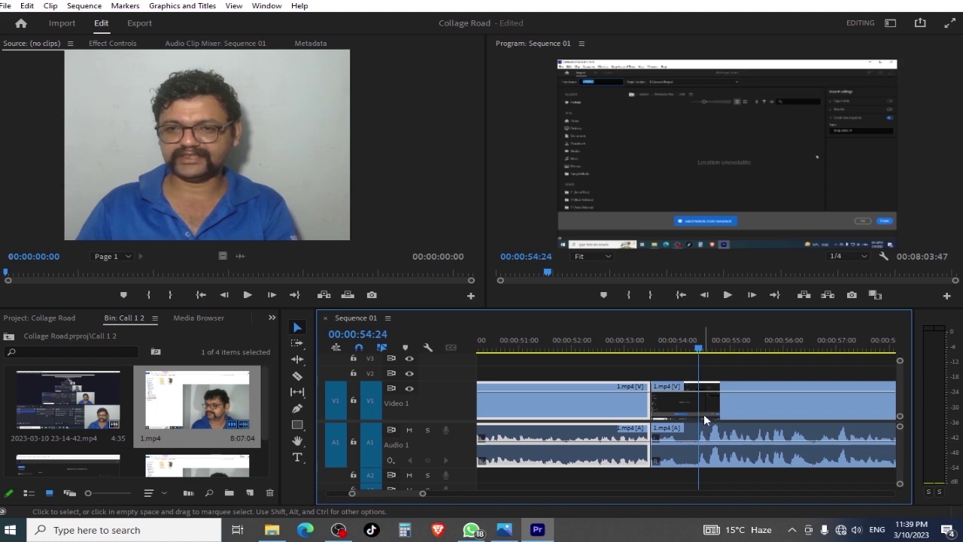
{"action": "left_click", "coordinate": [704, 414]}
{"action": "key", "text": "ctrl+k"}
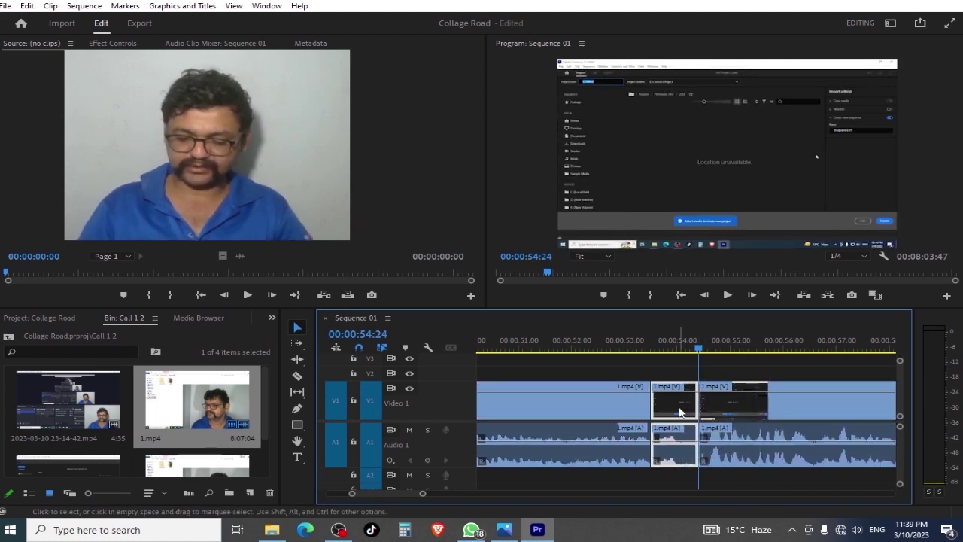
{"action": "key", "text": "q"}
{"action": "key", "text": "space"}
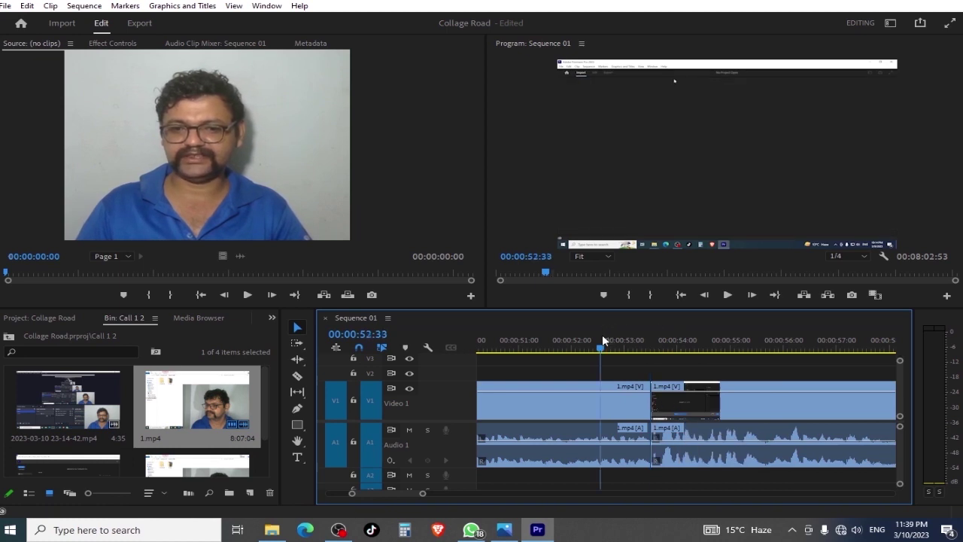
Split the clip at 00:00:54:15 and 54:31 and ripple-delete the piece between them
{"action": "left_click", "coordinate": [573, 340]}
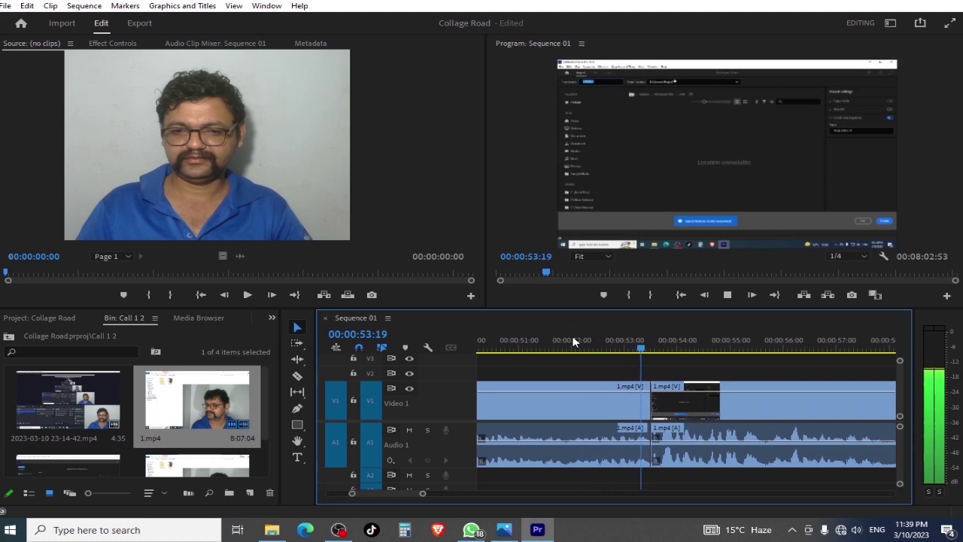
{"action": "key", "text": "space"}
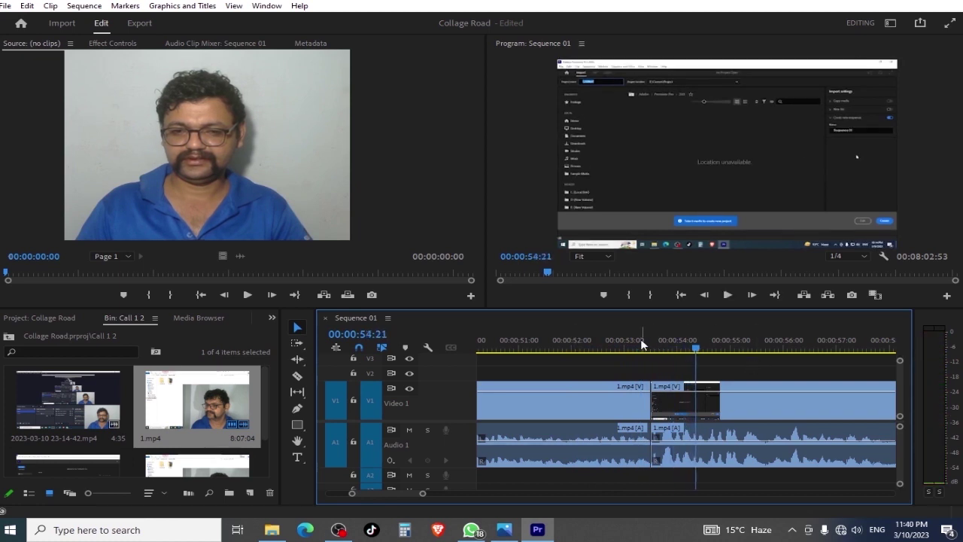
{"action": "key", "text": "space"}
{"action": "key", "text": "space"}
{"action": "key", "text": "Right"}
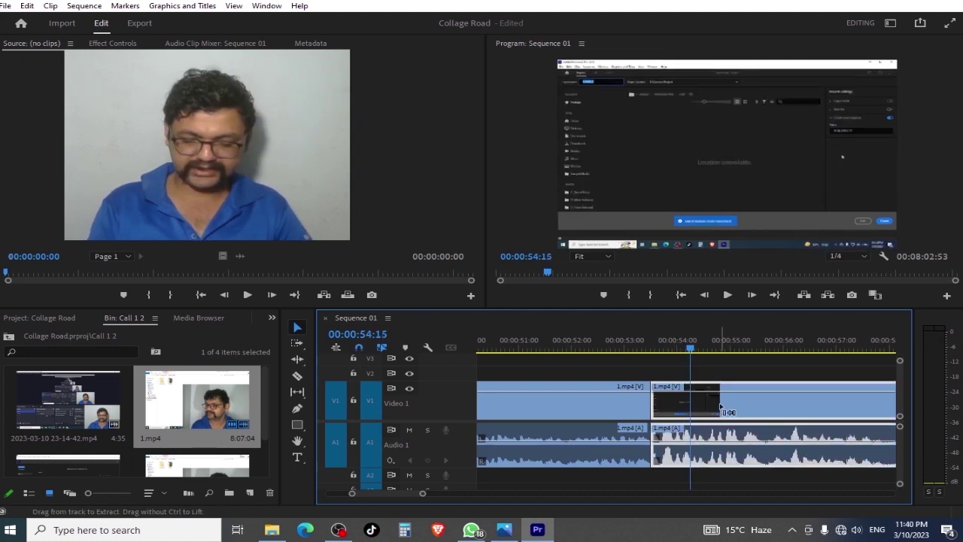
{"action": "key", "text": "ctrl+k"}
{"action": "key", "text": "space"}
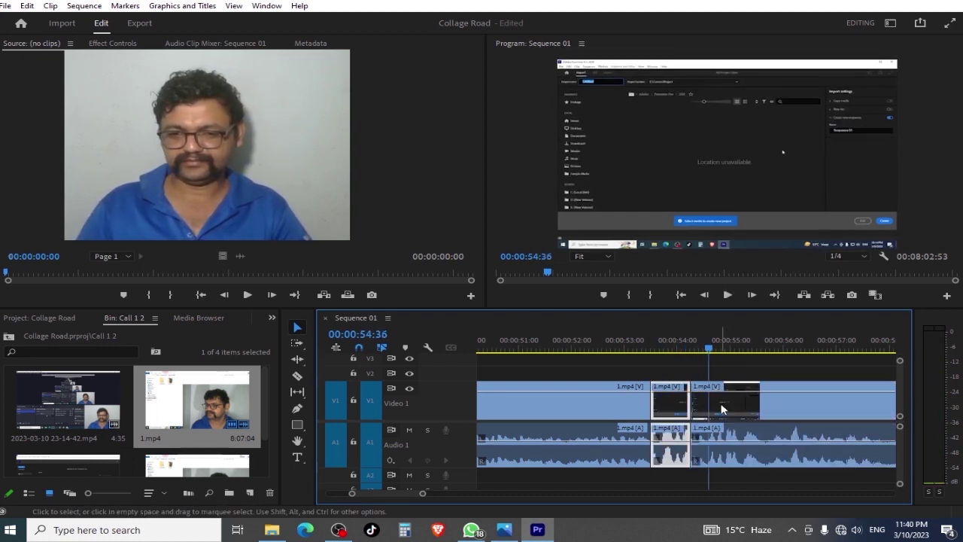
{"action": "key", "text": "Left"}
{"action": "key", "text": "Left"}
{"action": "key", "text": "ctrl+k"}
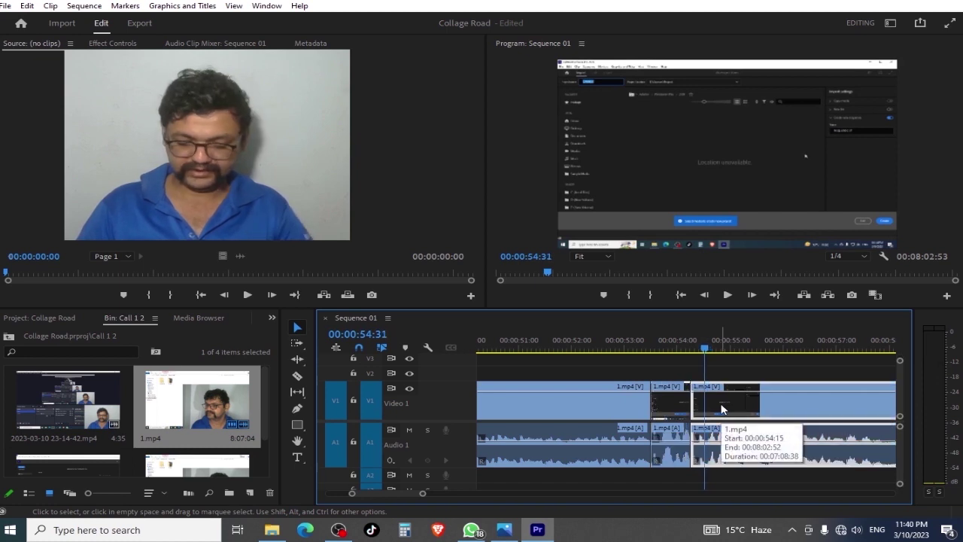
{"action": "key", "text": "shift+Delete"}
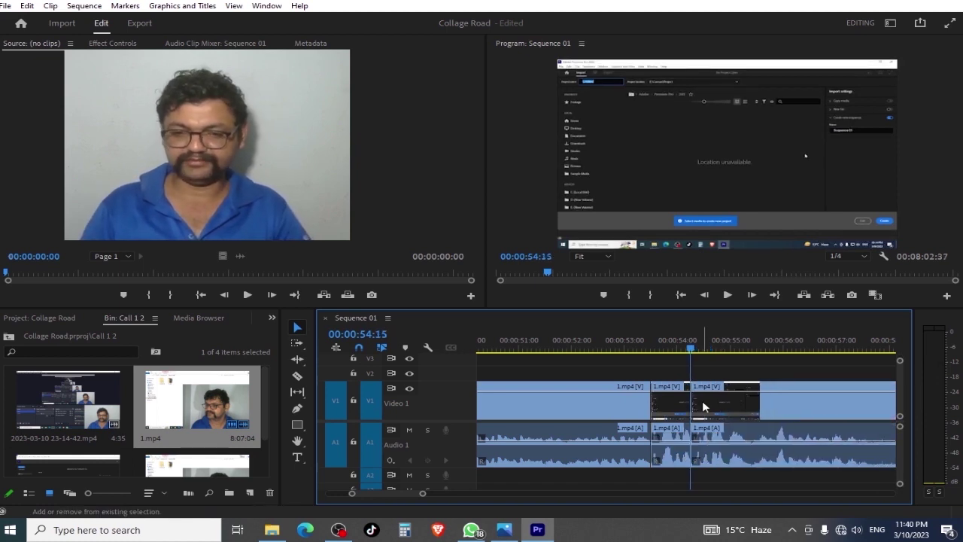
Play back from 53:42 to check the new join
{"action": "left_click", "coordinate": [662, 337]}
{"action": "key", "text": "space"}
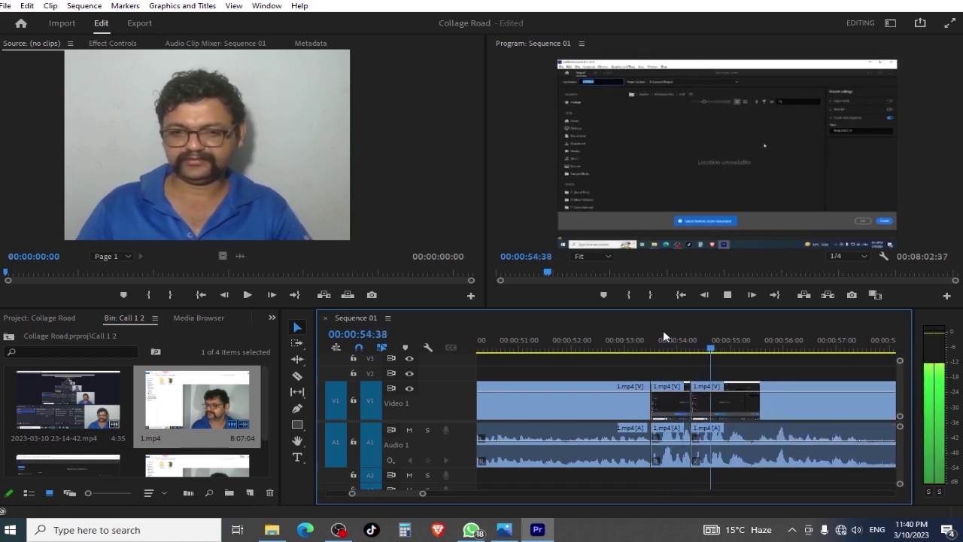
{"action": "left_click", "coordinate": [609, 336]}
Review playback between 53:00 and 55:46 around the 54-second cuts
{"action": "key", "text": "space"}
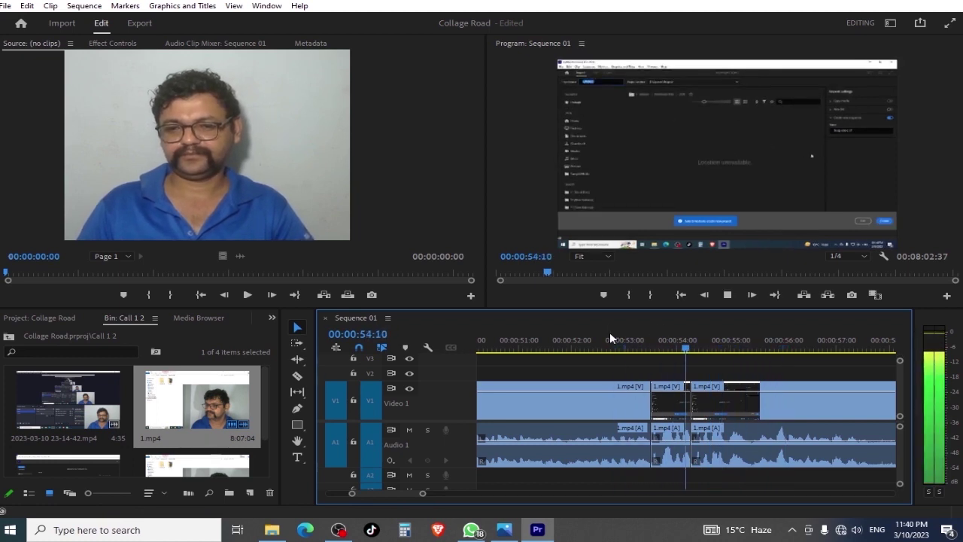
{"action": "key", "text": "space"}
{"action": "key", "text": "space"}
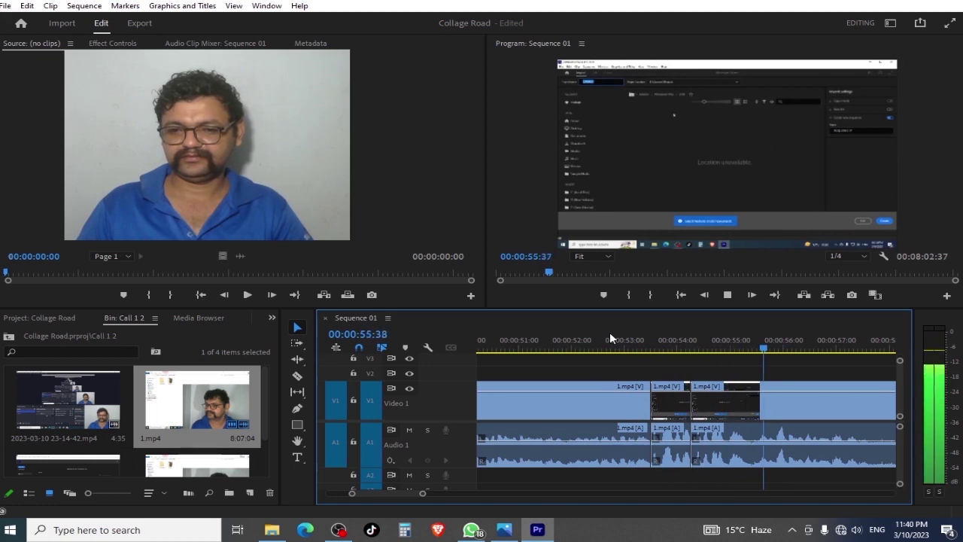
{"action": "key", "text": "space"}
{"action": "left_click", "coordinate": [693, 343]}
{"action": "key", "text": "space"}
{"action": "key", "text": "space"}
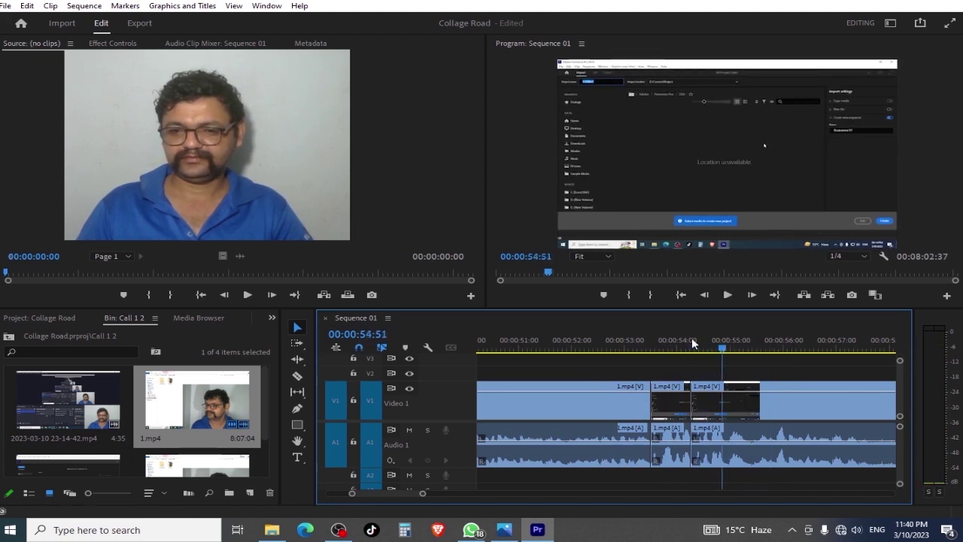
{"action": "left_click", "coordinate": [753, 414]}
{"action": "key", "text": "space"}
{"action": "key", "text": "space"}
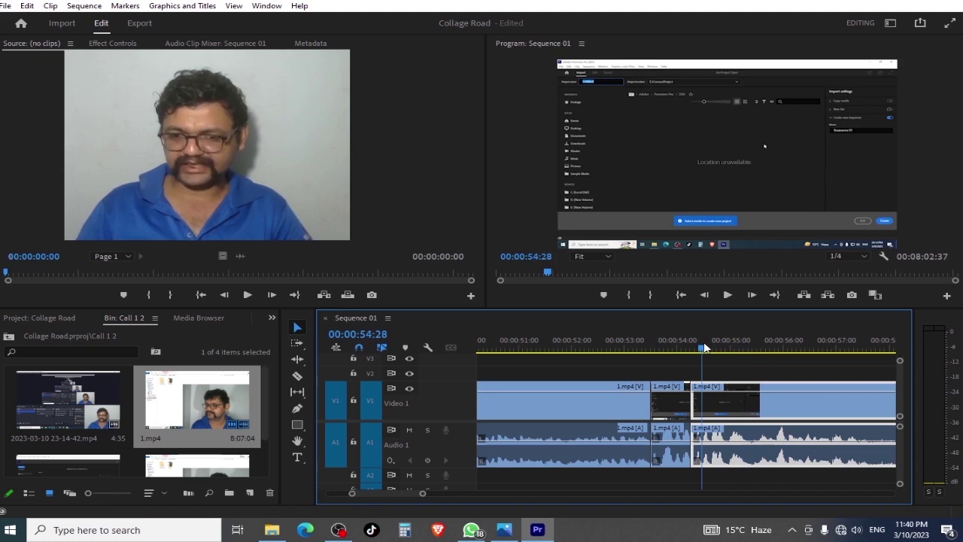
{"action": "key", "text": "space"}
{"action": "key", "text": "space"}
{"action": "left_click", "coordinate": [697, 337]}
{"action": "left_click", "coordinate": [693, 342]}
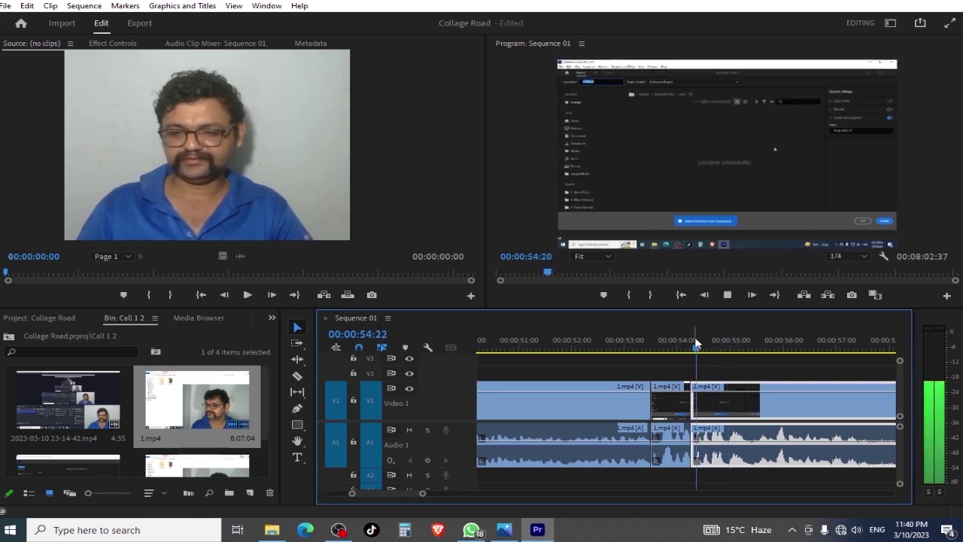
{"action": "key", "text": "space"}
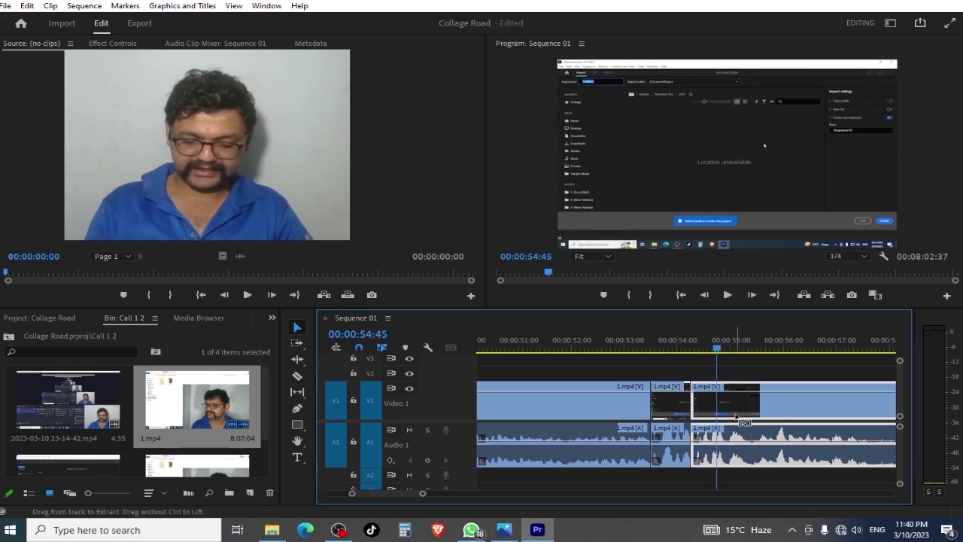
Insert a short piece at 54:45, reposition the following clip, then ripple-delete the short piece
{"action": "key", "text": "ctrl+z"}
{"action": "key", "text": "space"}
{"action": "key", "text": "space"}
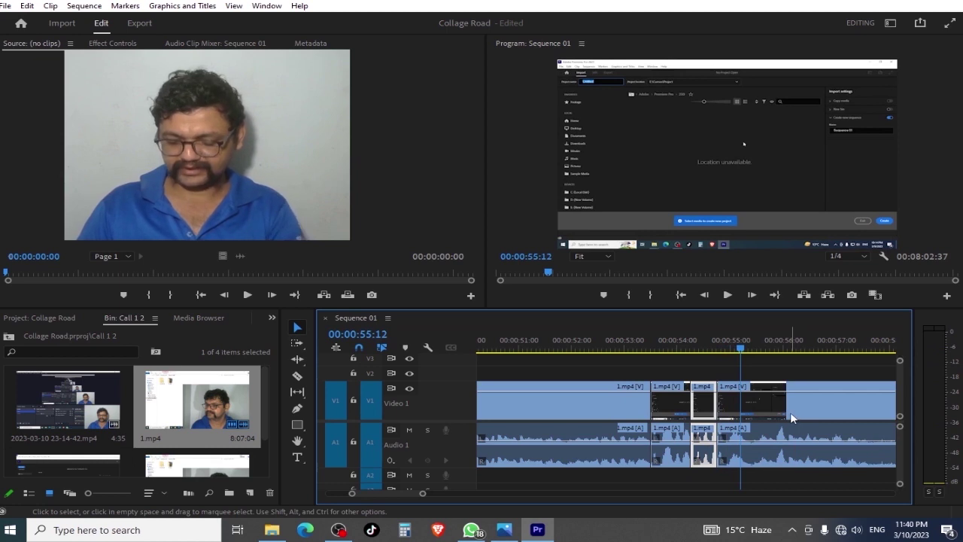
{"action": "left_click", "coordinate": [786, 413]}
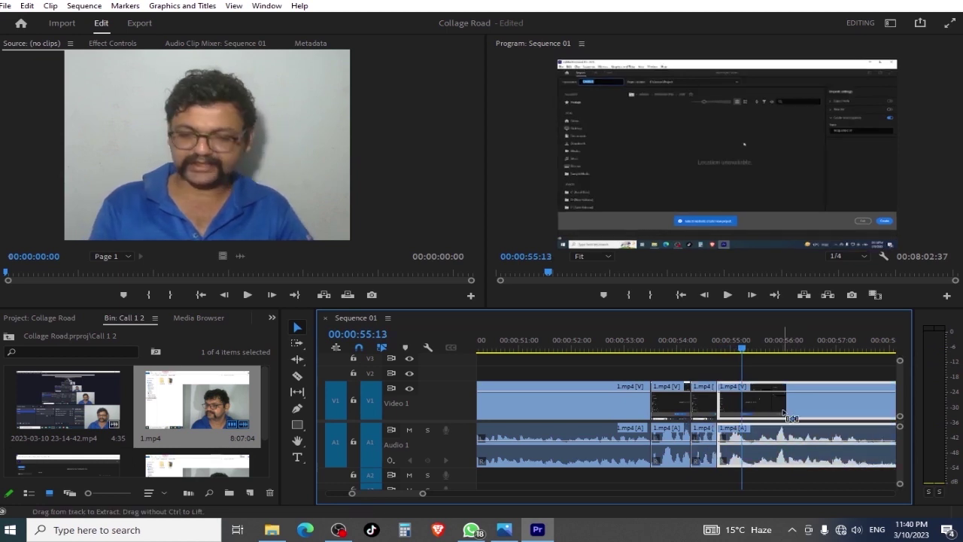
{"action": "left_click_drag", "start_coordinate": [786, 414], "coordinate": [782, 408]}
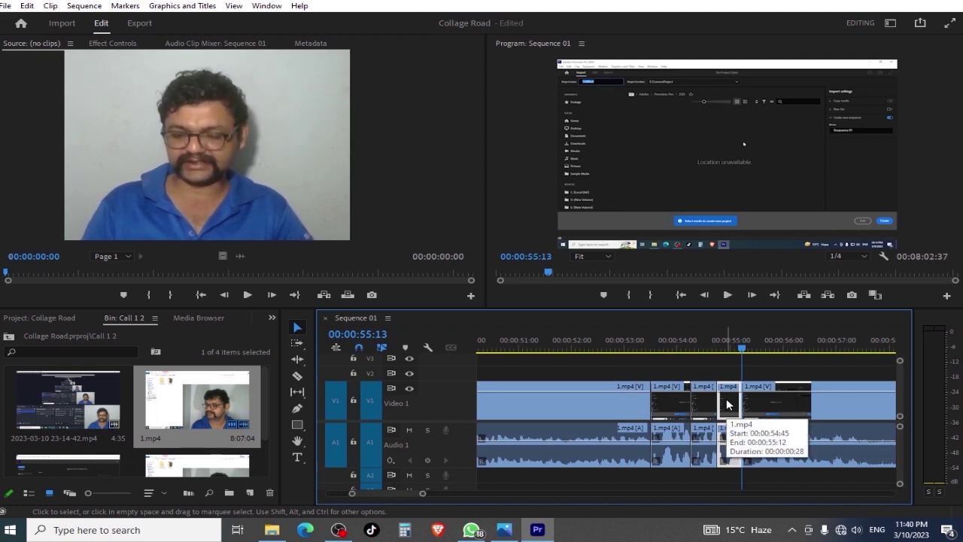
{"action": "left_click", "coordinate": [799, 407]}
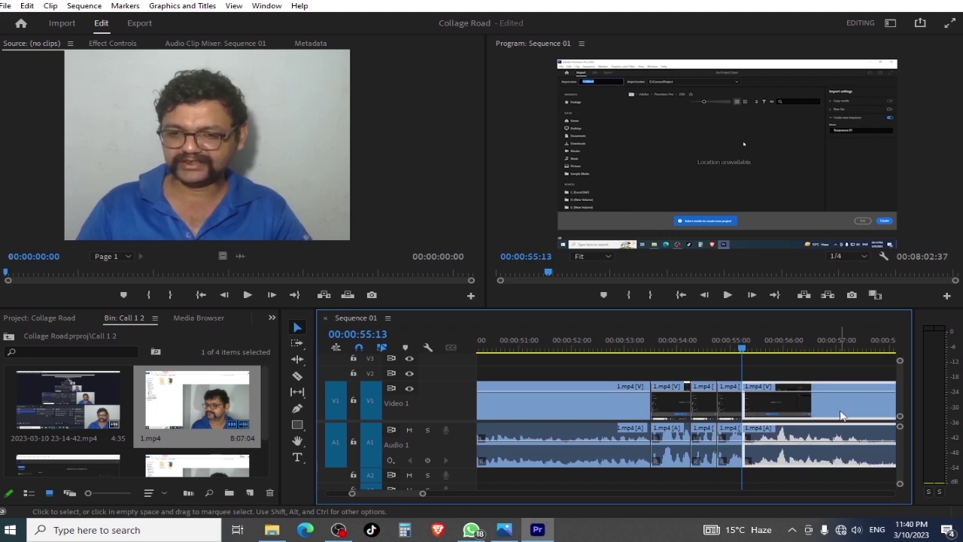
{"action": "left_click", "coordinate": [726, 404]}
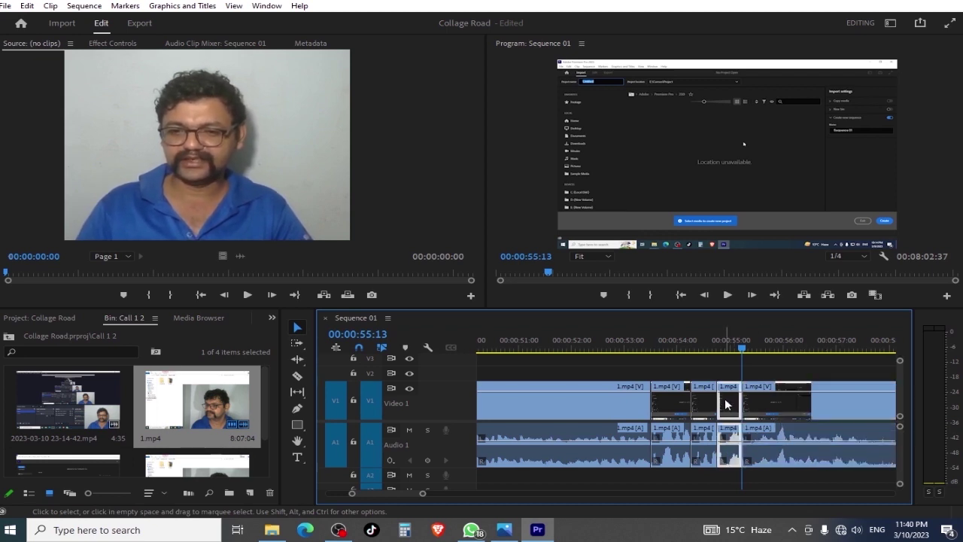
{"action": "key", "text": "shift+Delete"}
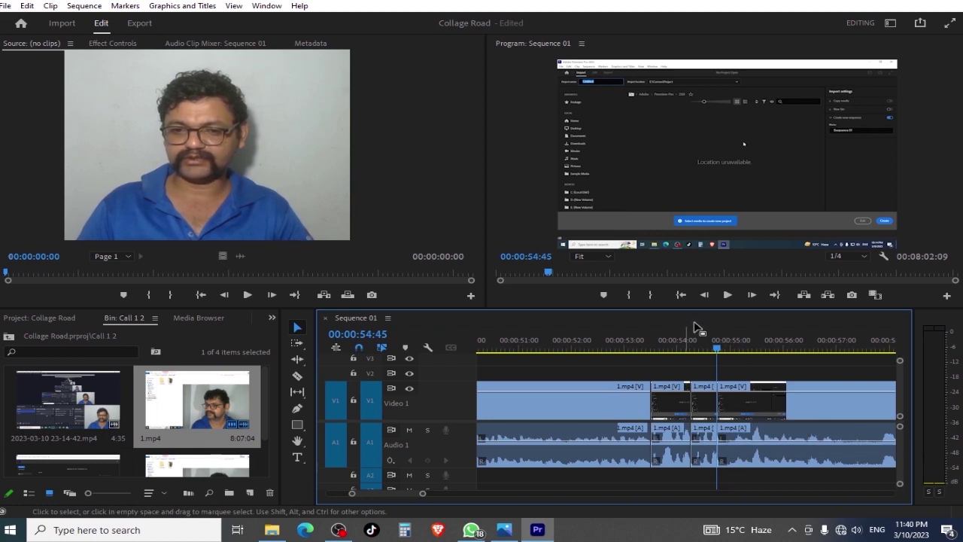
Extend the middle clip's end by 4 frames and ripple-delete the resulting gap
{"action": "left_click", "coordinate": [697, 336]}
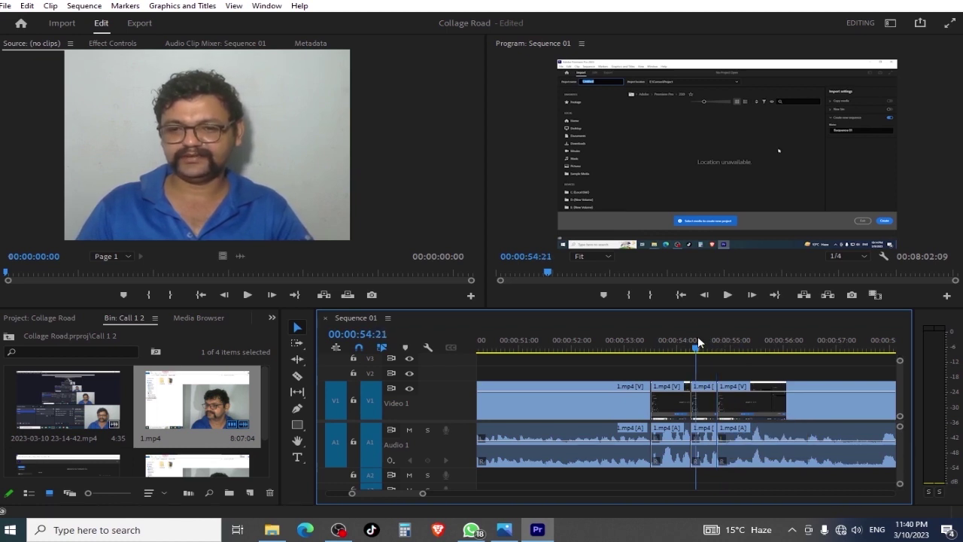
{"action": "key", "text": "space"}
{"action": "left_click", "coordinate": [624, 340]}
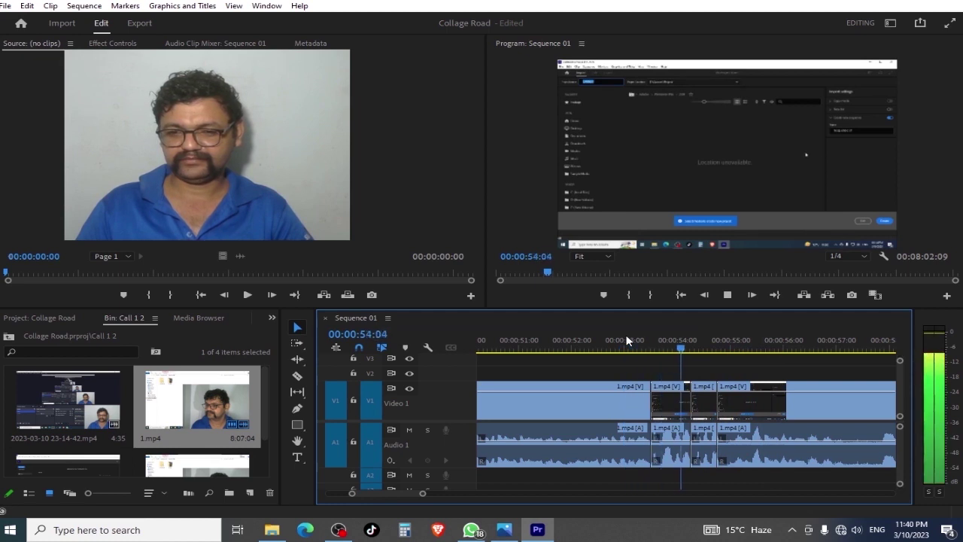
{"action": "key", "text": "space"}
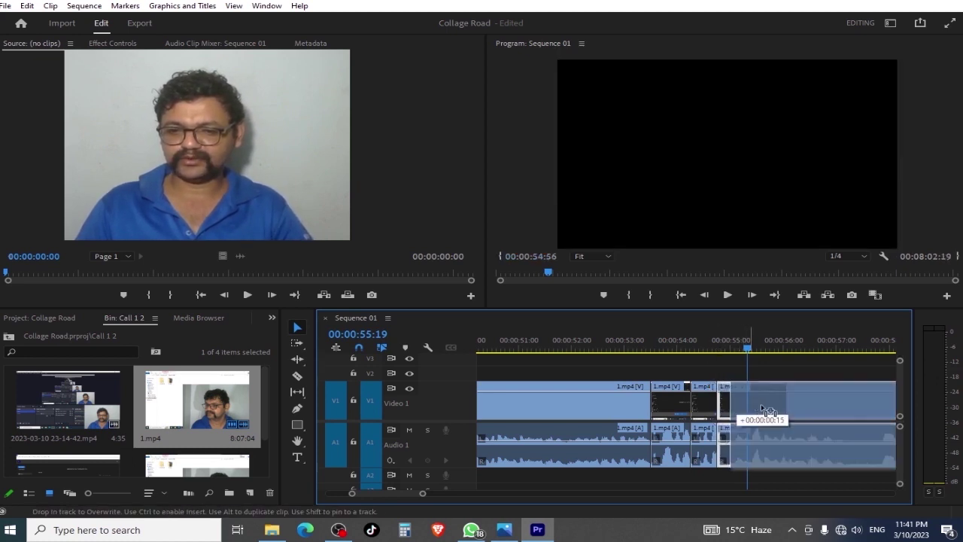
{"action": "left_click_drag", "start_coordinate": [736, 403], "coordinate": [760, 410]}
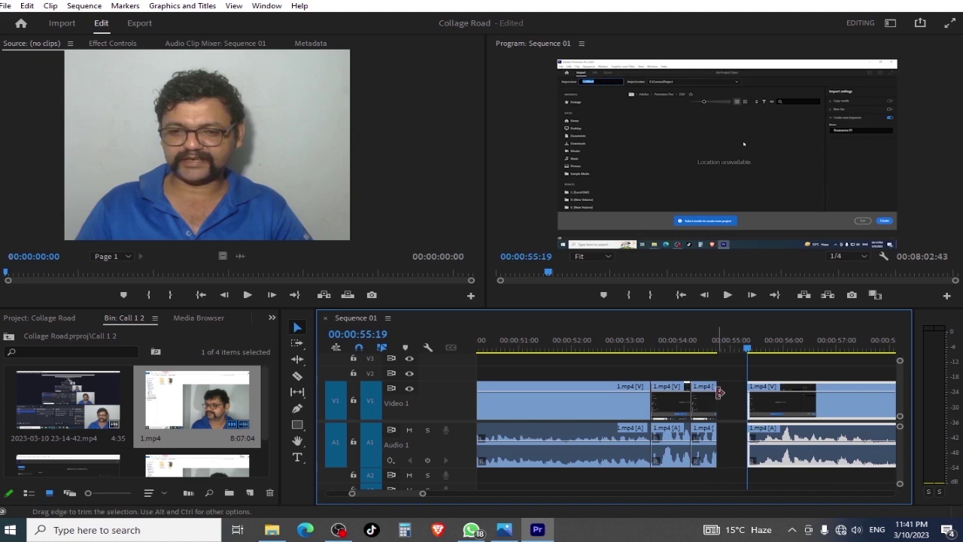
{"action": "left_click_drag", "start_coordinate": [714, 383], "coordinate": [718, 383]}
{"action": "right_click", "coordinate": [731, 387]}
{"action": "left_click", "coordinate": [739, 393]}
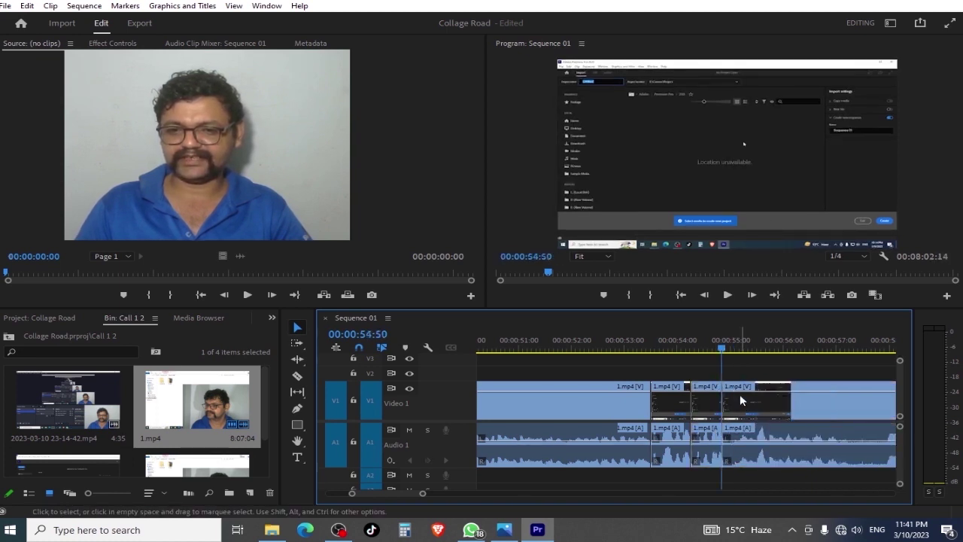
Play back from about 53:20 to review the trim
{"action": "key", "text": "space"}
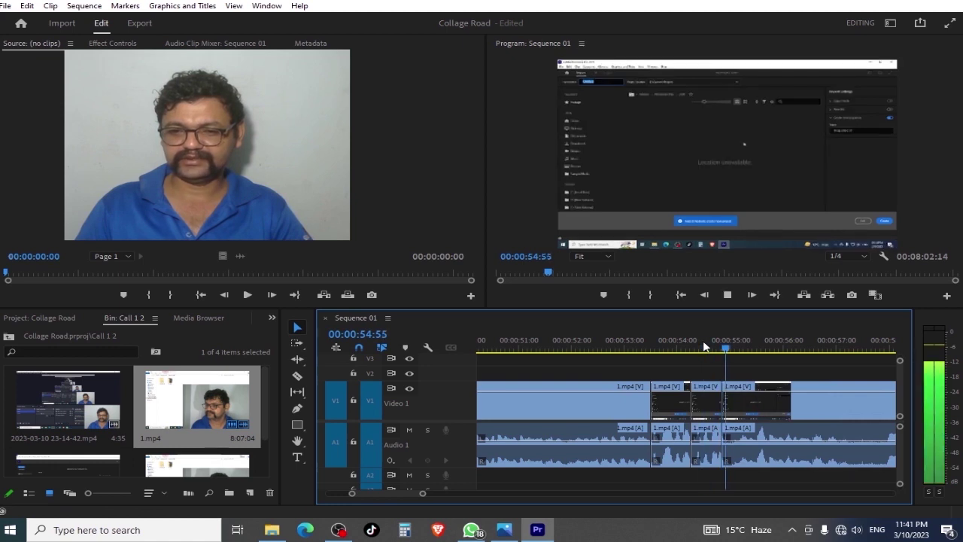
{"action": "left_click", "coordinate": [618, 340]}
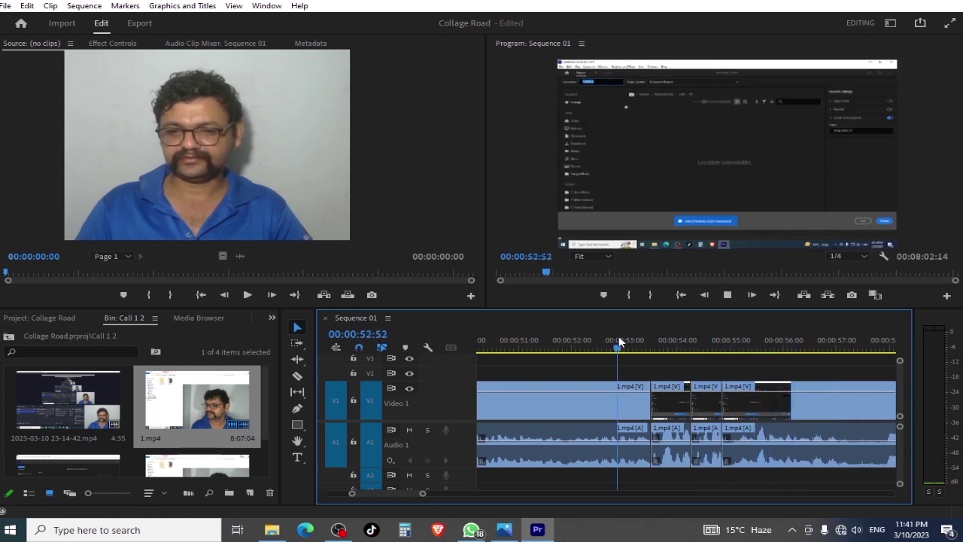
{"action": "key", "text": "space"}
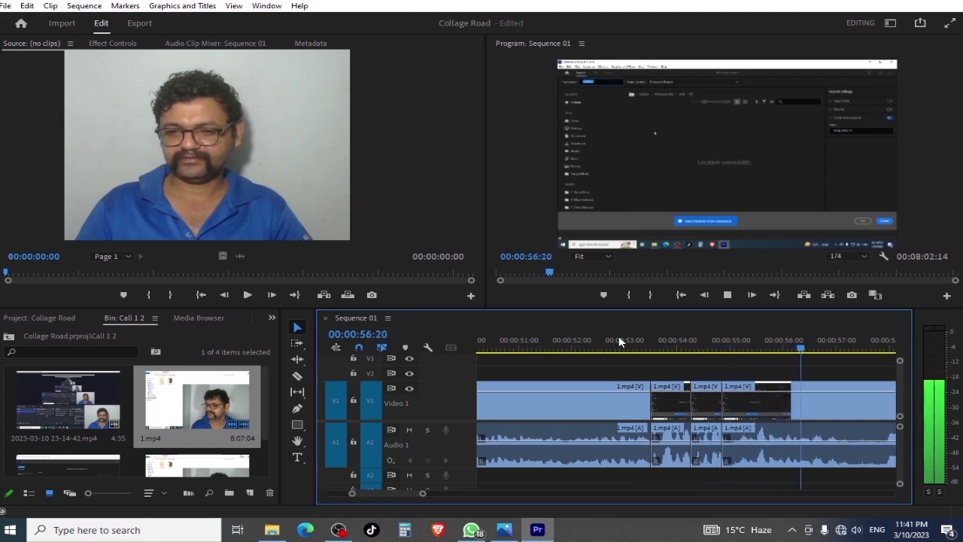
{"action": "left_click", "coordinate": [722, 340]}
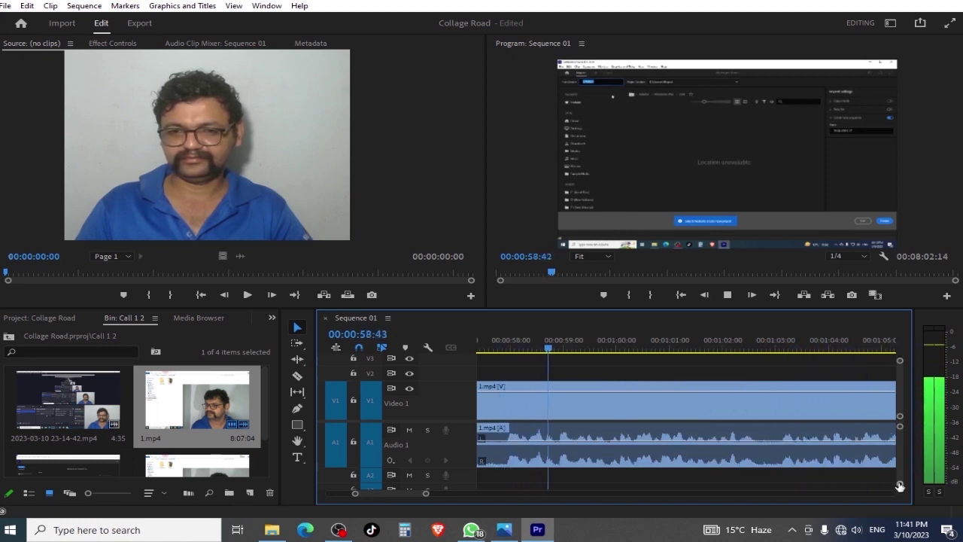
Play from about 01:06 and zoom the timeline out twice to see more clips
{"action": "key", "text": "space"}
{"action": "scroll", "coordinate": [677, 399], "scroll_direction": "down", "scroll_amount": 3}
{"action": "left_click", "coordinate": [630, 343]}
{"action": "mouse_move", "coordinate": [630, 348]}
{"action": "left_mouse_down"}
{"action": "mouse_move", "coordinate": [947, 376]}
{"action": "mouse_move", "coordinate": [623, 376]}
{"action": "left_mouse_up"}
{"action": "key", "text": "space"}
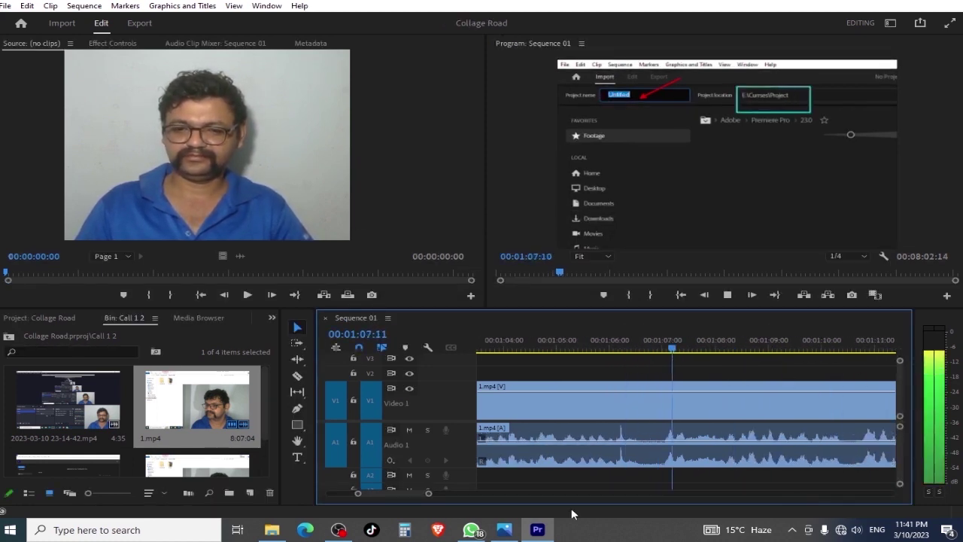
{"action": "key", "text": "minus"}
{"action": "key", "text": "minus"}
{"action": "key", "text": "minus"}
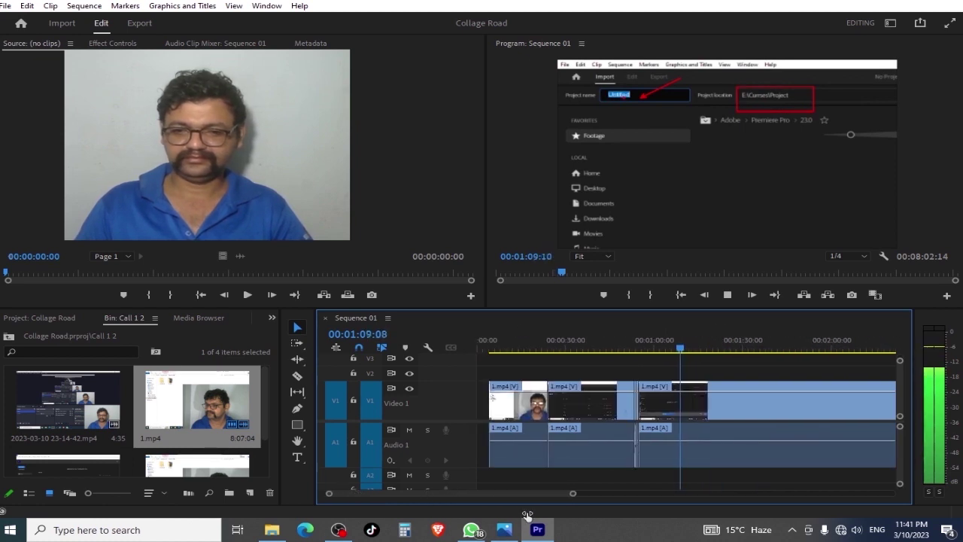
{"action": "key", "text": "minus"}
Scrub through the sequence to about 05:55, return to 04:30:21, and open the 1.mp4 clip
{"action": "left_click", "coordinate": [602, 347]}
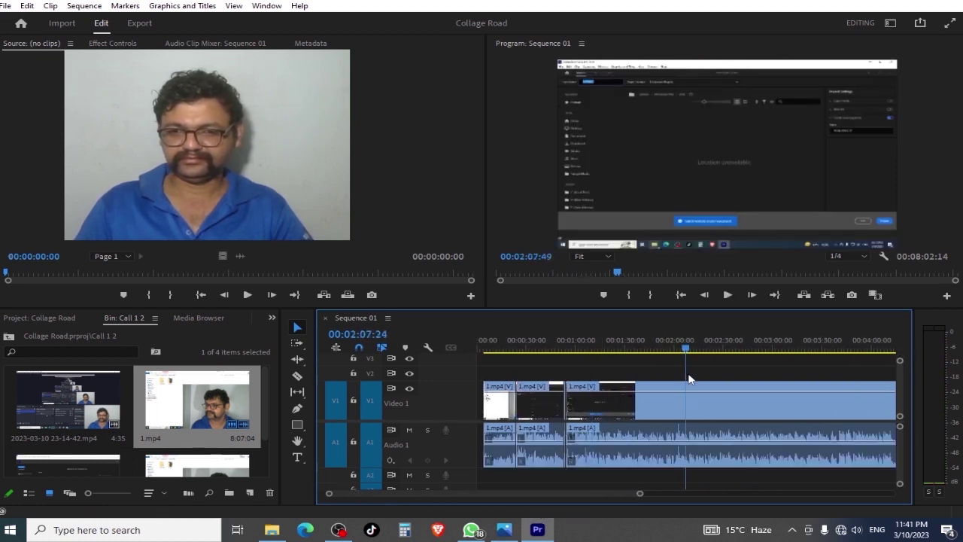
{"action": "left_click_drag", "start_coordinate": [688, 377], "coordinate": [721, 387]}
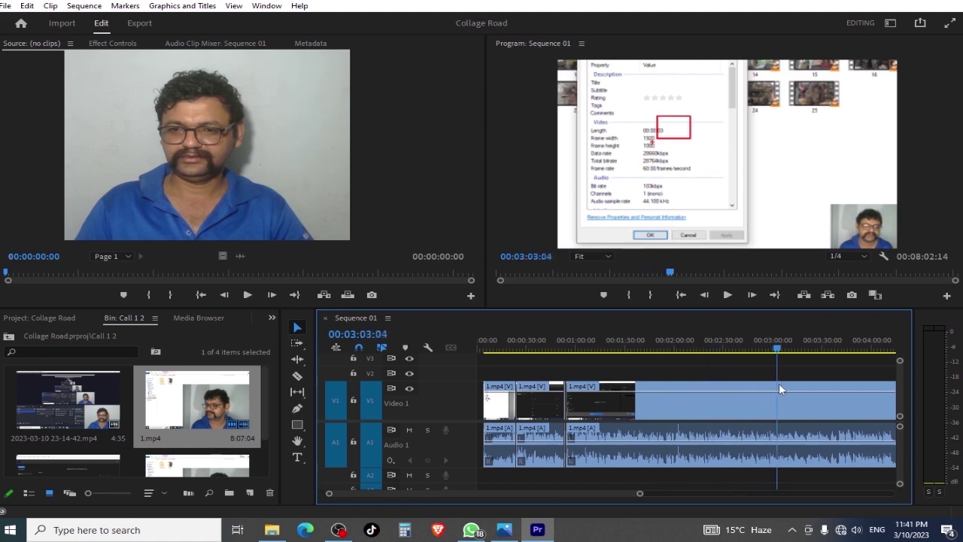
{"action": "left_click_drag", "start_coordinate": [820, 388], "coordinate": [852, 380]}
{"action": "key", "text": "space"}
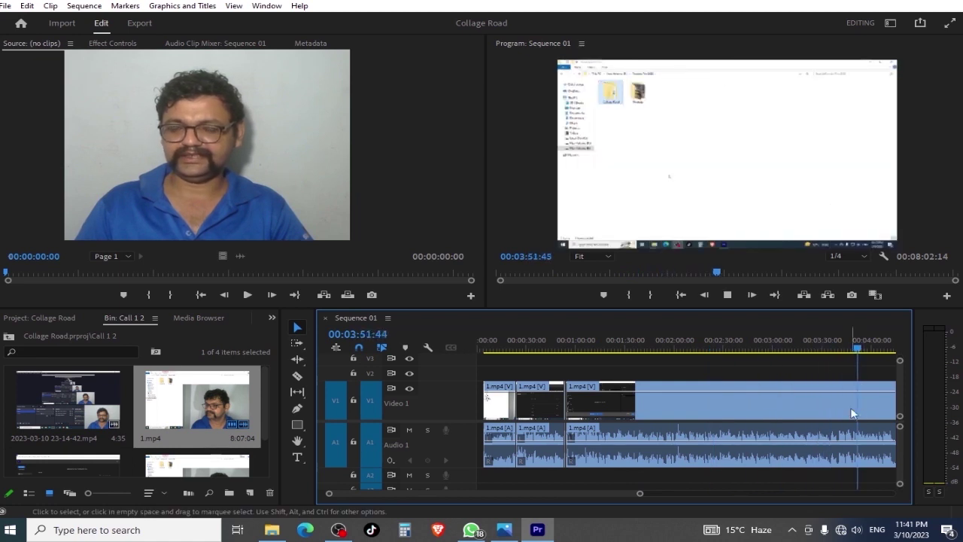
{"action": "mouse_move", "coordinate": [877, 344]}
{"action": "left_mouse_down"}
{"action": "mouse_move", "coordinate": [902, 344]}
{"action": "mouse_move", "coordinate": [735, 346]}
{"action": "left_mouse_up"}
{"action": "key", "text": "space"}
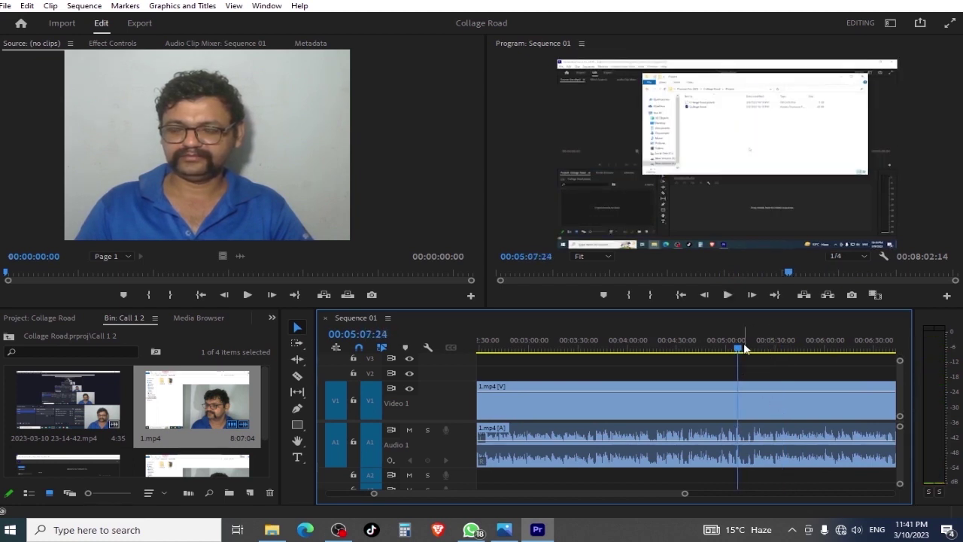
{"action": "left_click_drag", "start_coordinate": [684, 494], "coordinate": [651, 494]}
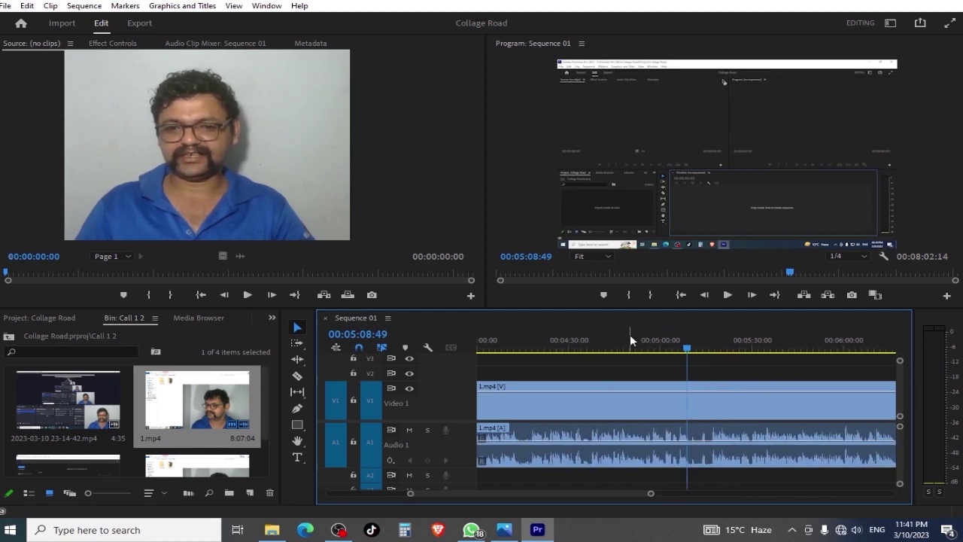
{"action": "left_click", "coordinate": [571, 344]}
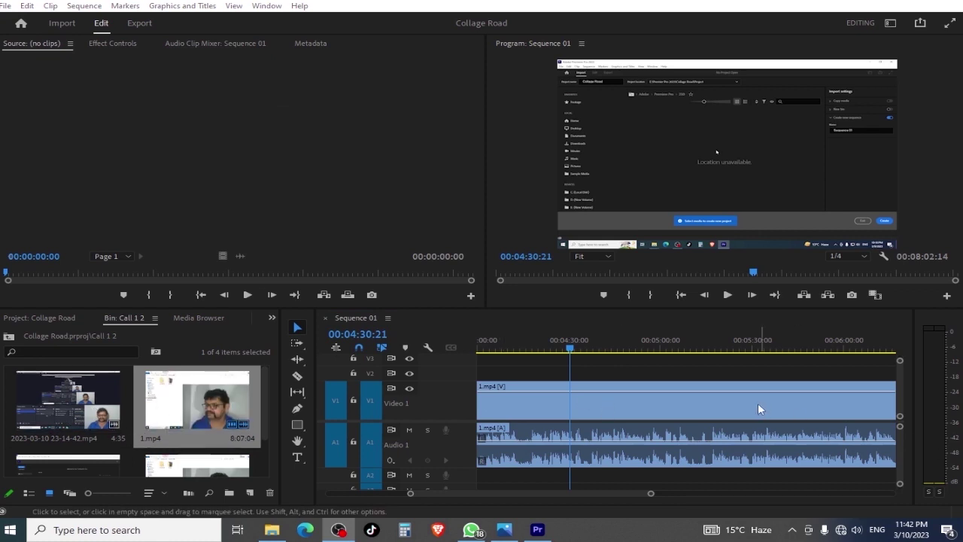
{"action": "double_click", "coordinate": [741, 413]}
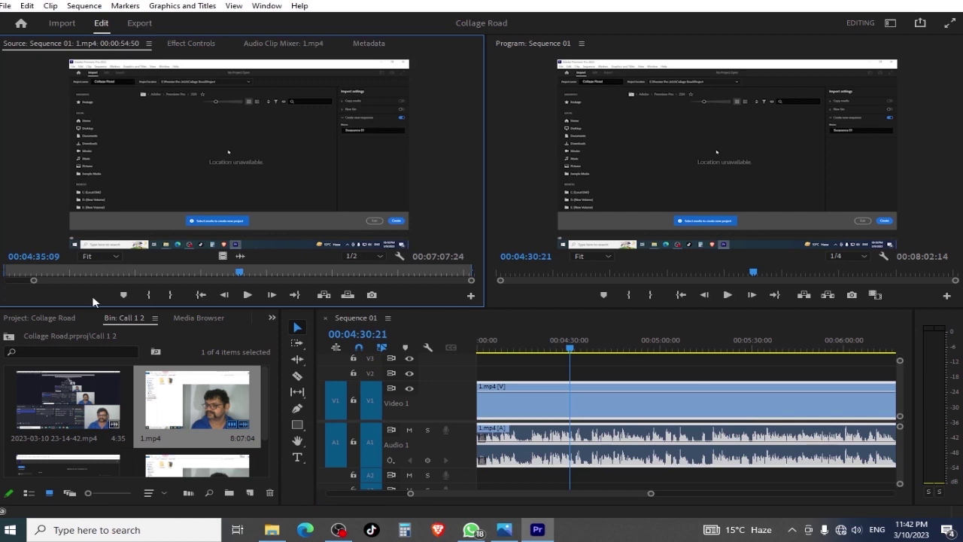
{"action": "left_click_drag", "start_coordinate": [234, 273], "coordinate": [219, 277]}
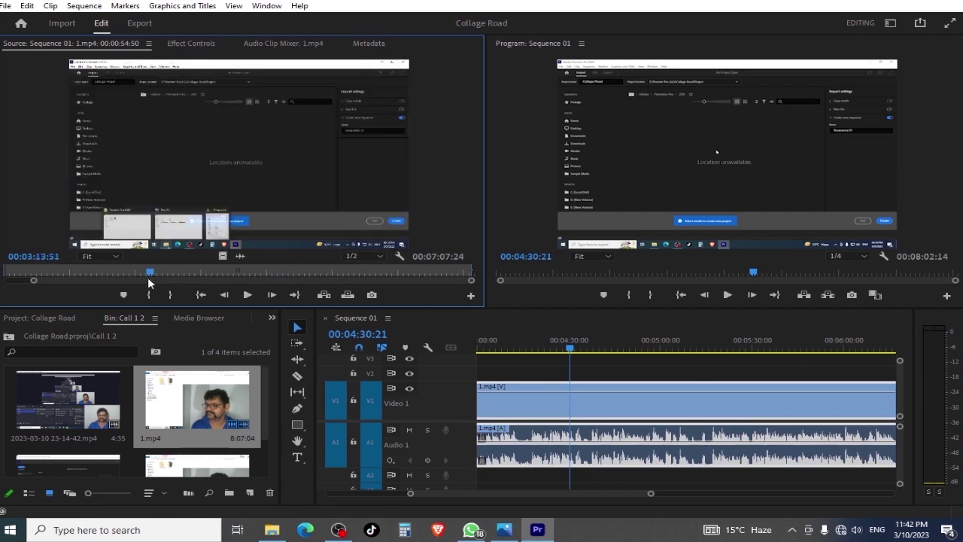
{"action": "left_click", "coordinate": [255, 273]}
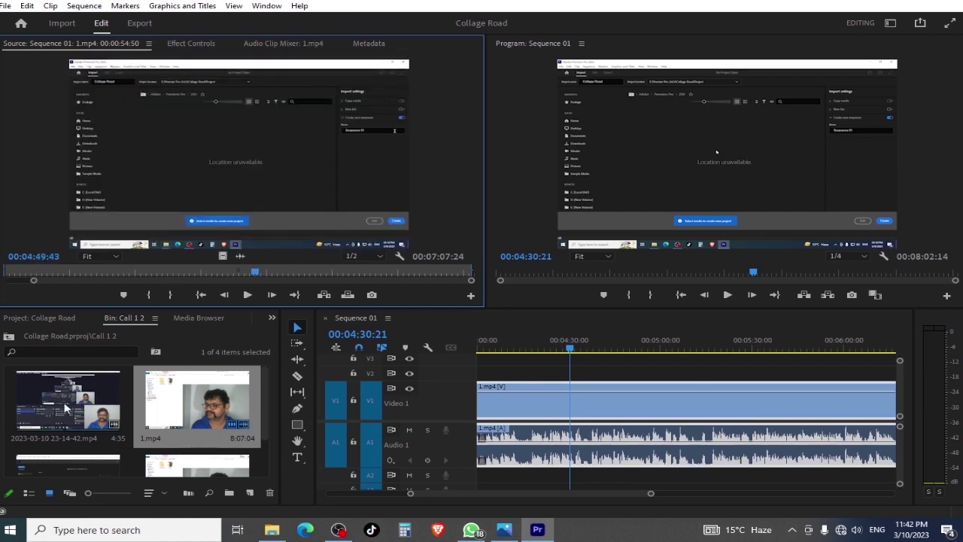
{"action": "left_click", "coordinate": [39, 410]}
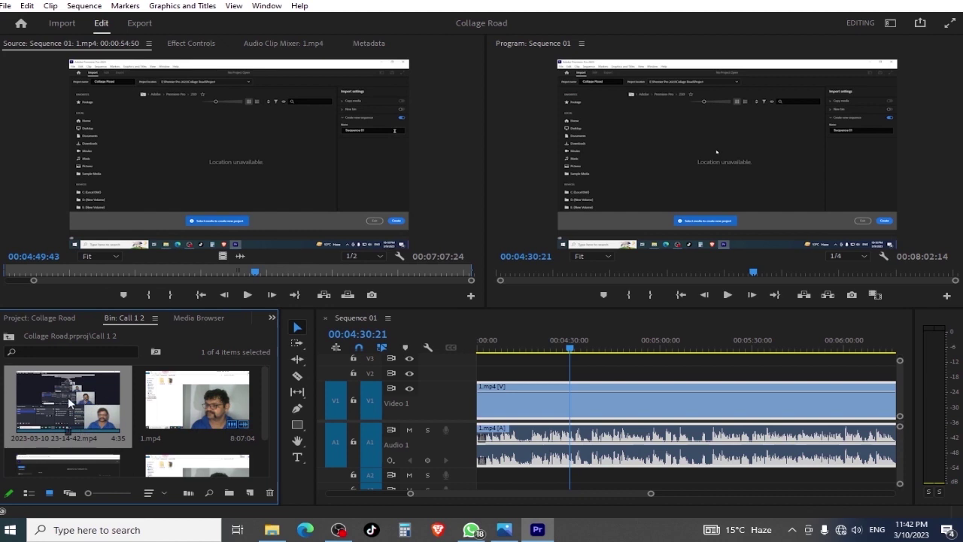
{"action": "double_click", "coordinate": [68, 403]}
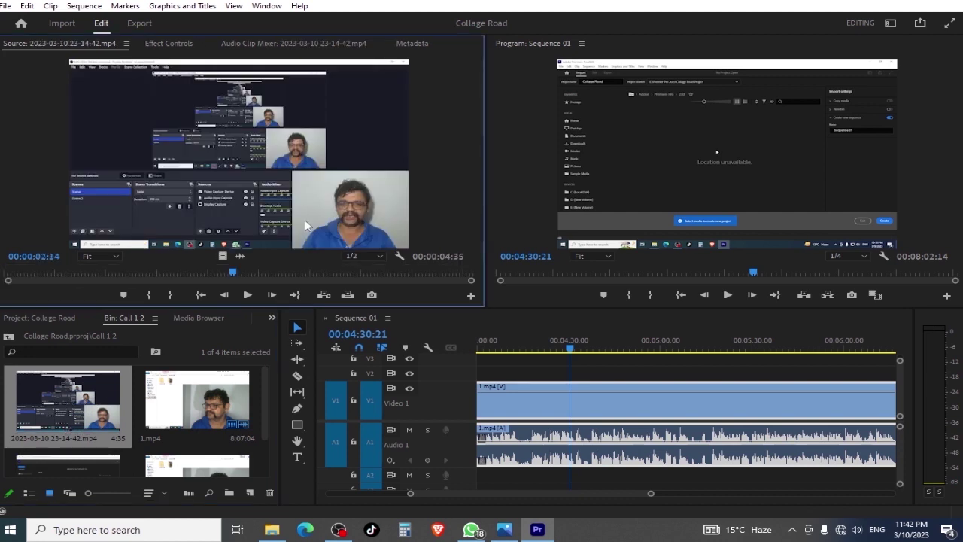
{"action": "left_click", "coordinate": [248, 294]}
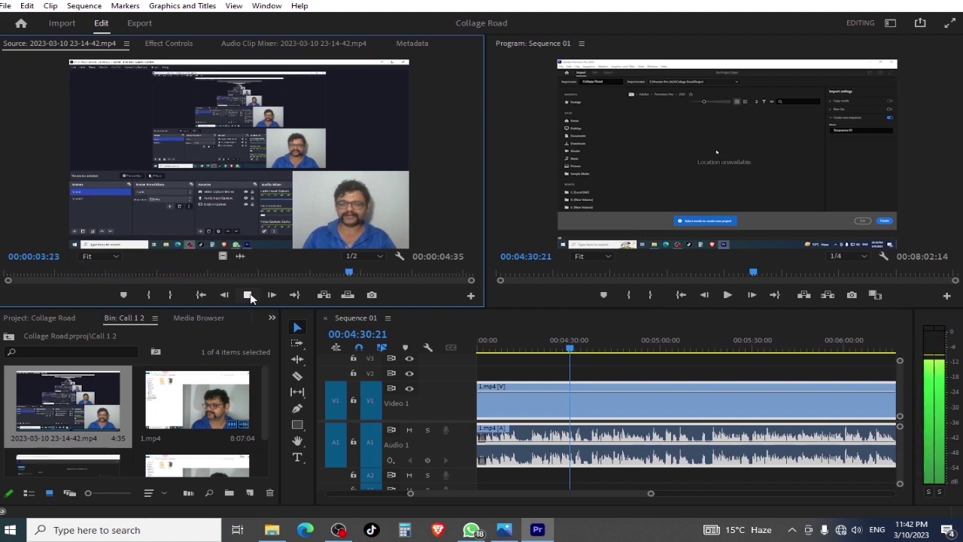
{"action": "left_click", "coordinate": [559, 348]}
{"action": "left_click_drag", "start_coordinate": [558, 348], "coordinate": [525, 349]}
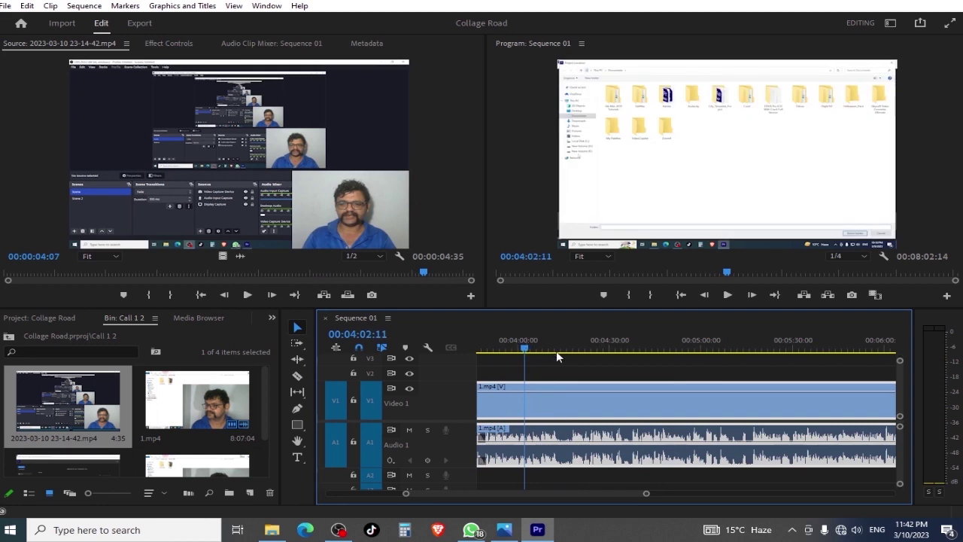
Play from 04:02, scrub past 04:12 and 04:48, and stop at about 05:08
{"action": "key", "text": "space"}
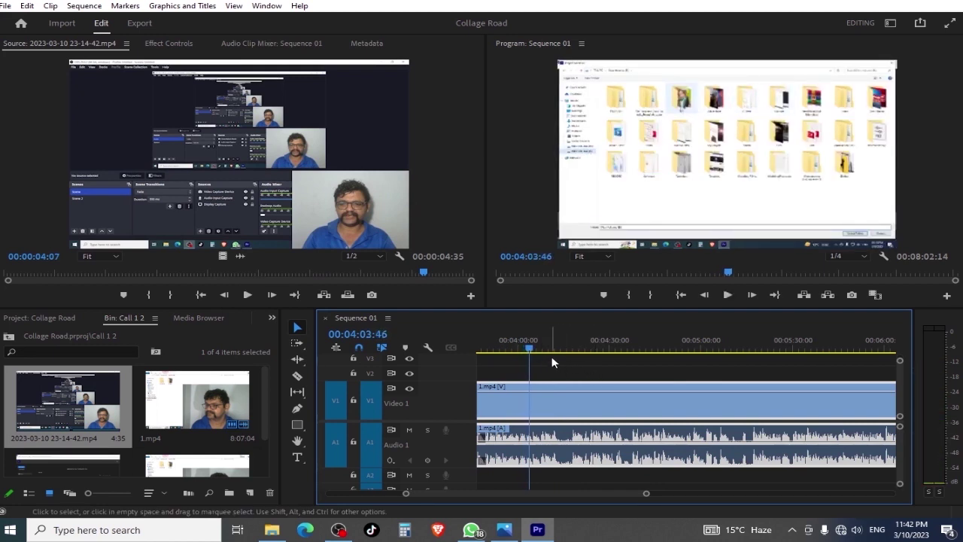
{"action": "left_click_drag", "start_coordinate": [551, 353], "coordinate": [505, 358]}
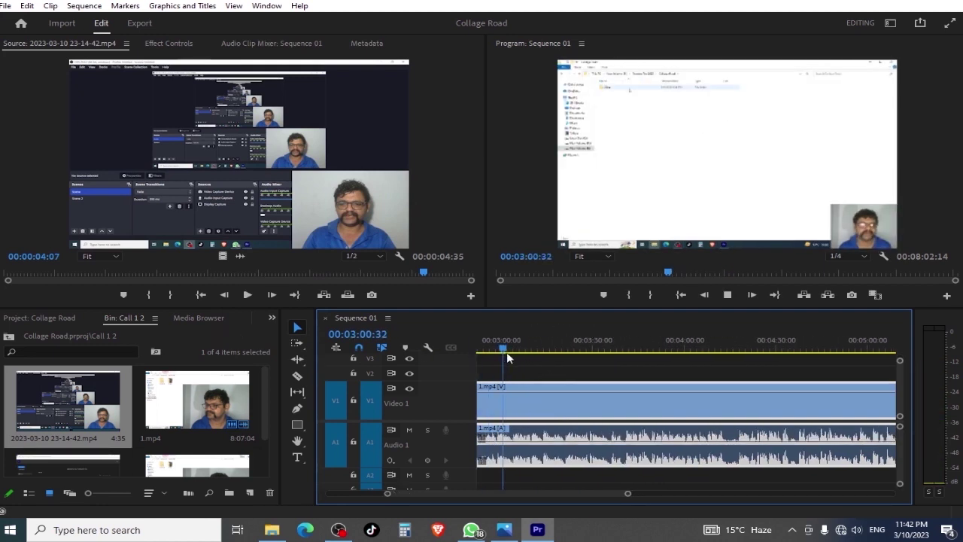
{"action": "left_click", "coordinate": [719, 348]}
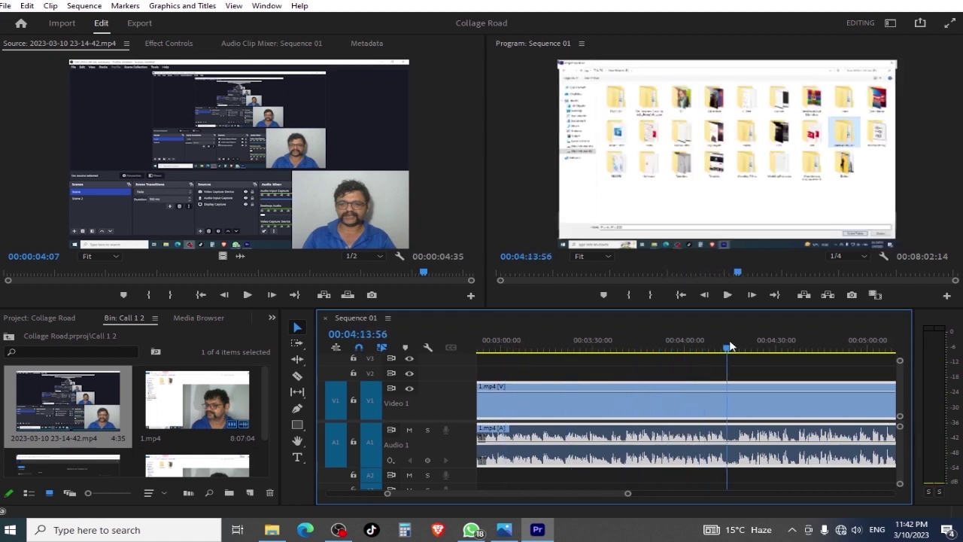
{"action": "left_click_drag", "start_coordinate": [727, 347], "coordinate": [832, 347]}
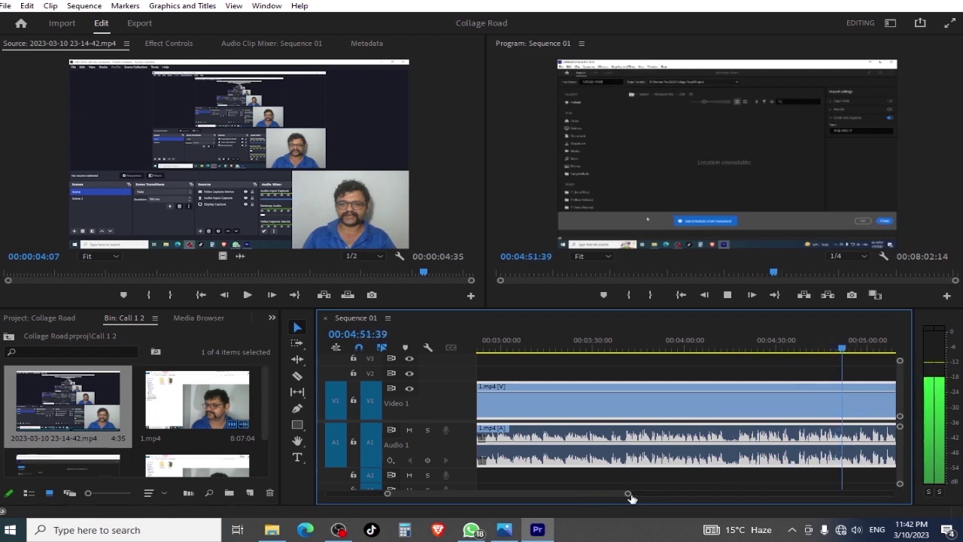
{"action": "left_click_drag", "start_coordinate": [630, 497], "coordinate": [668, 499]}
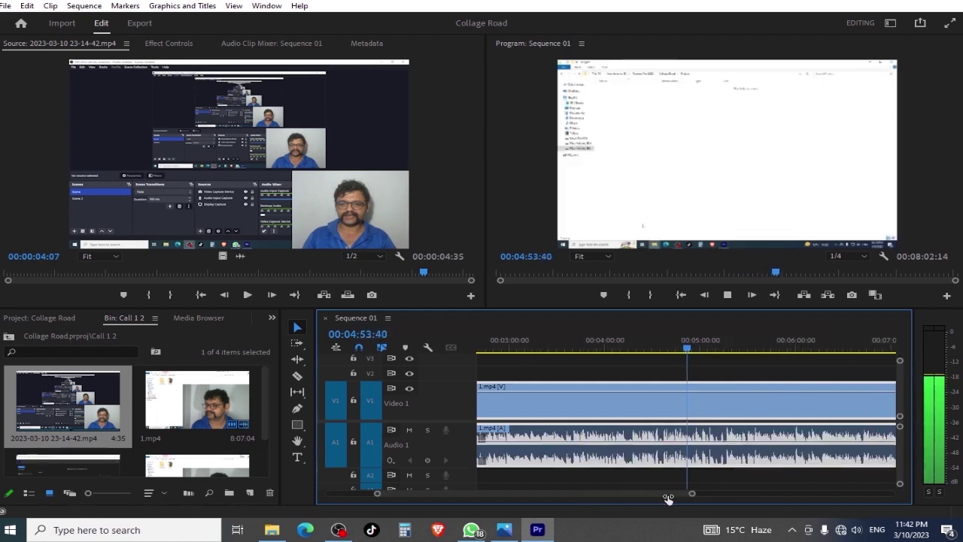
{"action": "left_click_drag", "start_coordinate": [695, 348], "coordinate": [711, 349]}
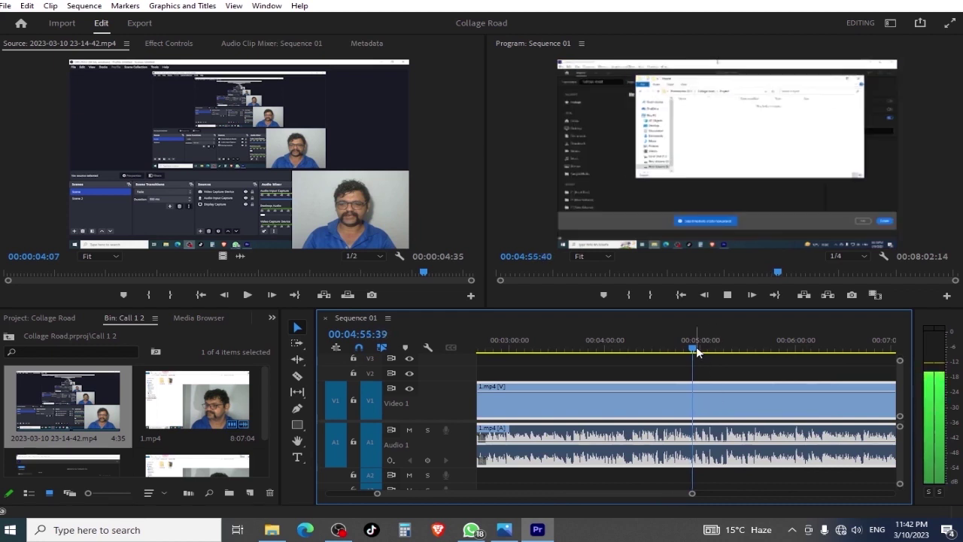
{"action": "key", "text": "space"}
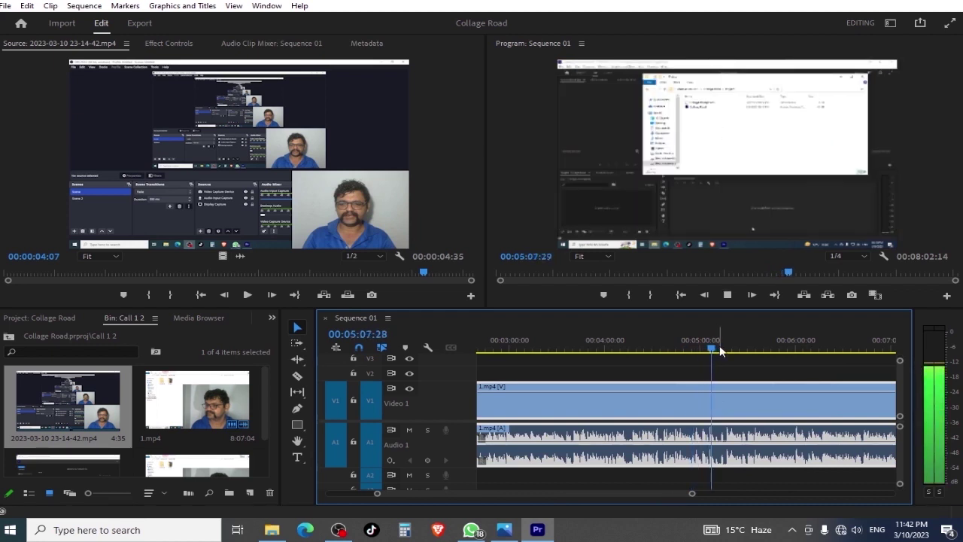
{"action": "key", "text": "space"}
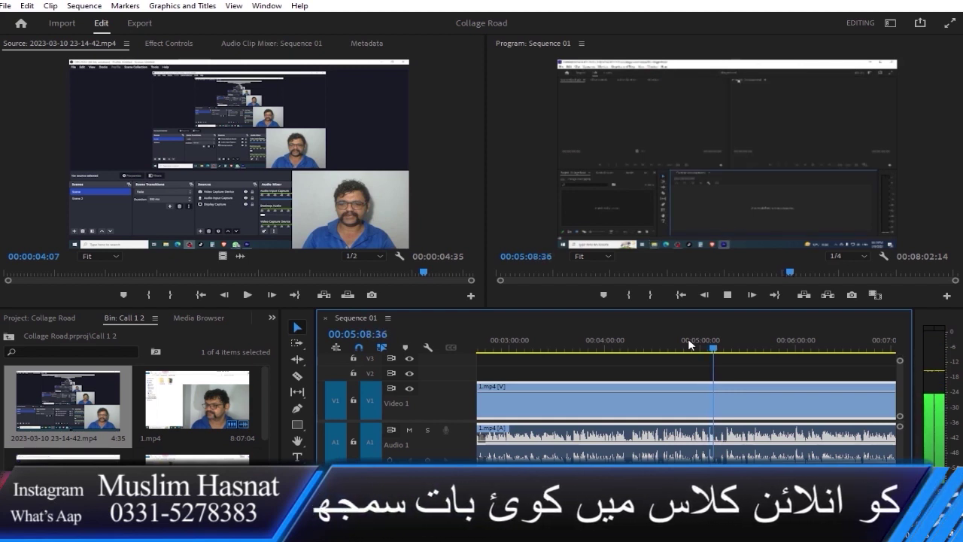
Stop at 05:08:57, split 1.mp4 with Ctrl+K, play briefly, and zoom the timeline in twice
{"action": "key", "text": "space"}
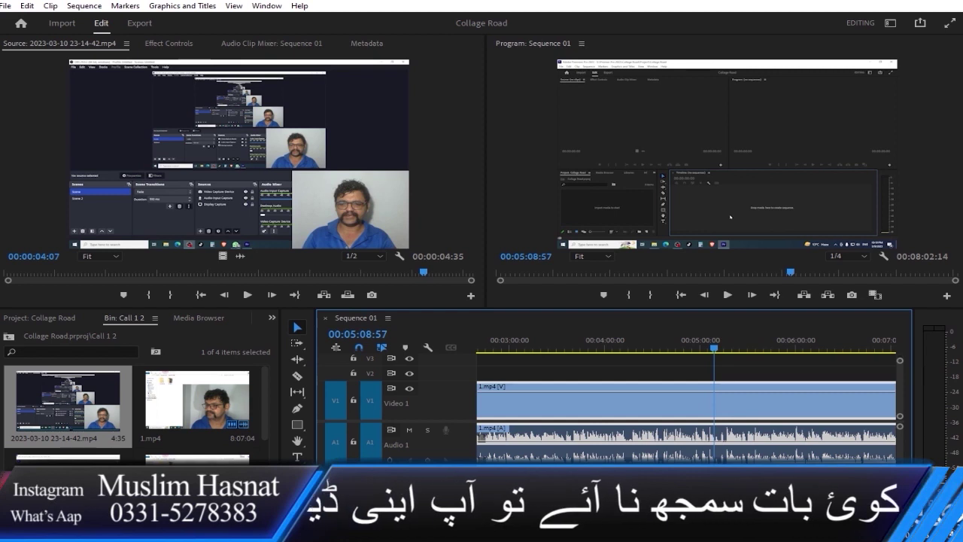
{"action": "key", "text": "ctrl+k"}
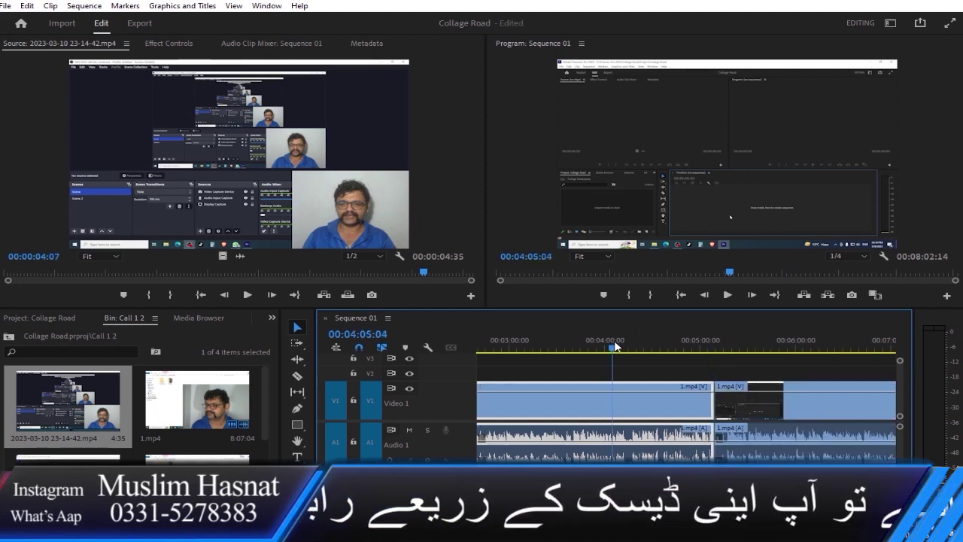
{"action": "key", "text": "space"}
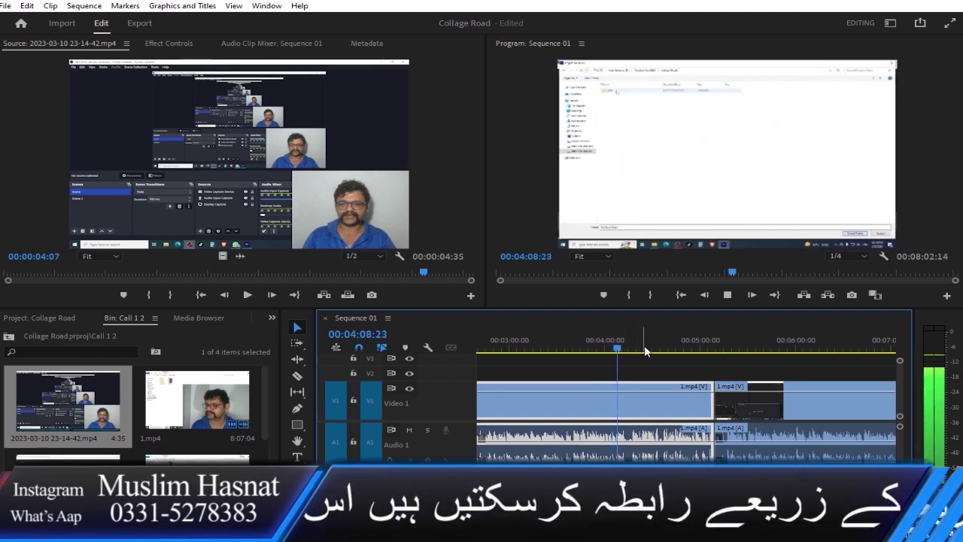
{"action": "key", "text": "space"}
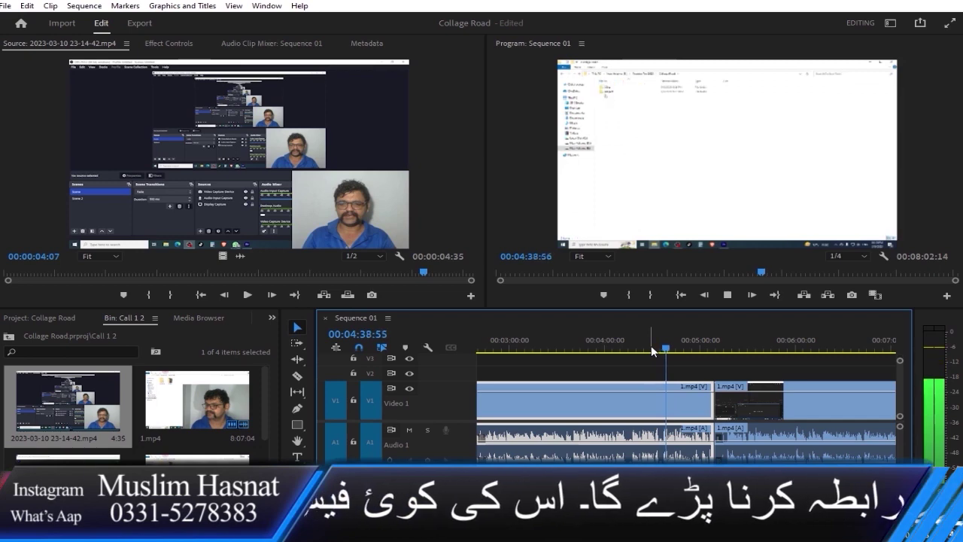
{"action": "key", "text": "equal"}
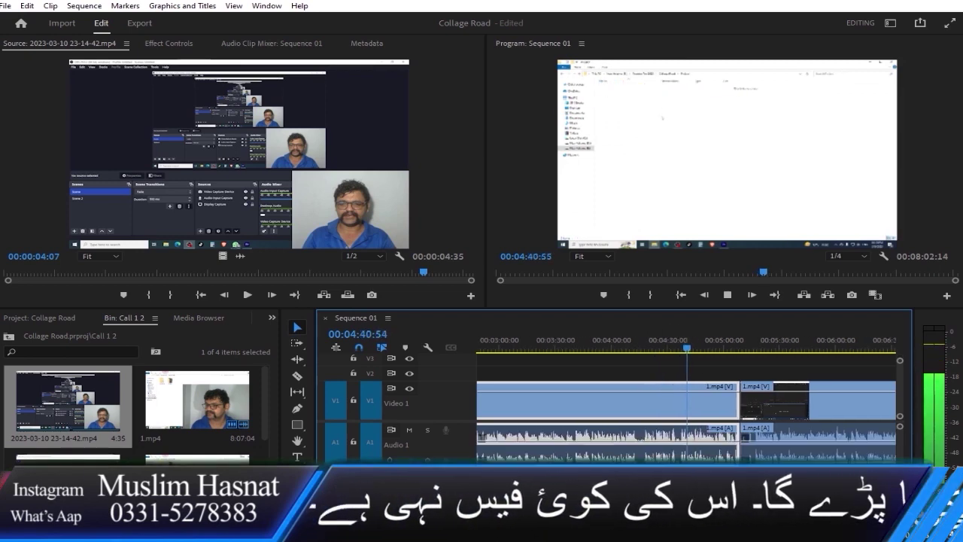
{"action": "key", "text": "equal"}
{"action": "key", "text": "equal"}
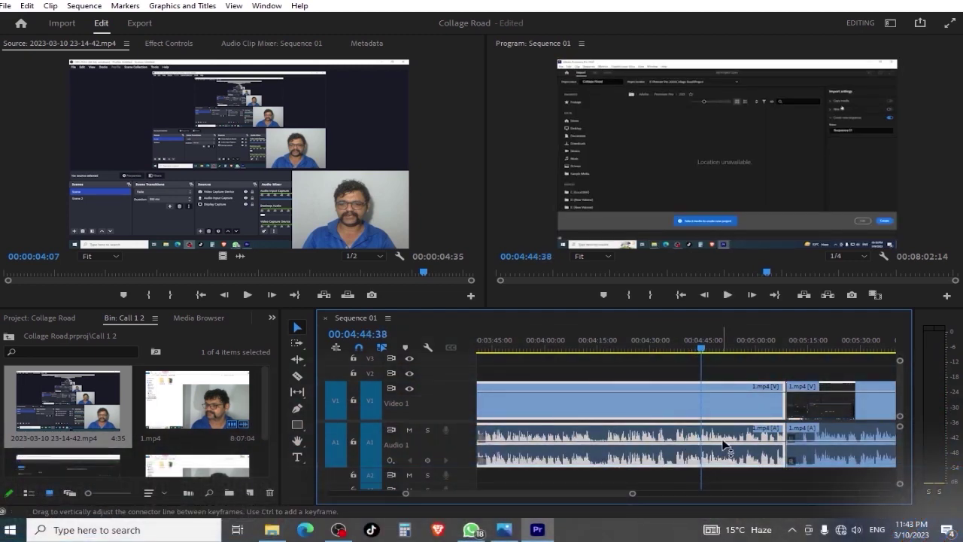
Split the 1.mp4 clip at 04:59:27 and play on from the new cut
{"action": "left_click", "coordinate": [714, 349]}
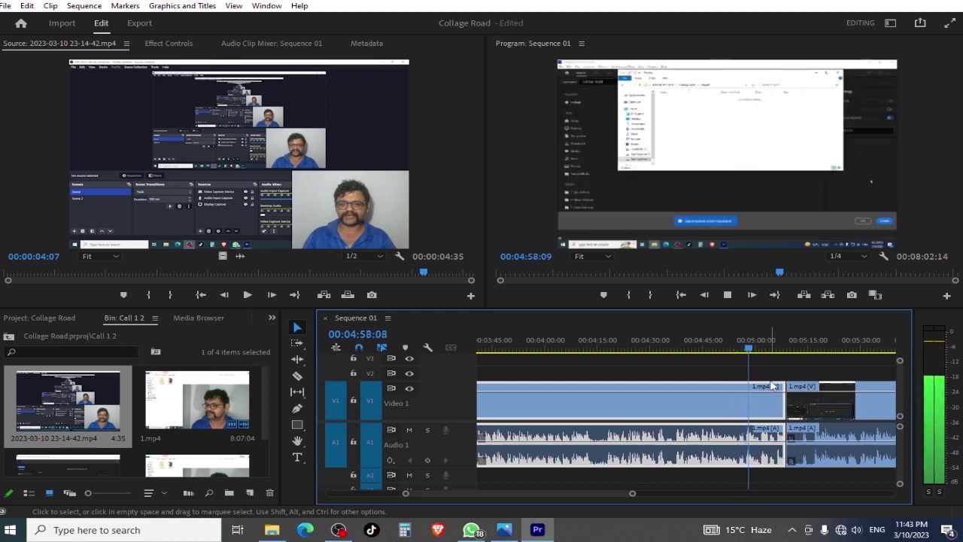
{"action": "key", "text": "space"}
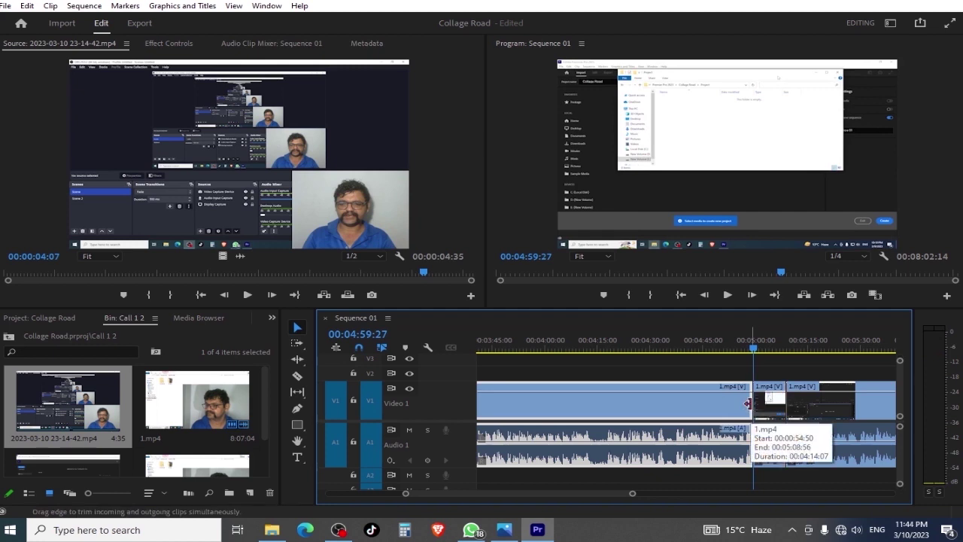
{"action": "key", "text": "ctrl+k"}
{"action": "key", "text": "space"}
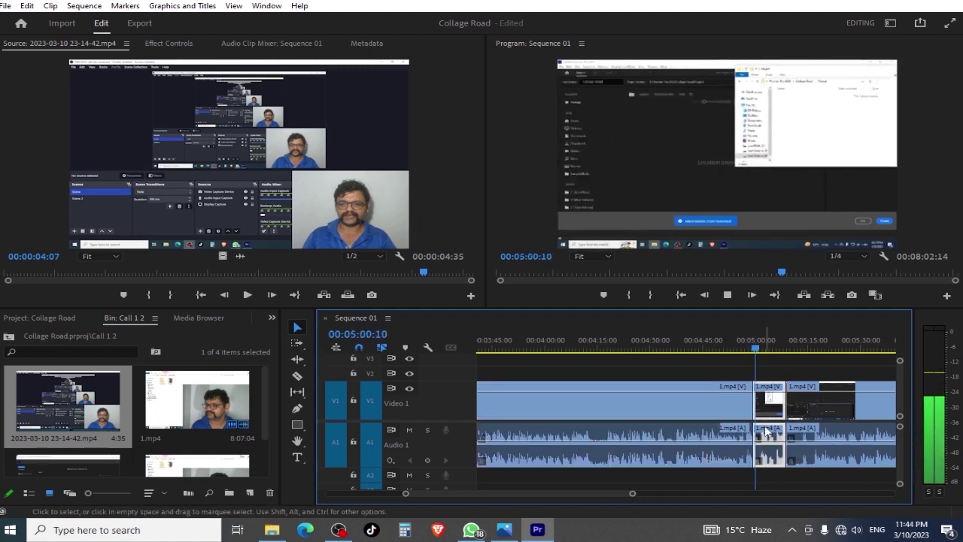
{"action": "key", "text": "space"}
Trim the short segment's start later, extend the first clip to close the gap, and play the join
{"action": "left_click_drag", "start_coordinate": [755, 404], "coordinate": [760, 404]}
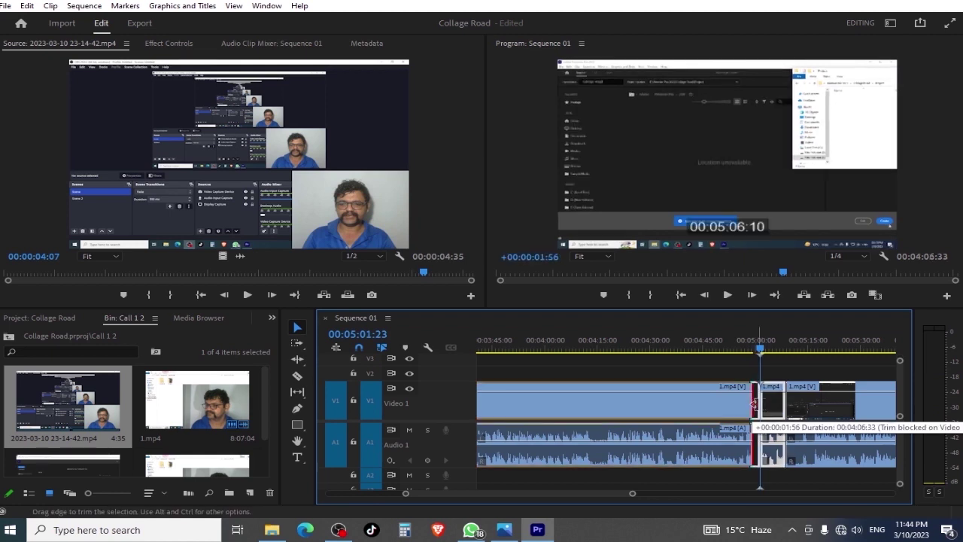
{"action": "left_click_drag", "start_coordinate": [632, 493], "coordinate": [570, 494]}
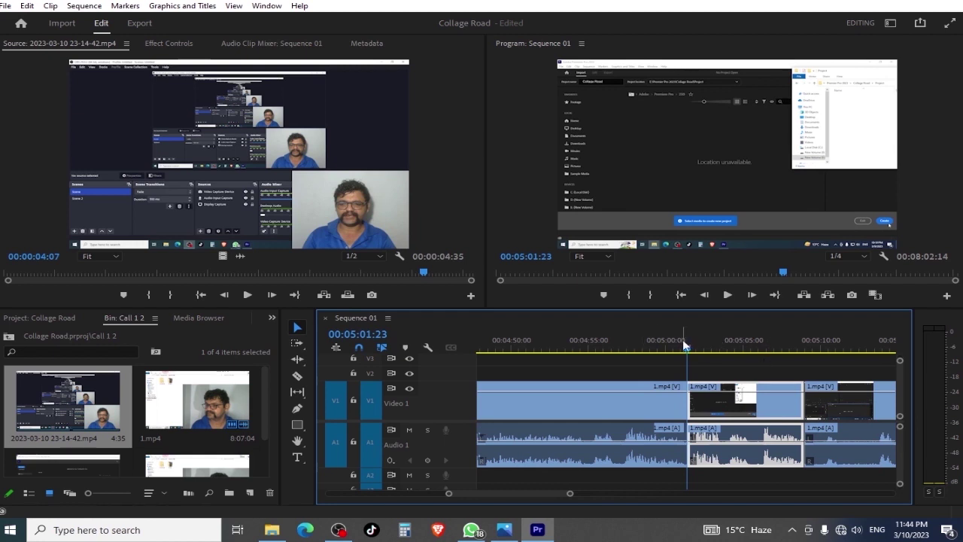
{"action": "key", "text": "space"}
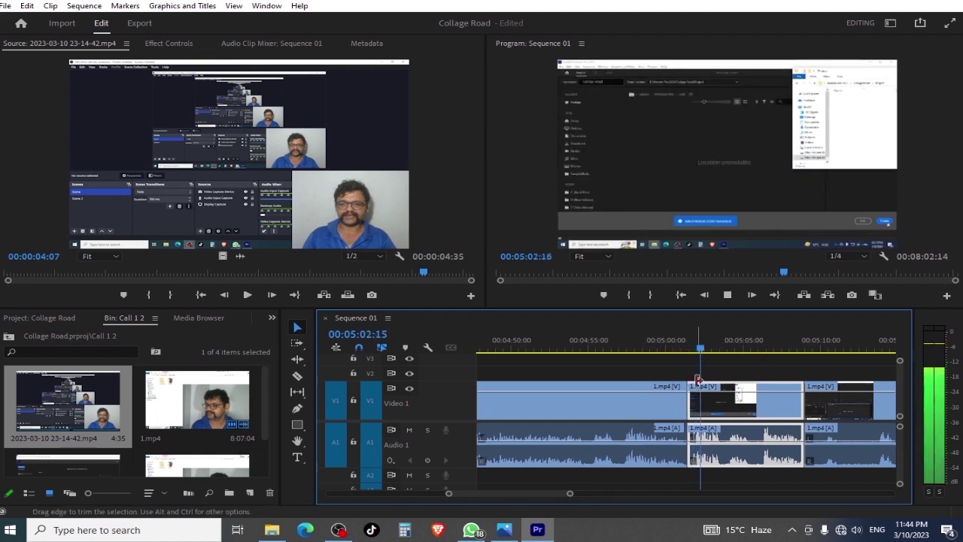
{"action": "key", "text": "space"}
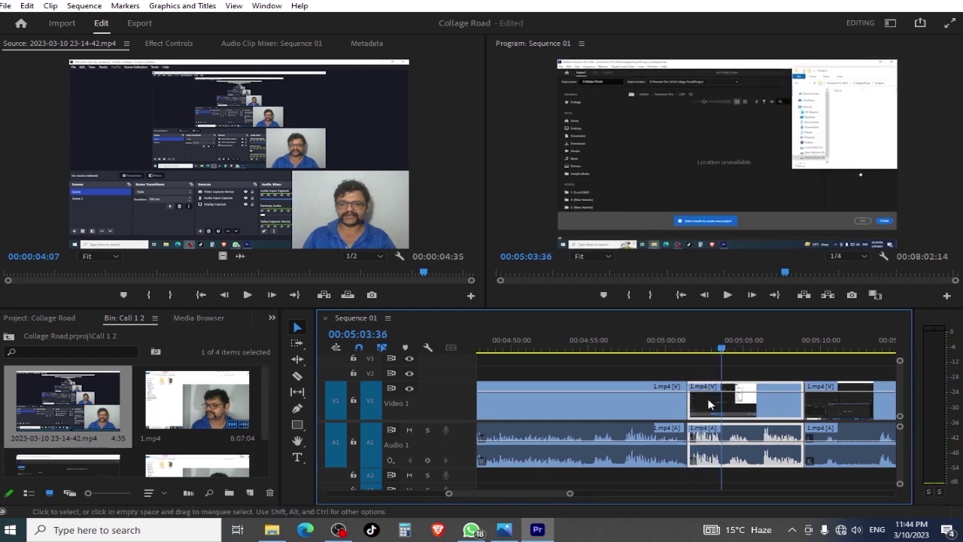
{"action": "left_click_drag", "start_coordinate": [690, 402], "coordinate": [724, 408]}
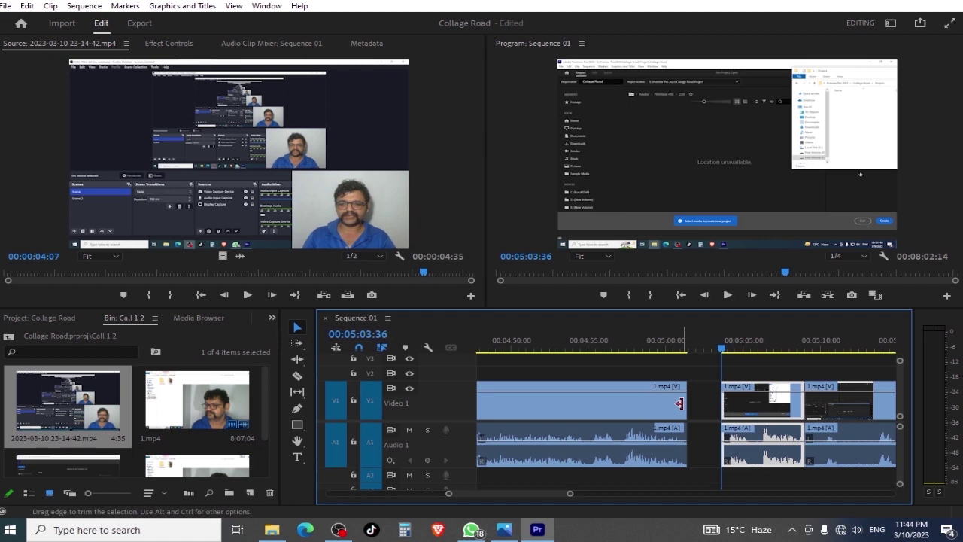
{"action": "left_click_drag", "start_coordinate": [680, 404], "coordinate": [722, 404]}
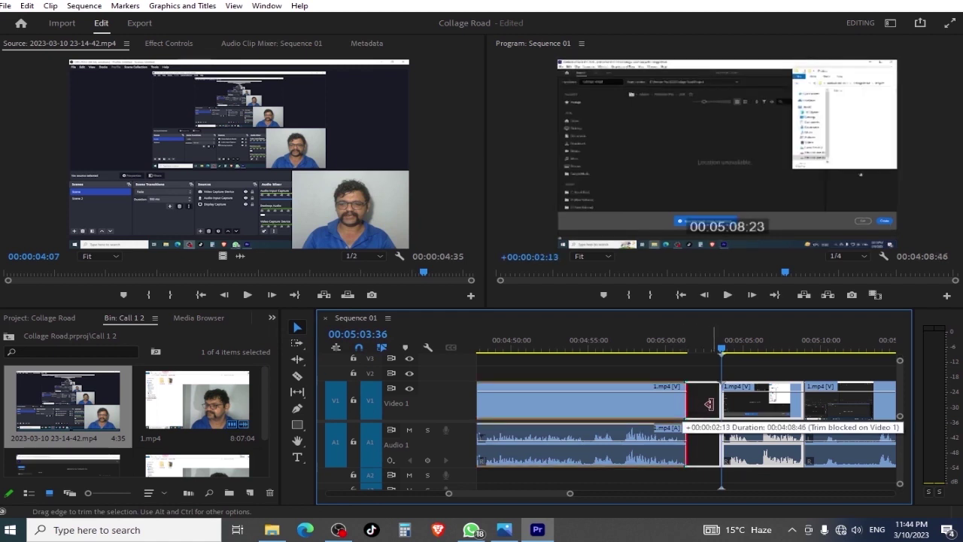
{"action": "key", "text": "space"}
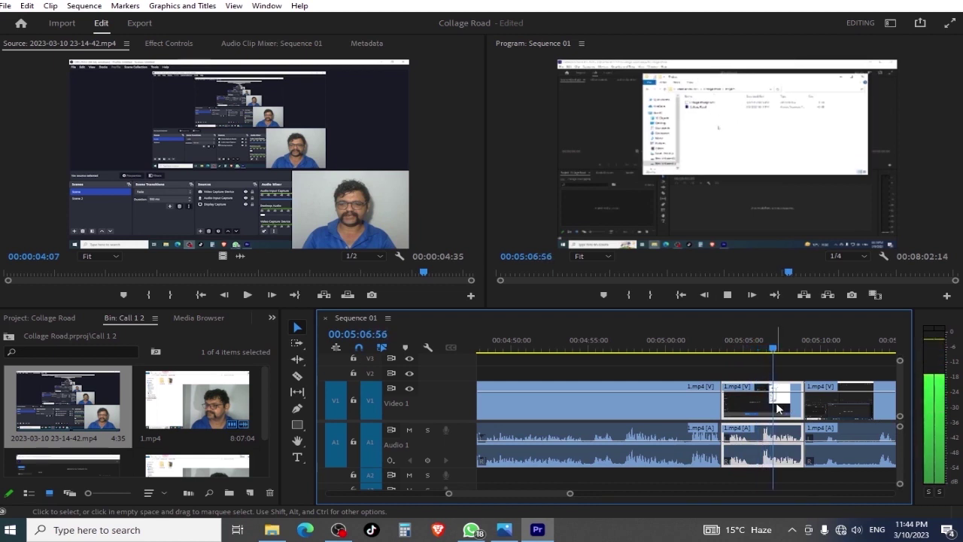
{"action": "key", "text": "space"}
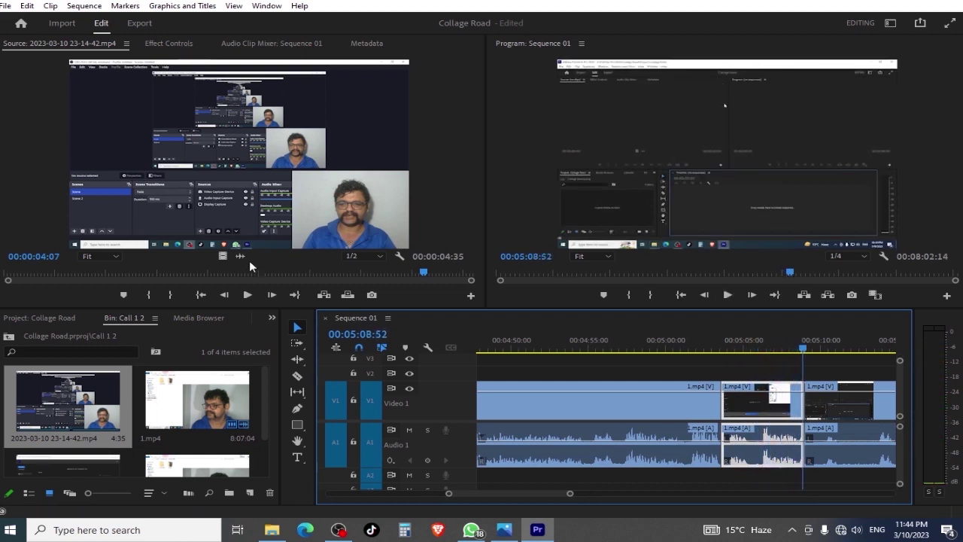
{"action": "left_click", "coordinate": [60, 277]}
{"action": "key", "text": "Left"}
{"action": "key", "text": "Left"}
{"action": "key", "text": "Left"}
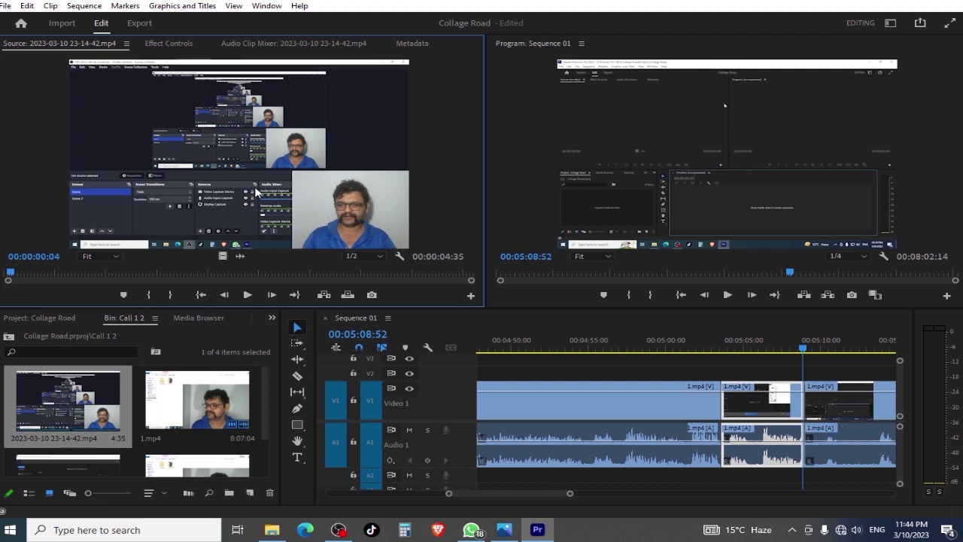
{"action": "key", "text": "space"}
{"action": "key", "text": "space"}
{"action": "left_click", "coordinate": [120, 273]}
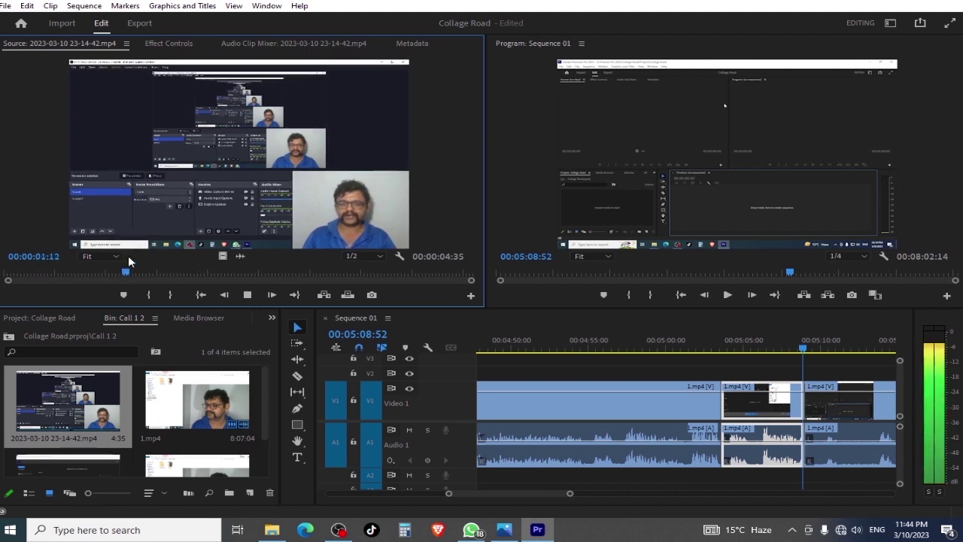
{"action": "mouse_move", "coordinate": [107, 270]}
{"action": "left_mouse_down"}
{"action": "mouse_move", "coordinate": [89, 275]}
{"action": "mouse_move", "coordinate": [108, 274]}
{"action": "left_mouse_up"}
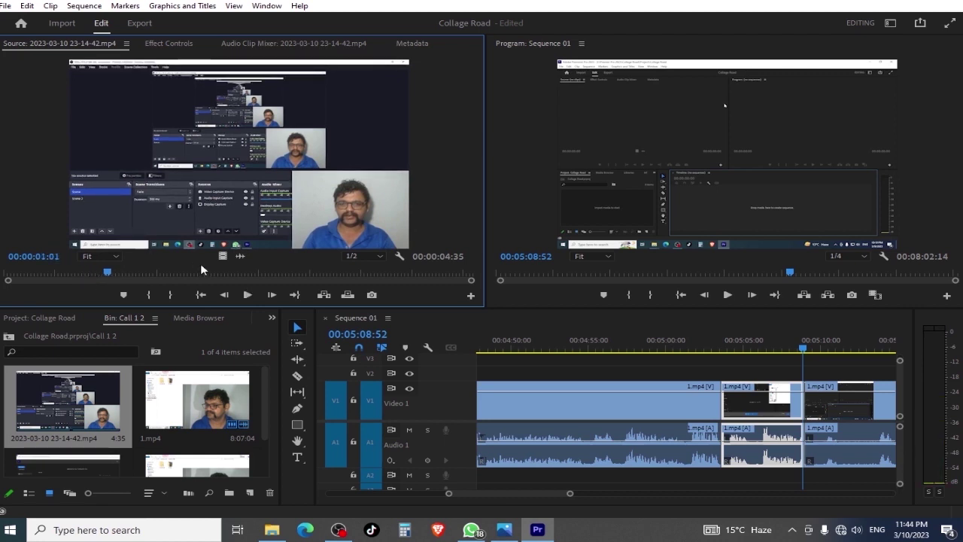
{"action": "key", "text": "i"}
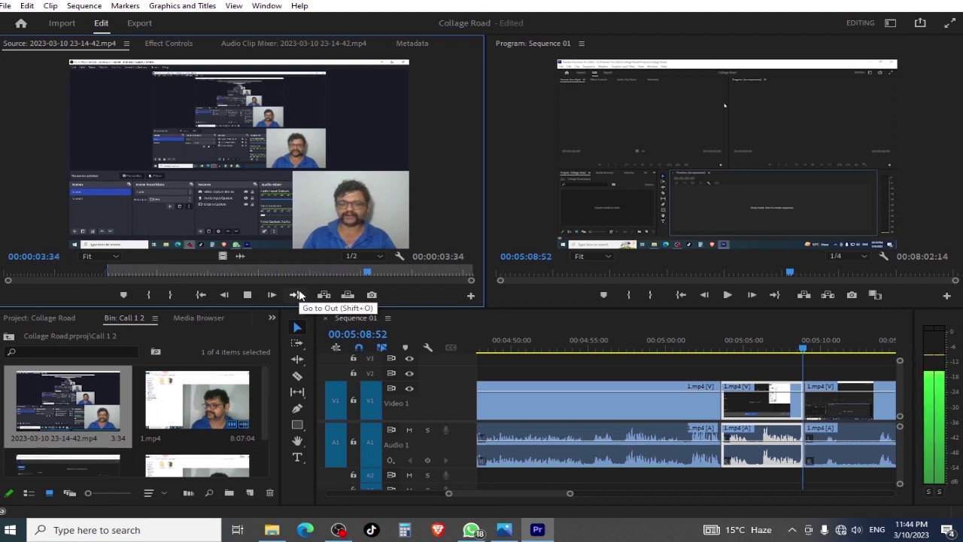
Play to the end frame and mark the out point, giving a 00:00:03:03 duration
{"action": "key", "text": "space"}
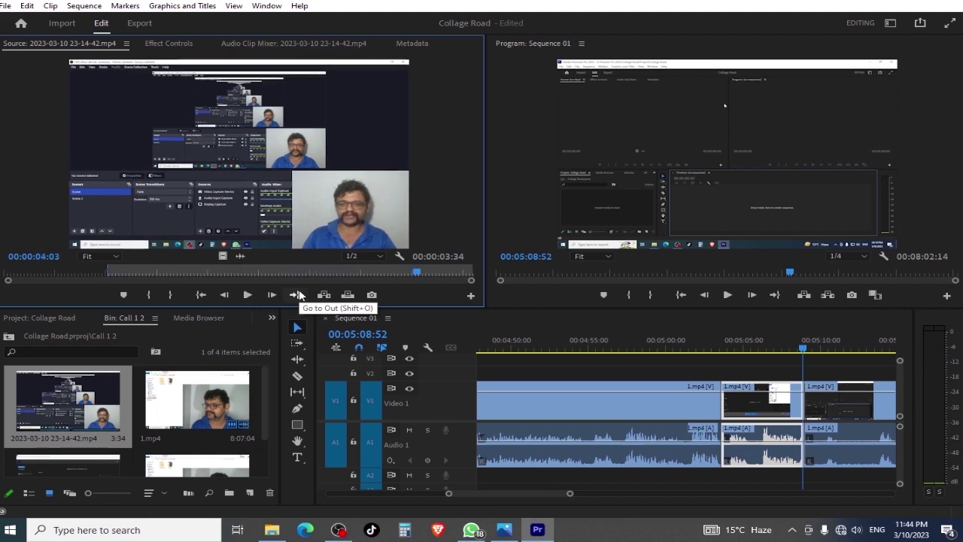
{"action": "key", "text": "o"}
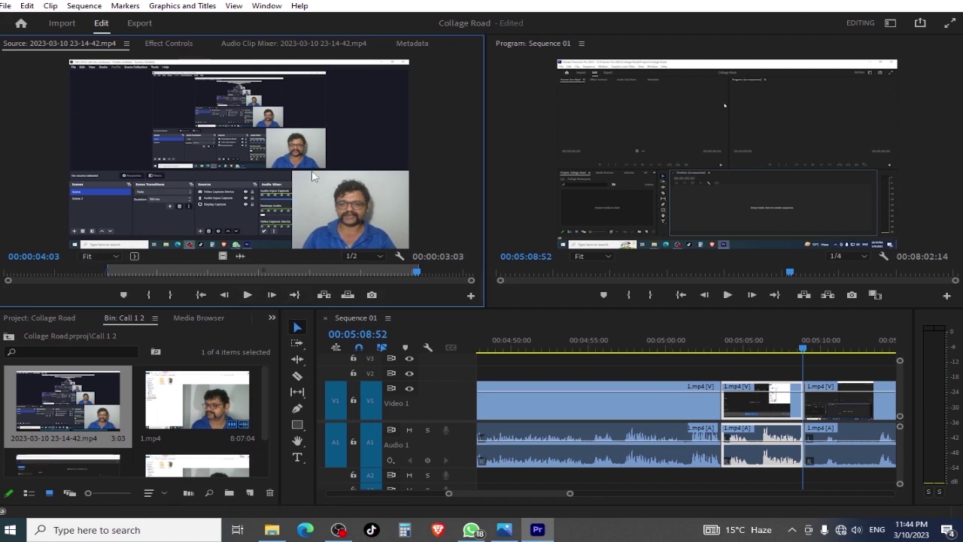
{"action": "left_click", "coordinate": [750, 344]}
Try deleting the middle clip's audio segment on Audio 1, then undo the deletion
{"action": "right_click", "coordinate": [751, 413]}
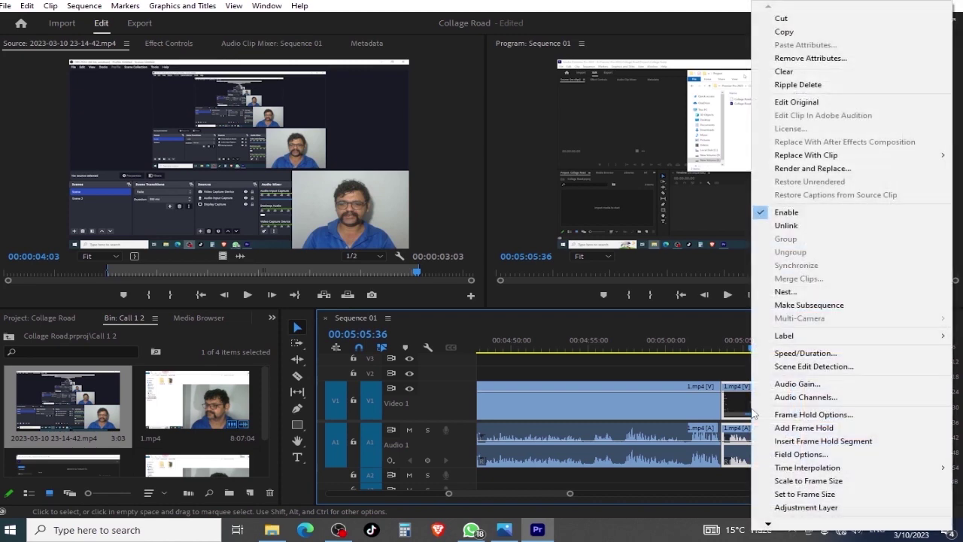
{"action": "left_click", "coordinate": [382, 348]}
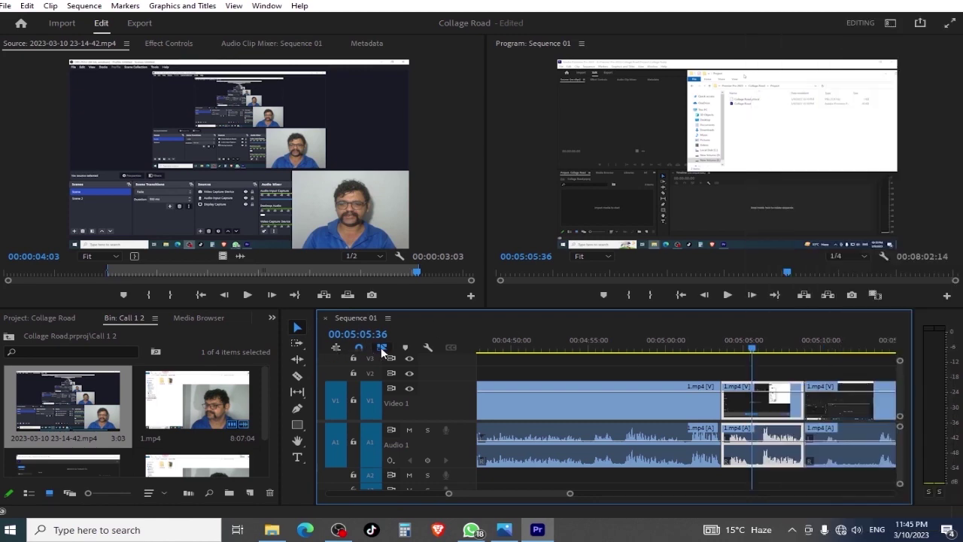
{"action": "left_click", "coordinate": [770, 465]}
{"action": "key", "text": "Delete"}
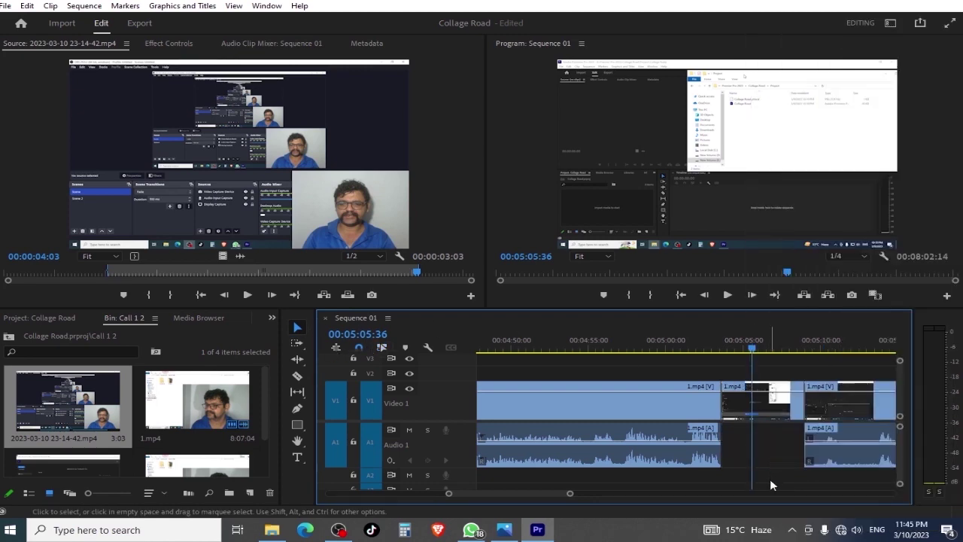
{"action": "key", "text": "ctrl+z"}
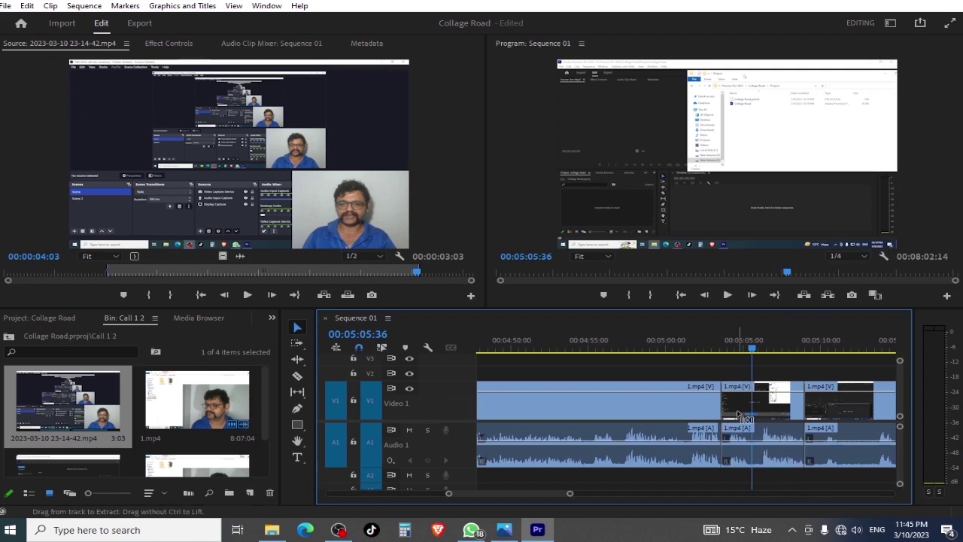
Unlink the middle 1.mp4 clip near 05:05 and delete its audio from Audio 1
{"action": "left_click", "coordinate": [769, 432]}
{"action": "left_click", "coordinate": [770, 433]}
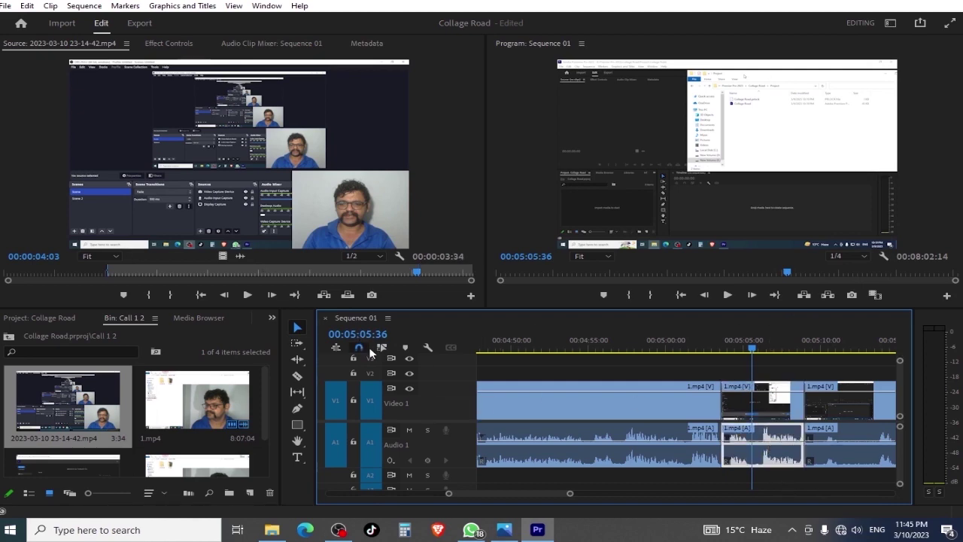
{"action": "right_click", "coordinate": [765, 446]}
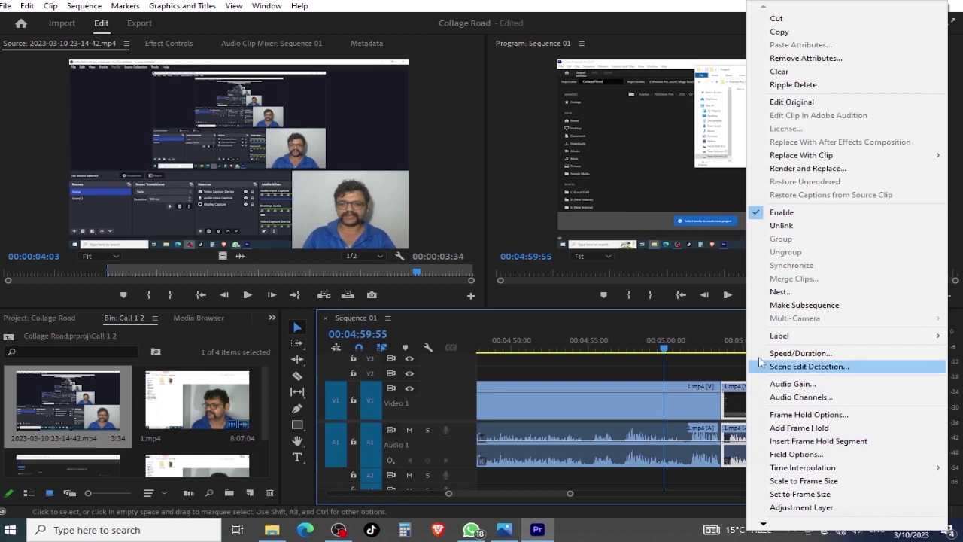
{"action": "left_click", "coordinate": [809, 226]}
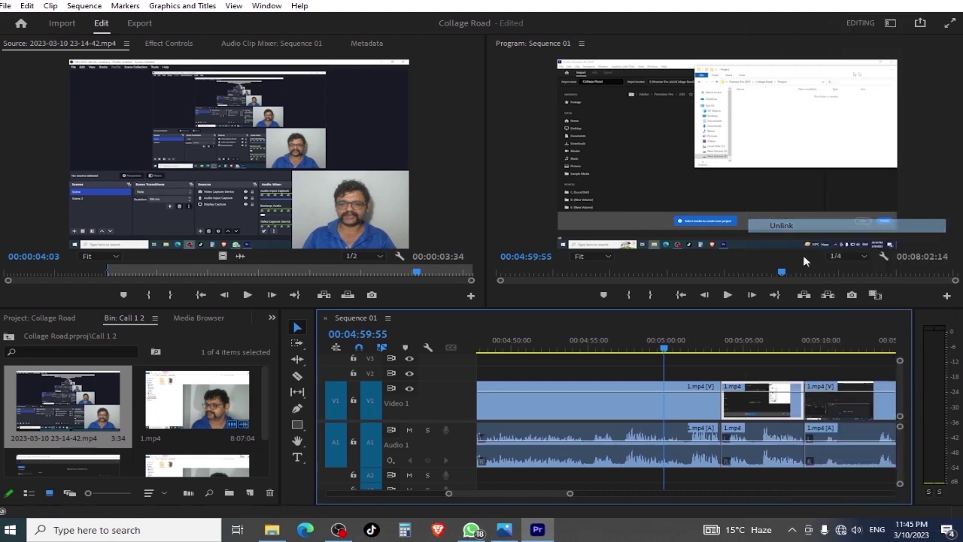
{"action": "left_click", "coordinate": [767, 429]}
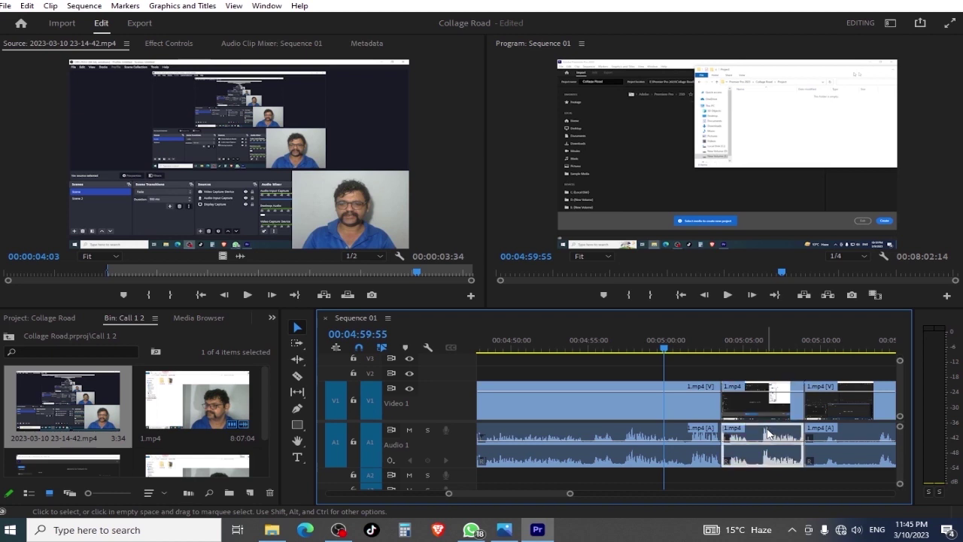
{"action": "key", "text": "Delete"}
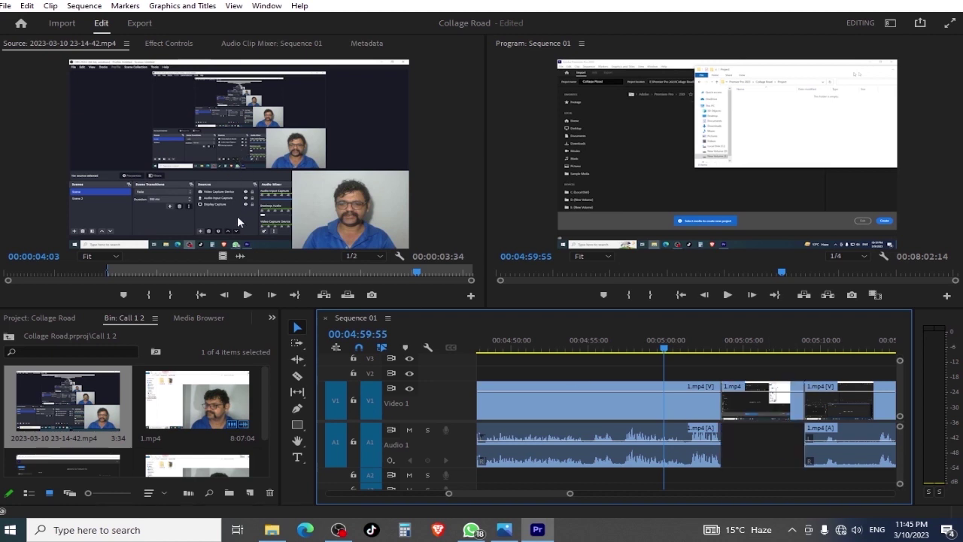
{"action": "left_click_drag", "start_coordinate": [276, 162], "coordinate": [743, 402]}
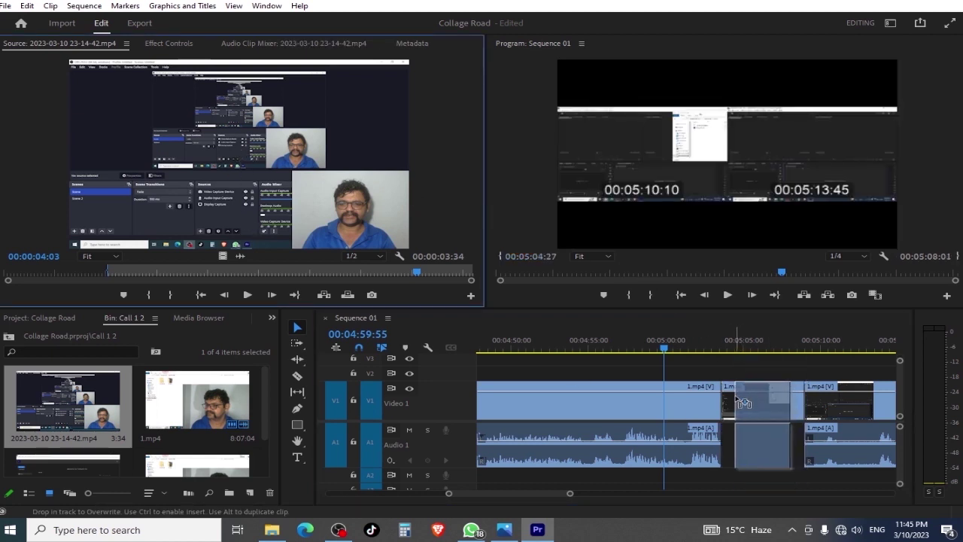
Try placing the marked source clip in the gap, undoing the copy that landed on Video 2
{"action": "left_click_drag", "start_coordinate": [741, 401], "coordinate": [771, 394]}
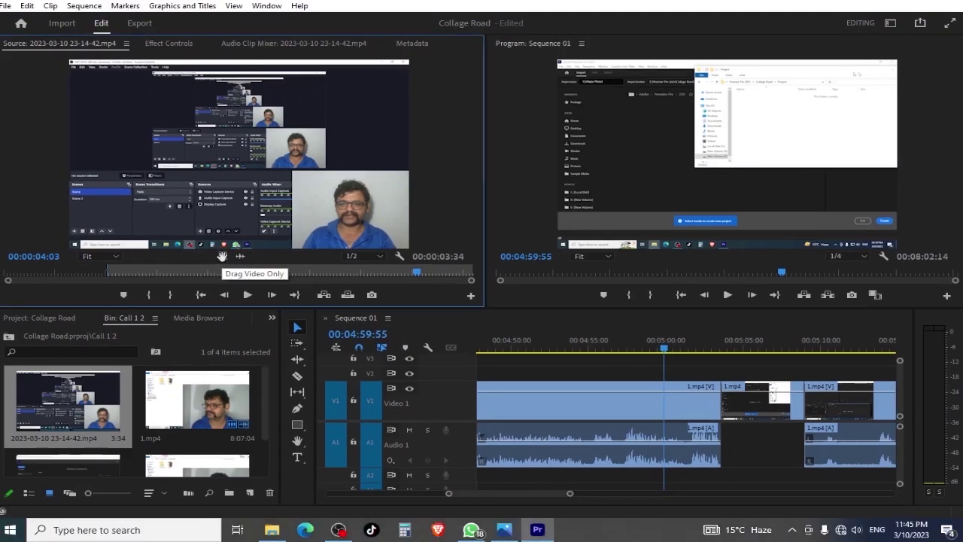
{"action": "left_click_drag", "start_coordinate": [222, 256], "coordinate": [739, 372]}
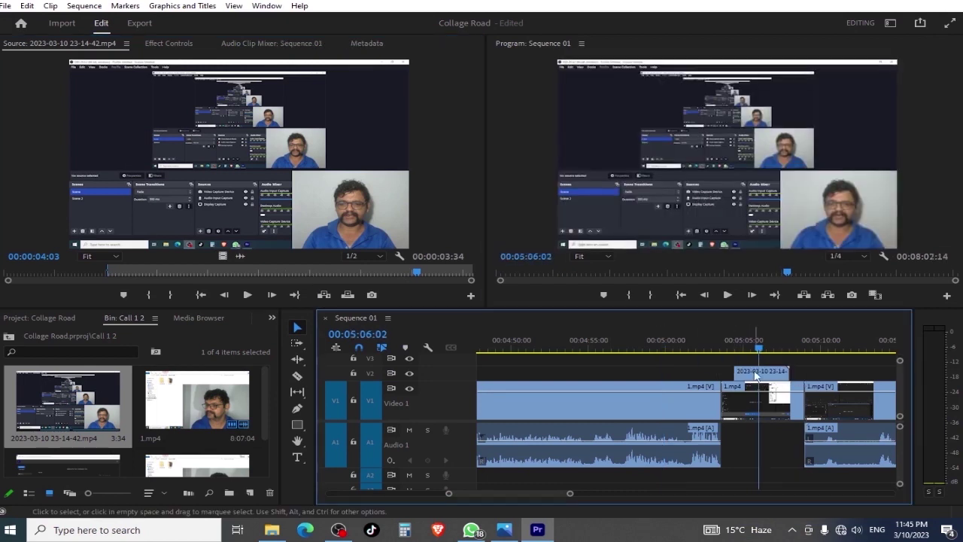
{"action": "key", "text": "ctrl+z"}
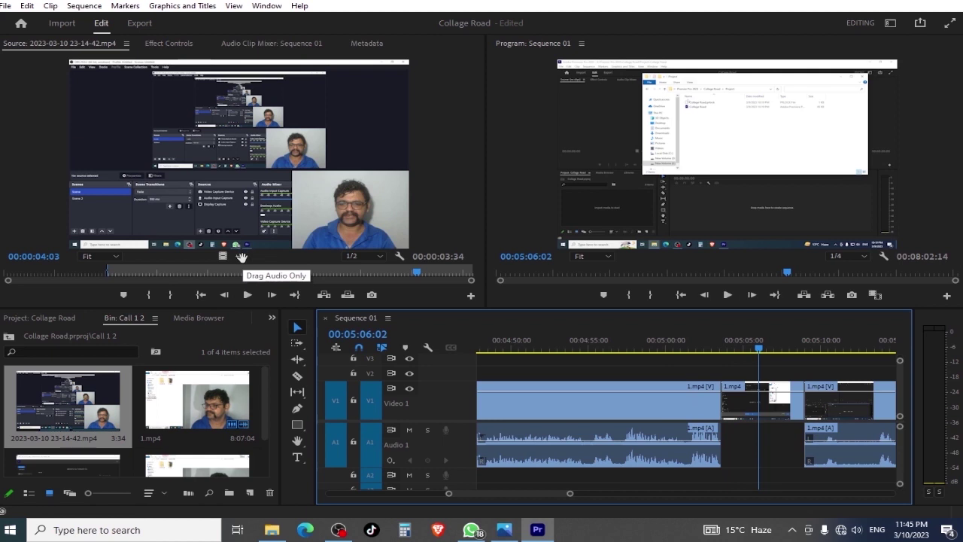
Drop only the webcam clip's audio into the Audio 1 gap near 05:05 and play it back
{"action": "left_click_drag", "start_coordinate": [241, 257], "coordinate": [741, 448]}
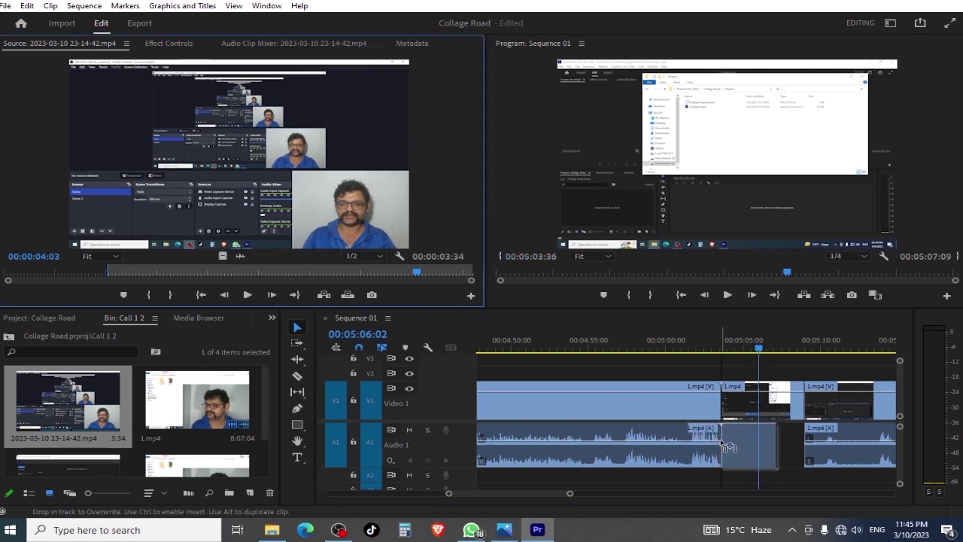
{"action": "left_click_drag", "start_coordinate": [743, 448], "coordinate": [742, 447]}
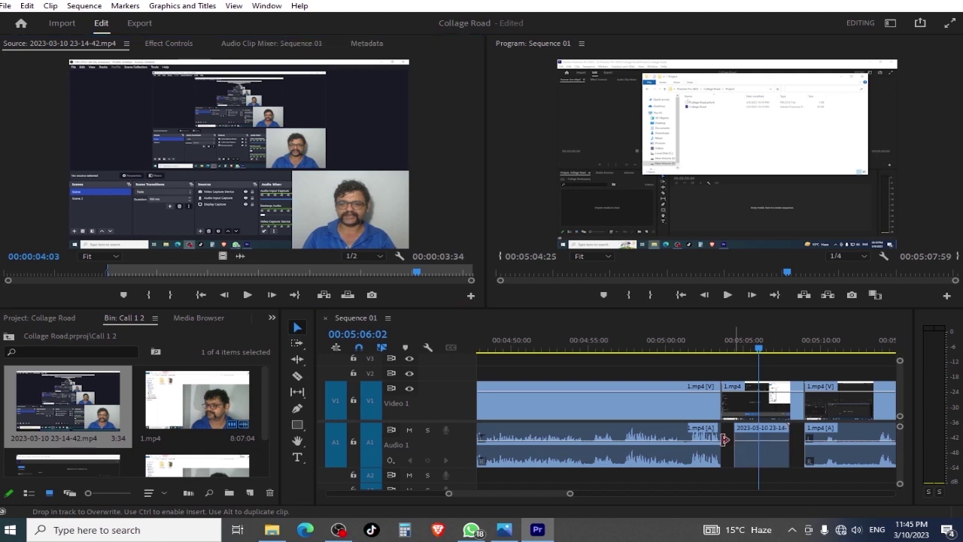
{"action": "left_click", "coordinate": [671, 340]}
{"action": "key", "text": "space"}
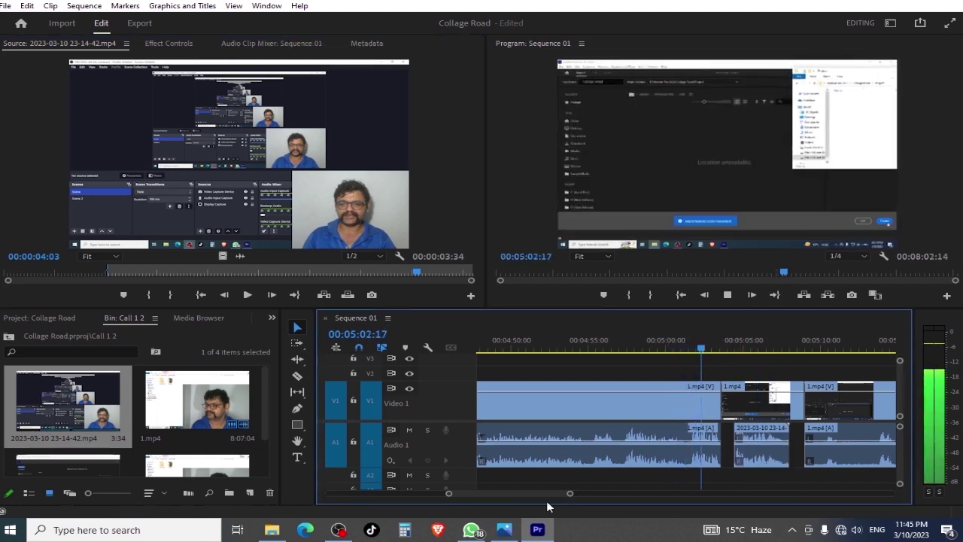
Review the splice and try extending the new audio clip's start earlier, then undo it
{"action": "left_click_drag", "start_coordinate": [569, 493], "coordinate": [544, 493]}
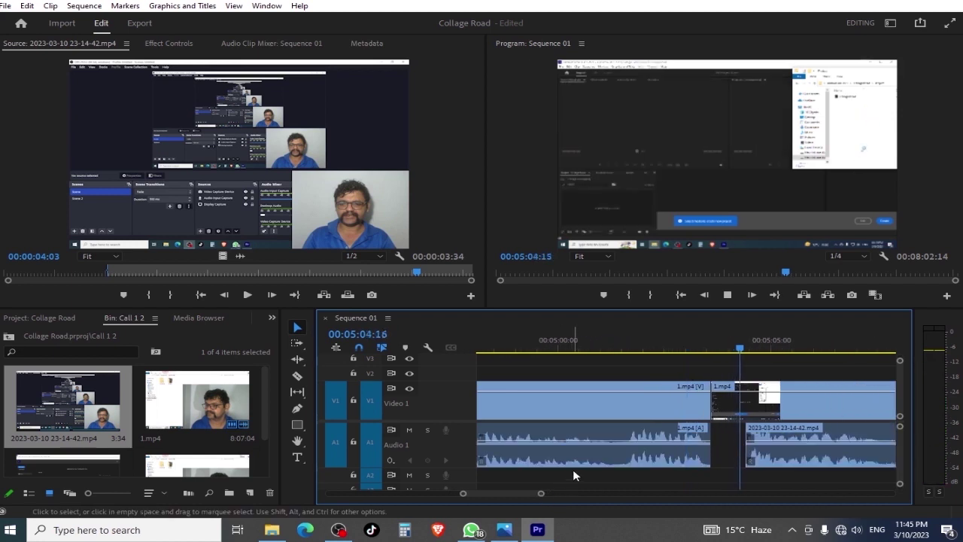
{"action": "key", "text": "space"}
{"action": "left_click_drag", "start_coordinate": [747, 442], "coordinate": [713, 441]}
{"action": "left_click_drag", "start_coordinate": [715, 341], "coordinate": [749, 342]}
{"action": "key", "text": "ctrl+z"}
Trim the second video clip's start later in two passes, playing back the cut each time
{"action": "left_click", "coordinate": [629, 335]}
{"action": "mouse_move", "coordinate": [719, 404]}
{"action": "left_mouse_down"}
{"action": "mouse_move", "coordinate": [736, 404]}
{"action": "mouse_move", "coordinate": [728, 410]}
{"action": "left_mouse_up"}
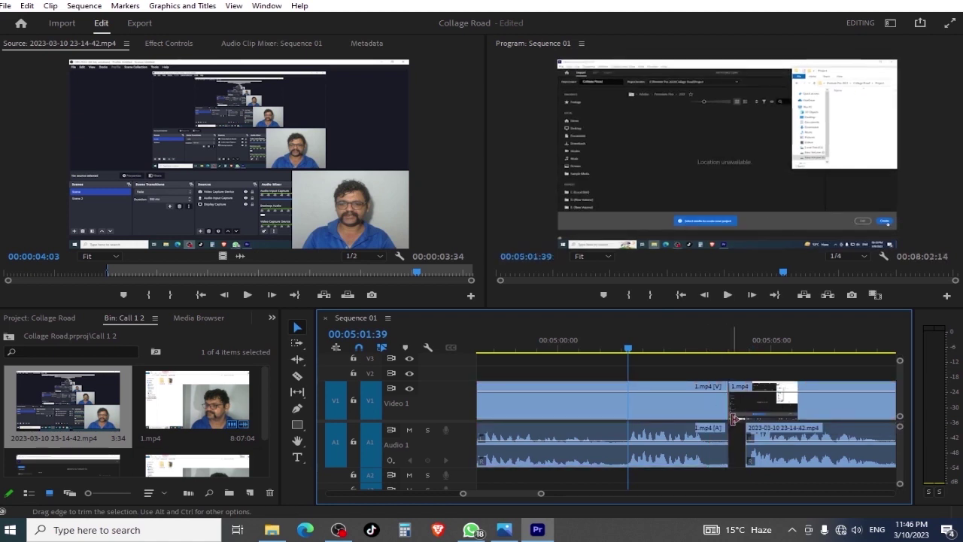
{"action": "key", "text": "space"}
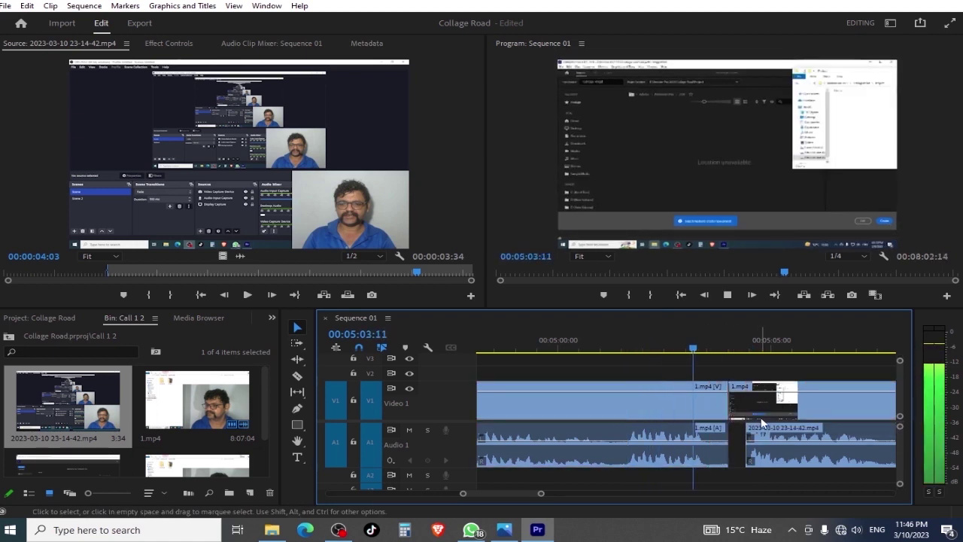
{"action": "key", "text": "space"}
{"action": "left_click_drag", "start_coordinate": [730, 402], "coordinate": [745, 401]}
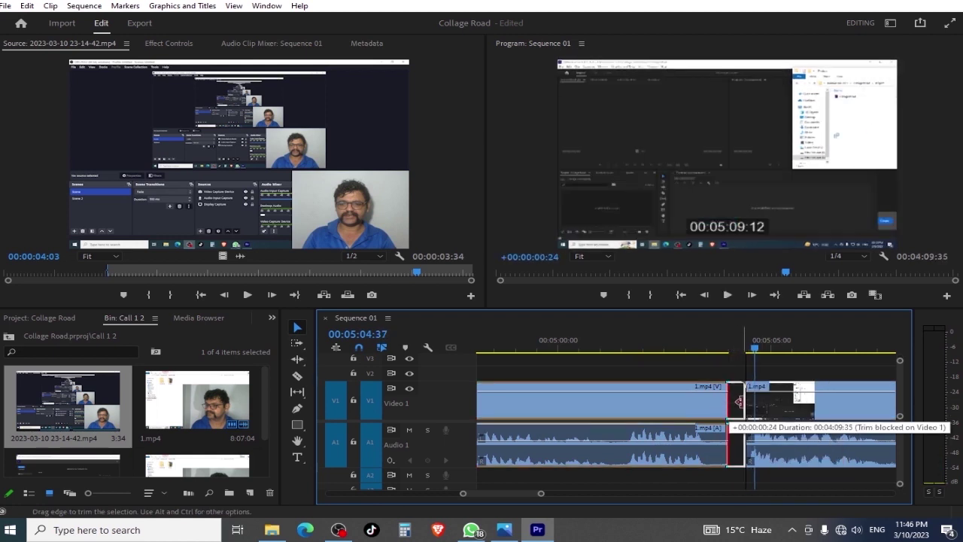
{"action": "left_click", "coordinate": [692, 334]}
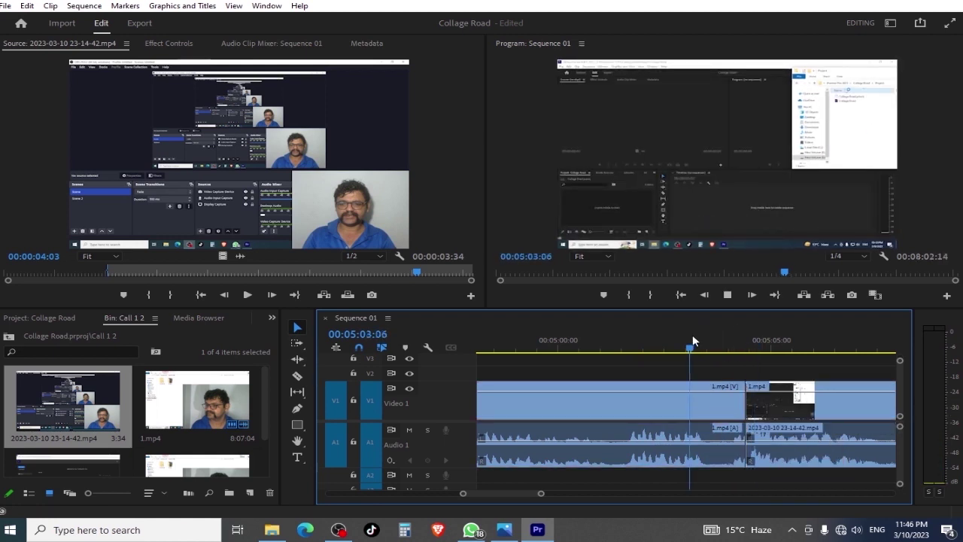
{"action": "key", "text": "space"}
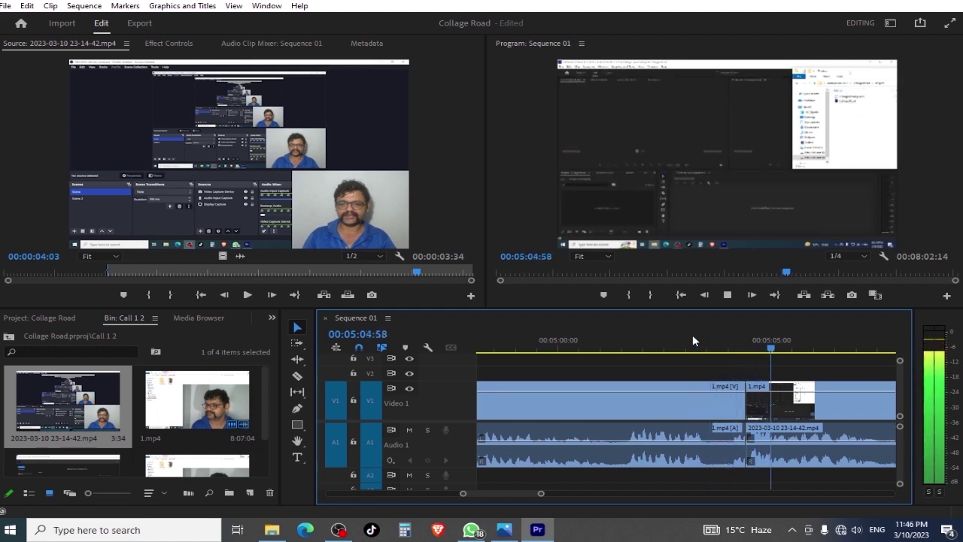
Replay the splice from just before 5:04 and shift the webcam audio about a second later
{"action": "left_click", "coordinate": [698, 339]}
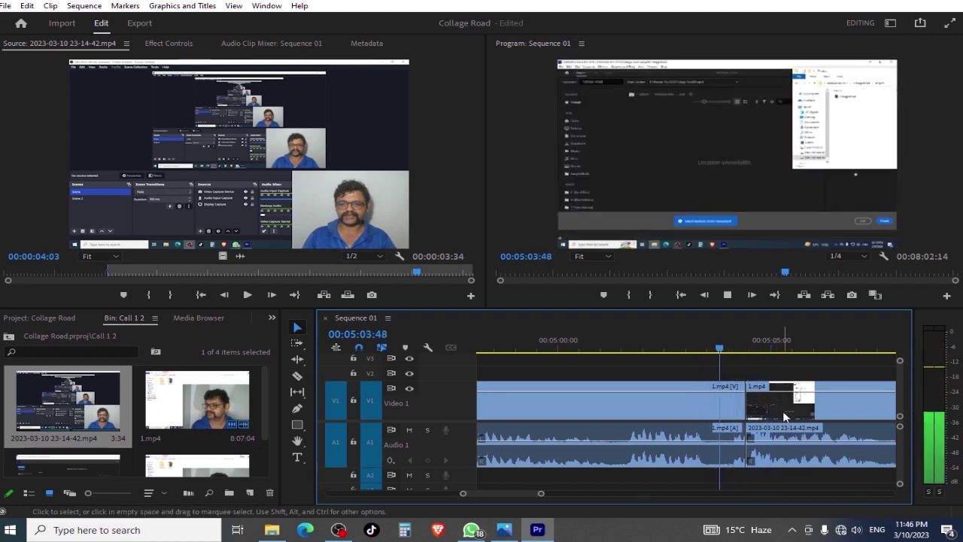
{"action": "key", "text": "space"}
{"action": "mouse_move", "coordinate": [542, 495]}
{"action": "left_mouse_down"}
{"action": "mouse_move", "coordinate": [549, 506]}
{"action": "mouse_move", "coordinate": [542, 496]}
{"action": "left_mouse_up"}
{"action": "left_click_drag", "start_coordinate": [702, 442], "coordinate": [733, 433]}
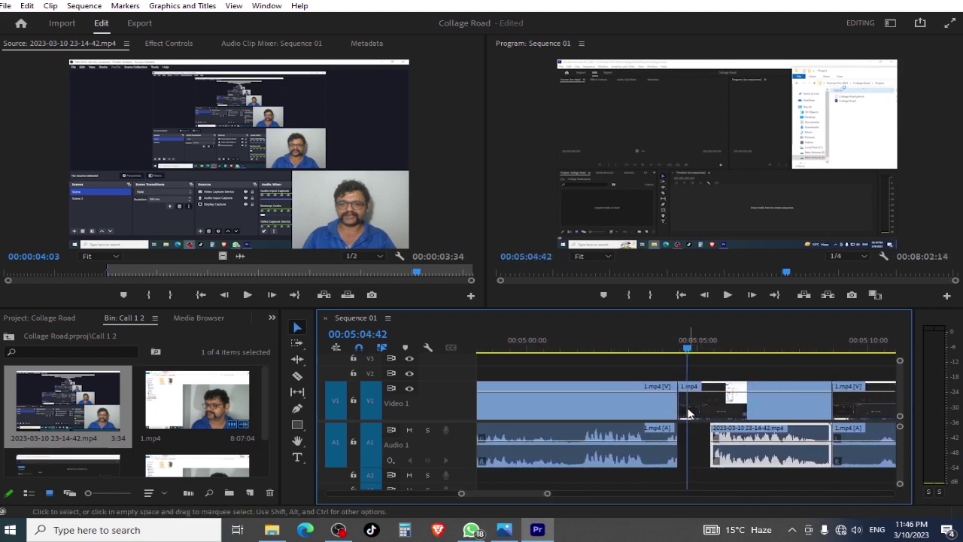
Lift the short 1.mp4 piece to Video 2 and trim the Video 1 1.mp4 clip's end at 5:04:40
{"action": "left_click_drag", "start_coordinate": [688, 412], "coordinate": [756, 372]}
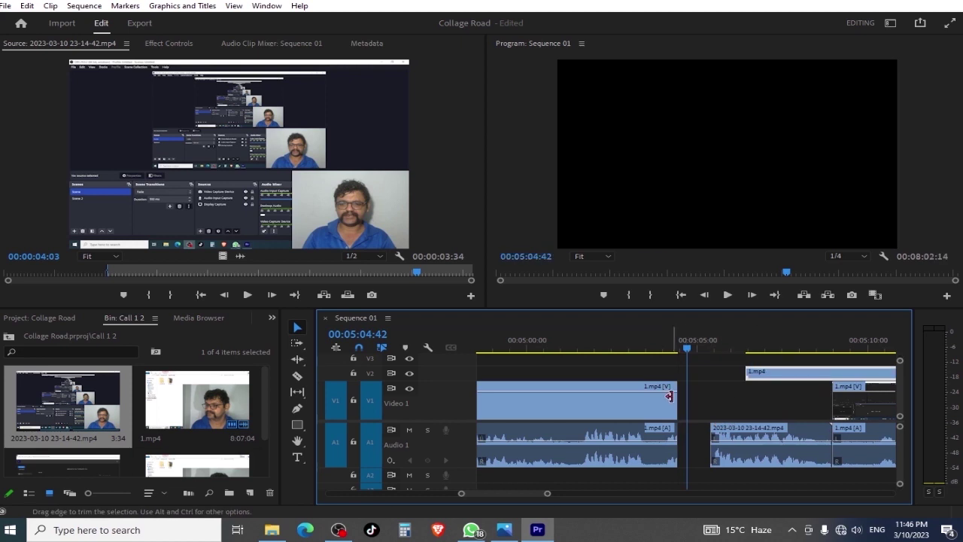
{"action": "left_click_drag", "start_coordinate": [672, 397], "coordinate": [692, 396]}
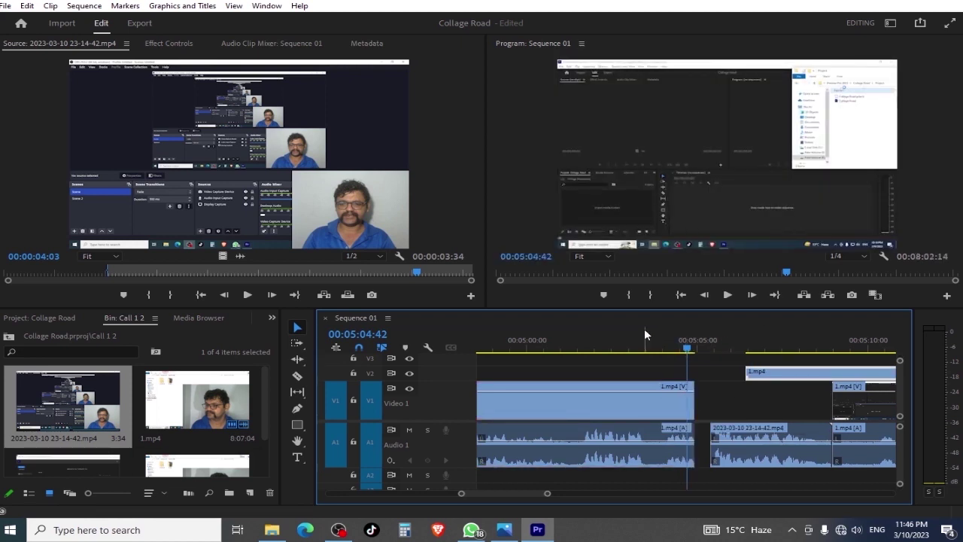
{"action": "left_click_drag", "start_coordinate": [645, 342], "coordinate": [686, 342]}
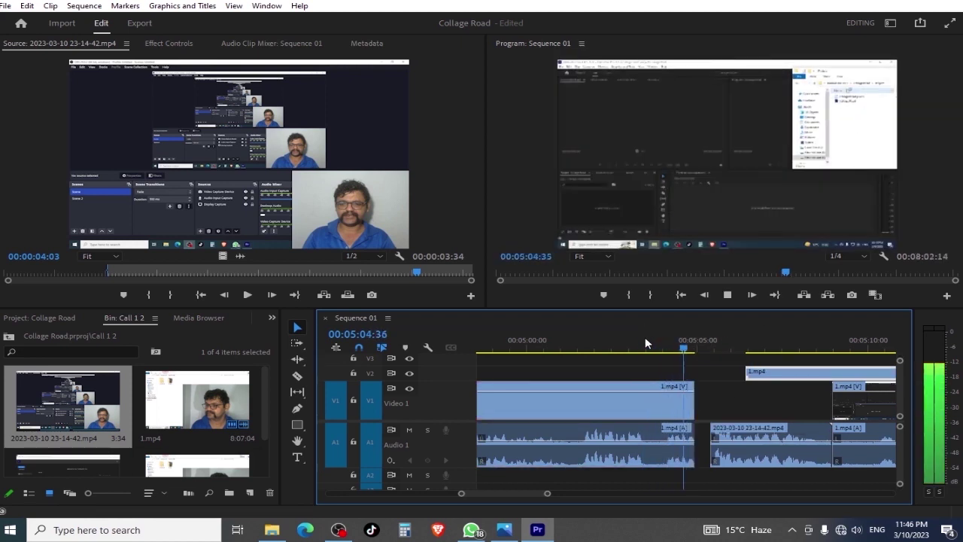
{"action": "left_click", "coordinate": [687, 404]}
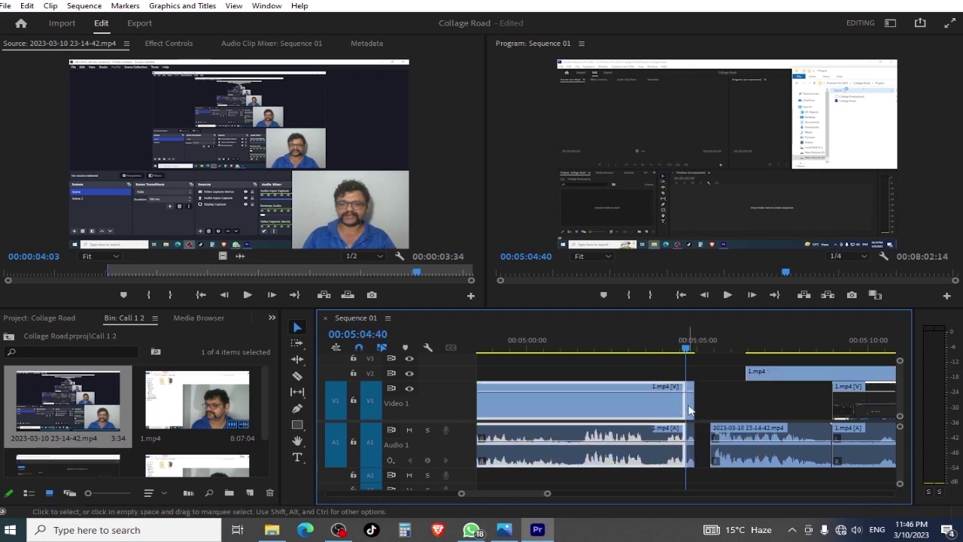
{"action": "key", "text": "e"}
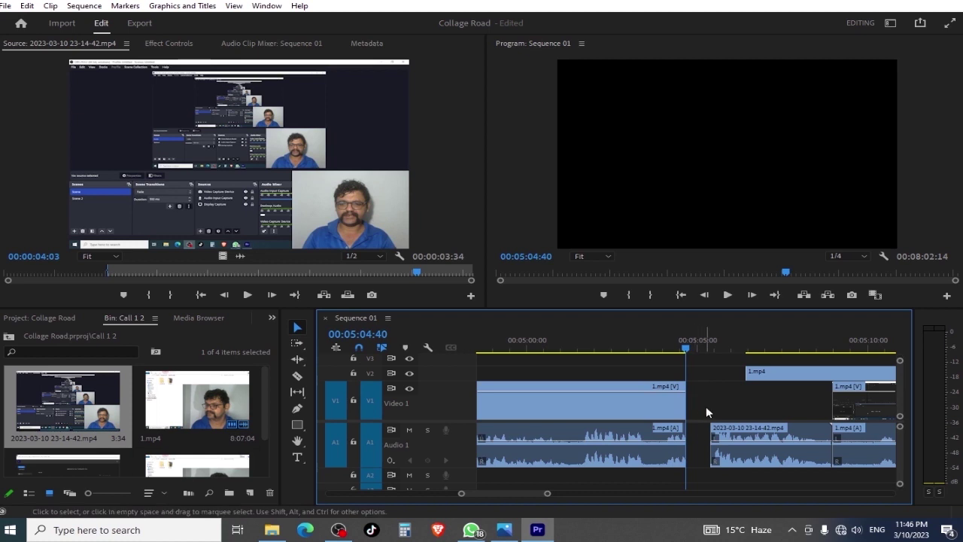
Ripple-delete the gap on Audio 1 and play back the edited section
{"action": "right_click", "coordinate": [698, 438]}
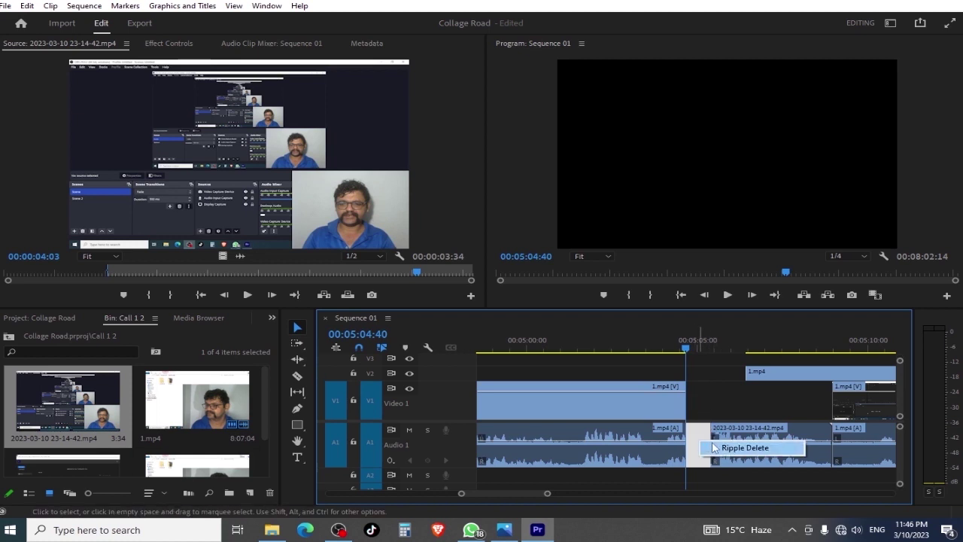
{"action": "left_click", "coordinate": [722, 448]}
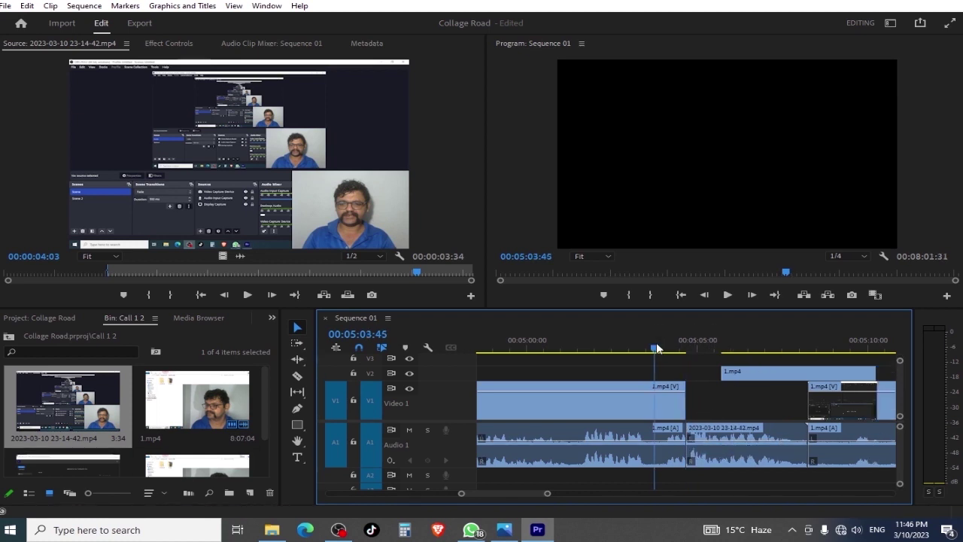
{"action": "left_click", "coordinate": [654, 347]}
{"action": "key", "text": "space"}
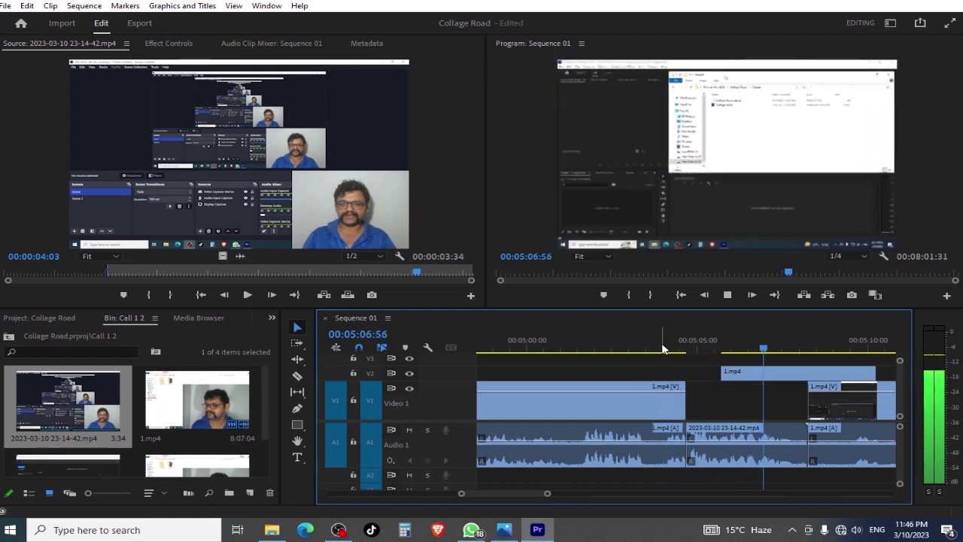
{"action": "key", "text": "space"}
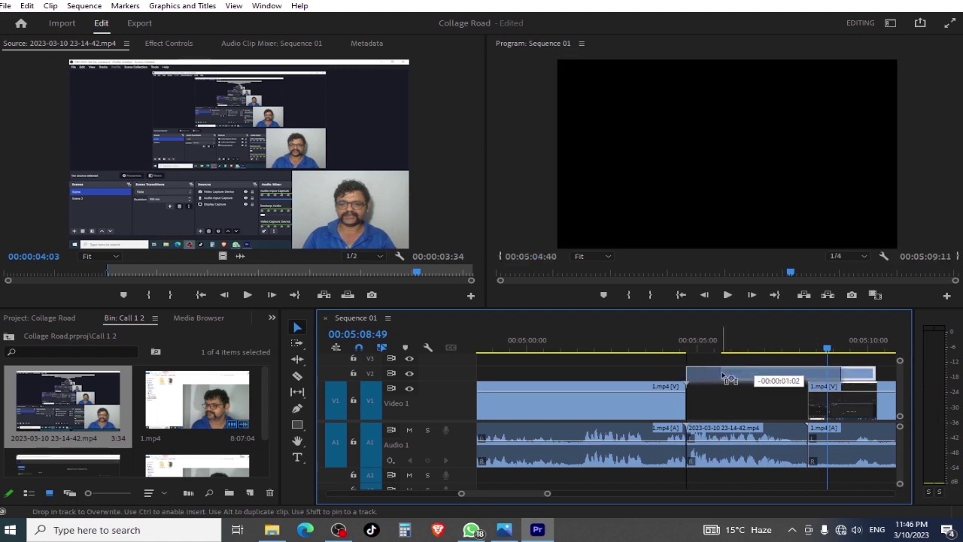
Move the short 1.mp4 piece down into the Video 1 gap and set Program preview to Full resolution
{"action": "left_click_drag", "start_coordinate": [756, 377], "coordinate": [721, 374]}
{"action": "key", "text": "space"}
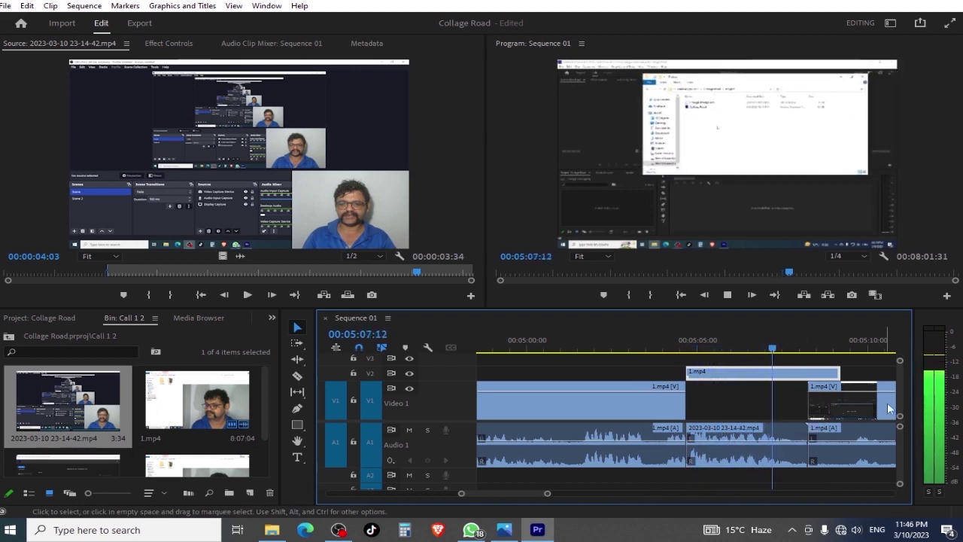
{"action": "key", "text": "space"}
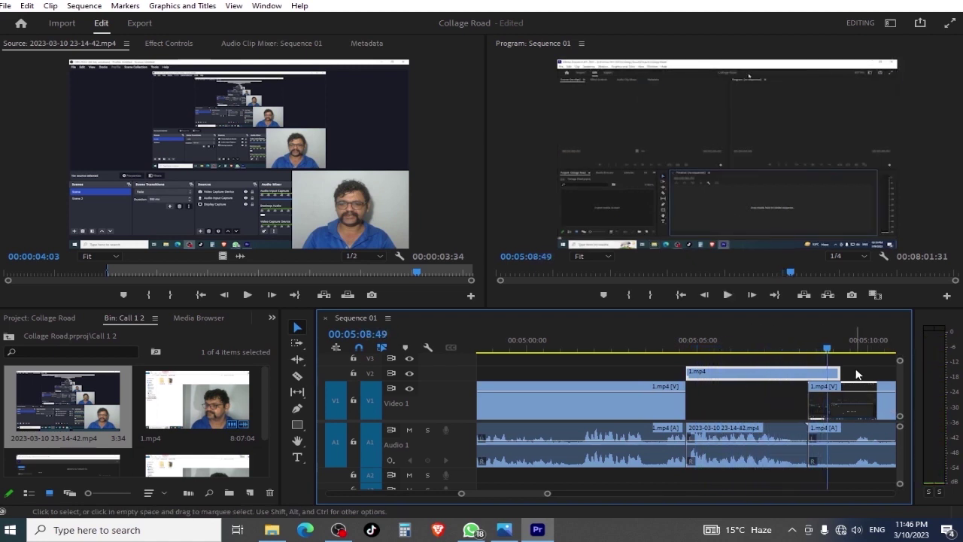
{"action": "mouse_move", "coordinate": [839, 372]}
{"action": "left_mouse_down"}
{"action": "mouse_move", "coordinate": [805, 373]}
{"action": "mouse_move", "coordinate": [766, 399]}
{"action": "left_mouse_up"}
{"action": "left_click", "coordinate": [674, 347]}
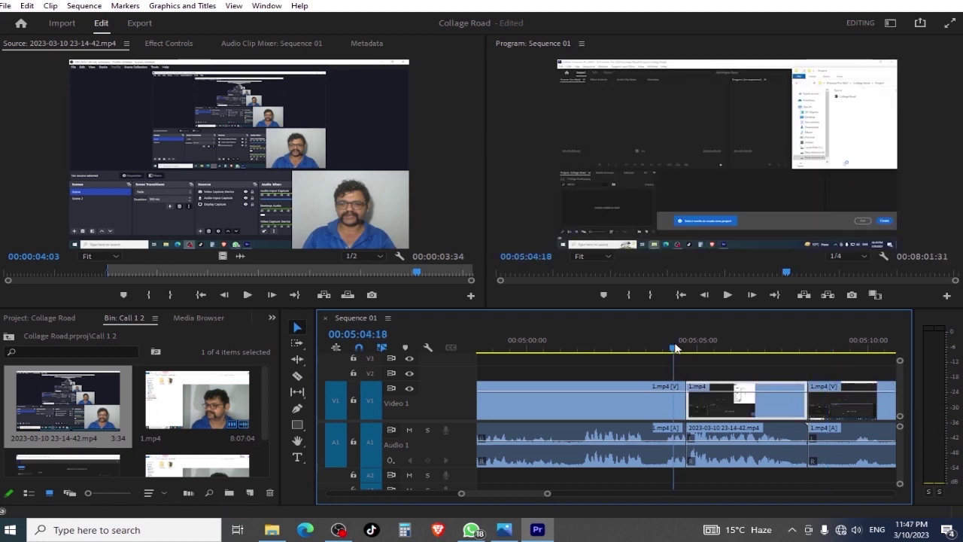
{"action": "left_click", "coordinate": [837, 256]}
{"action": "left_click", "coordinate": [857, 267]}
{"action": "left_click", "coordinate": [675, 347]}
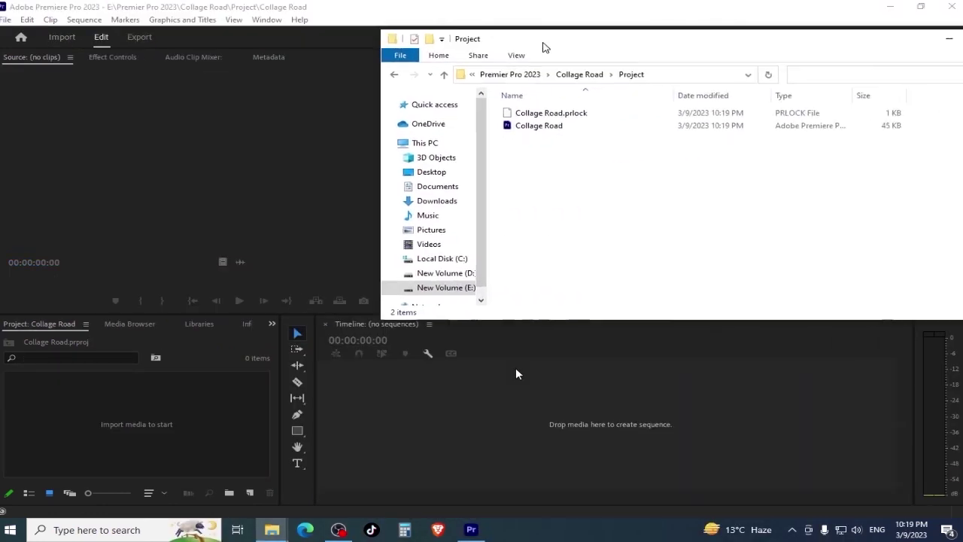
{"action": "left_click_drag", "start_coordinate": [545, 48], "coordinate": [410, 57]}
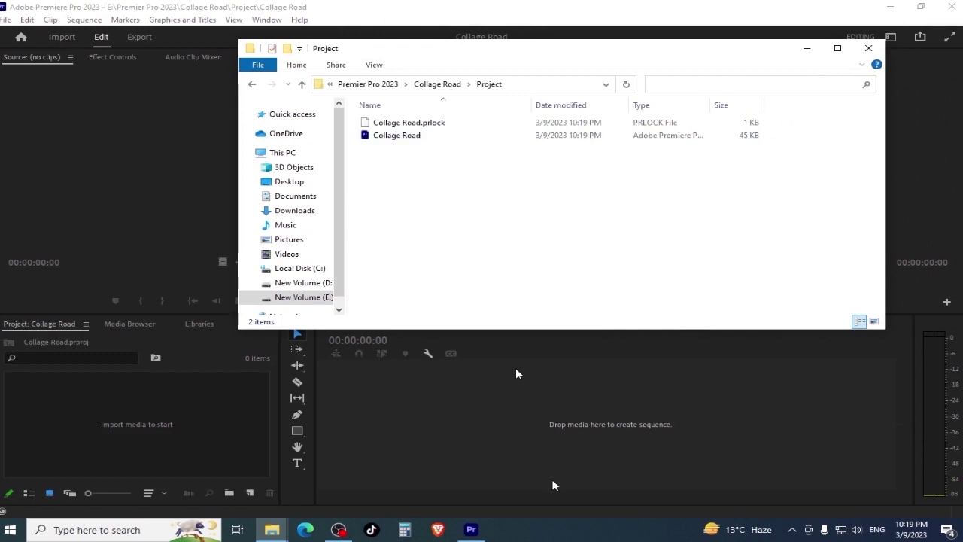
{"action": "left_click", "coordinate": [516, 461]}
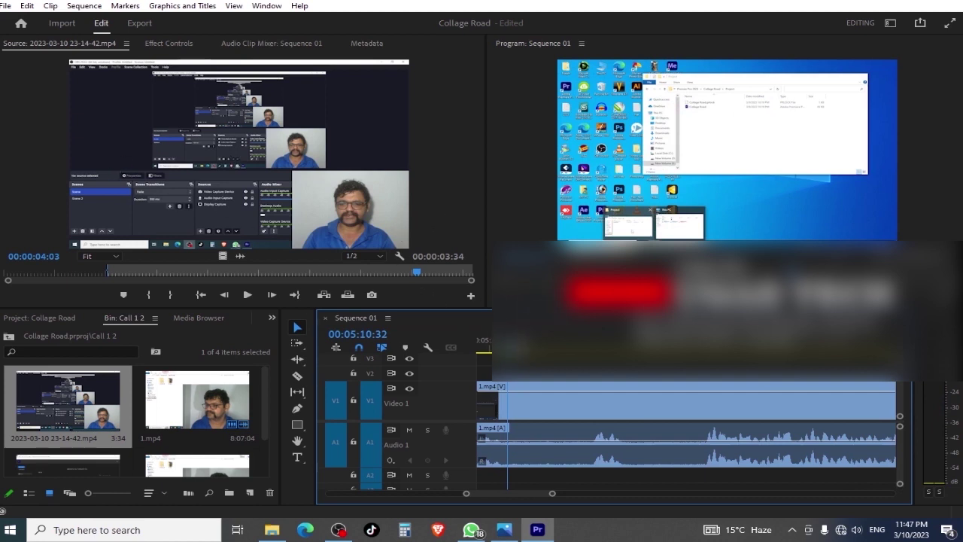
Return the sequence playhead to 5:05:48 and scrub the webcam source clip back to its start
{"action": "left_click_drag", "start_coordinate": [553, 493], "coordinate": [610, 492]}
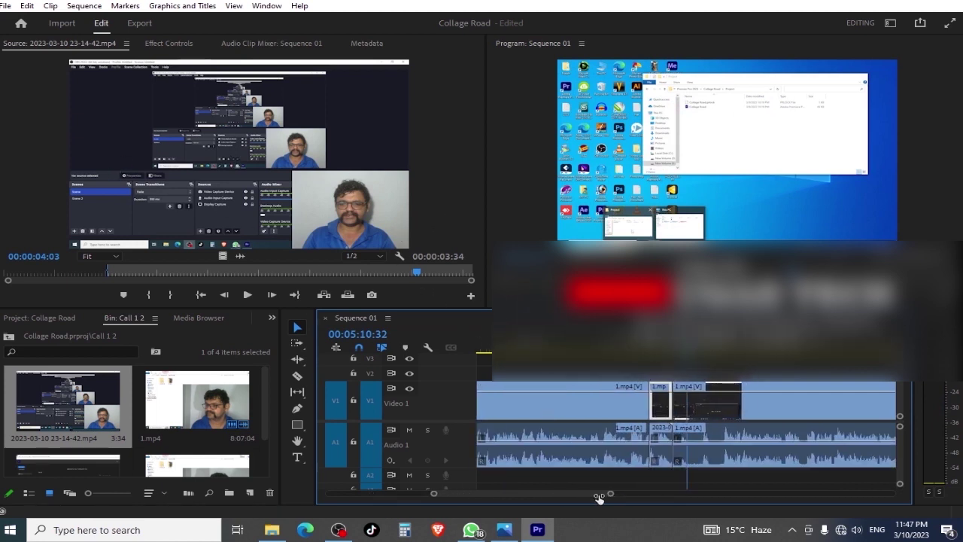
{"action": "left_click", "coordinate": [656, 350]}
{"action": "left_click", "coordinate": [397, 273]}
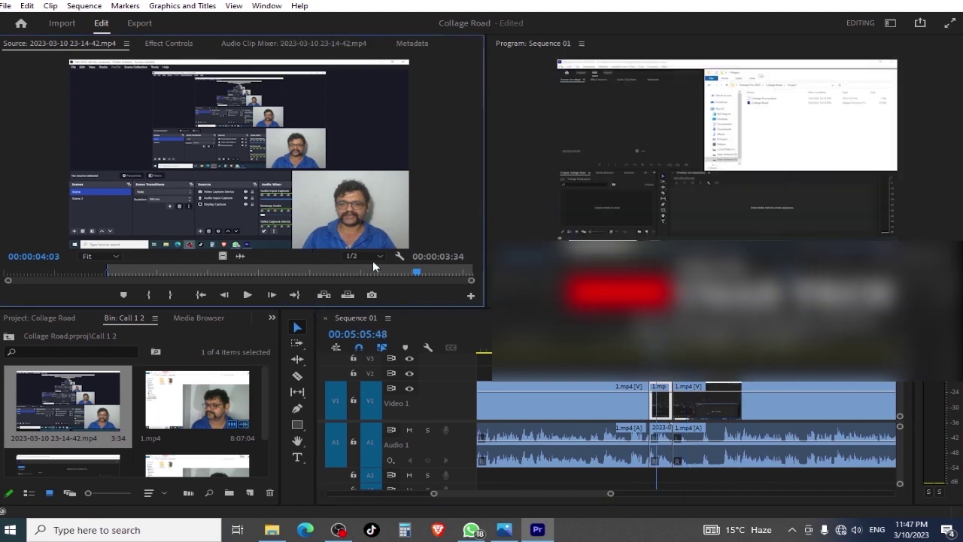
{"action": "left_click_drag", "start_coordinate": [115, 276], "coordinate": [78, 274]}
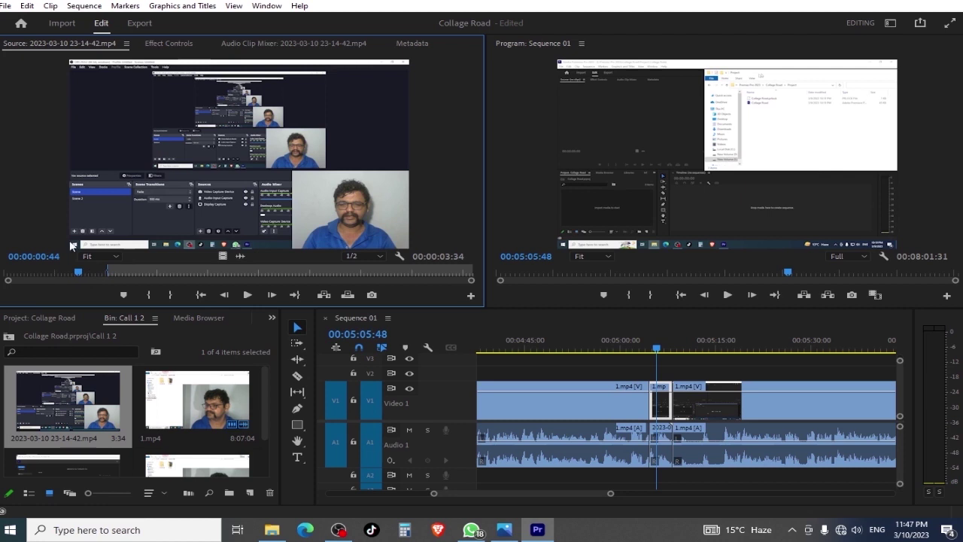
{"action": "left_click_drag", "start_coordinate": [73, 282], "coordinate": [13, 278]}
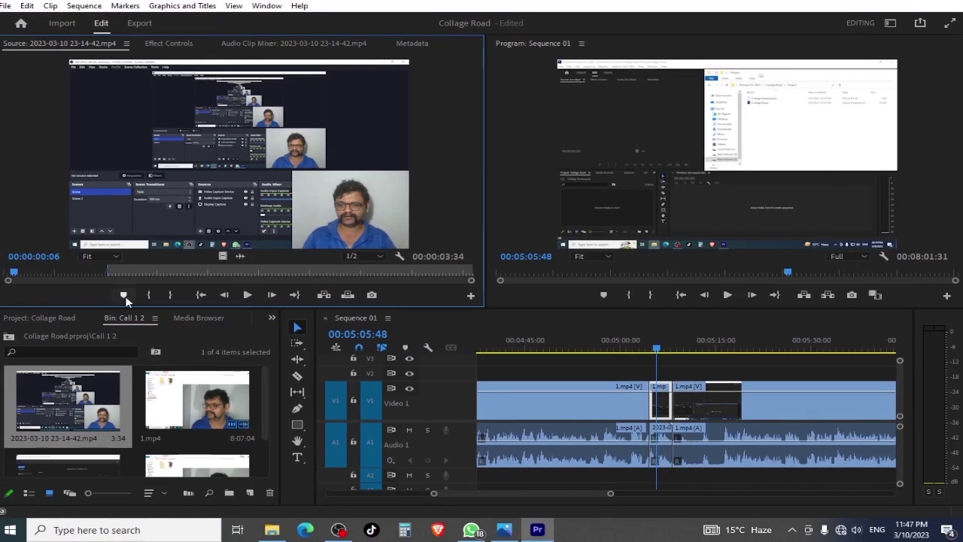
Mark an in point near the start and an out point 21 frames later
{"action": "left_click", "coordinate": [148, 296]}
{"action": "left_click_drag", "start_coordinate": [19, 280], "coordinate": [23, 277]}
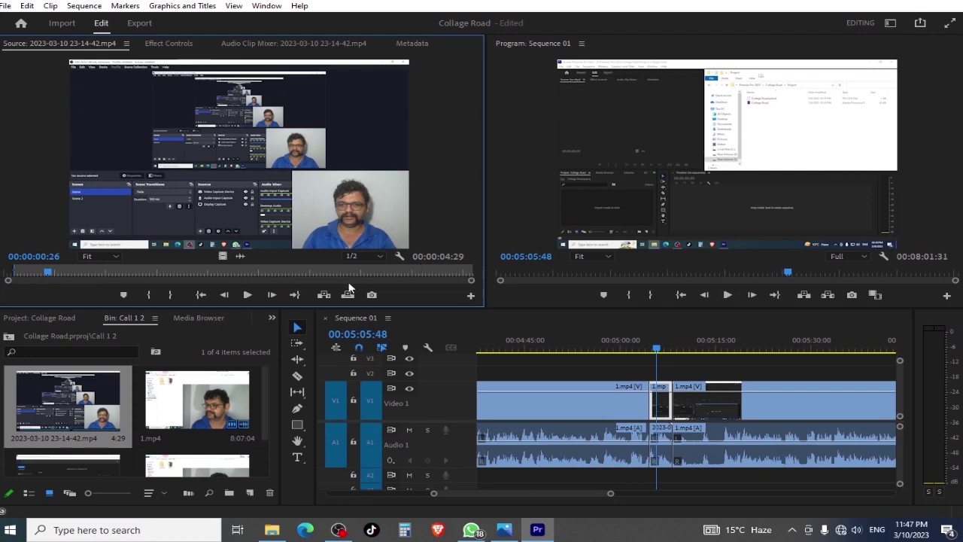
{"action": "left_click", "coordinate": [169, 294]}
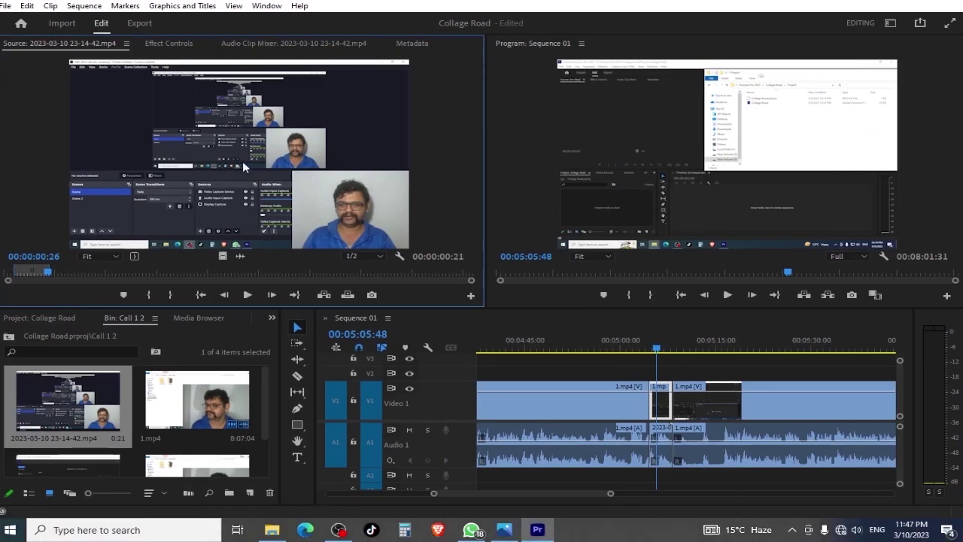
{"action": "mouse_move", "coordinate": [549, 346]}
{"action": "left_mouse_down"}
{"action": "mouse_move", "coordinate": [562, 368]}
{"action": "mouse_move", "coordinate": [594, 351]}
{"action": "left_mouse_up"}
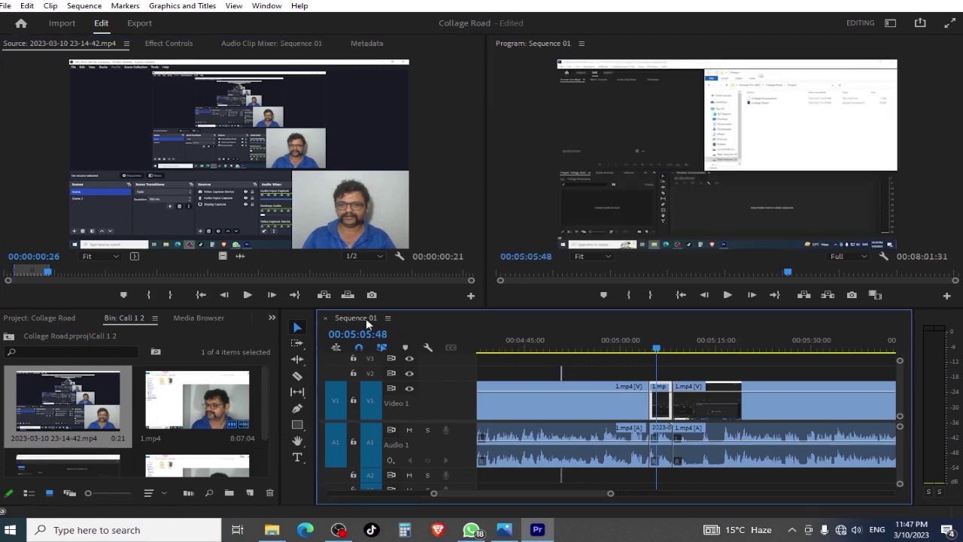
{"action": "left_click_drag", "start_coordinate": [221, 255], "coordinate": [579, 370]}
{"action": "left_click_drag", "start_coordinate": [610, 493], "coordinate": [507, 493]}
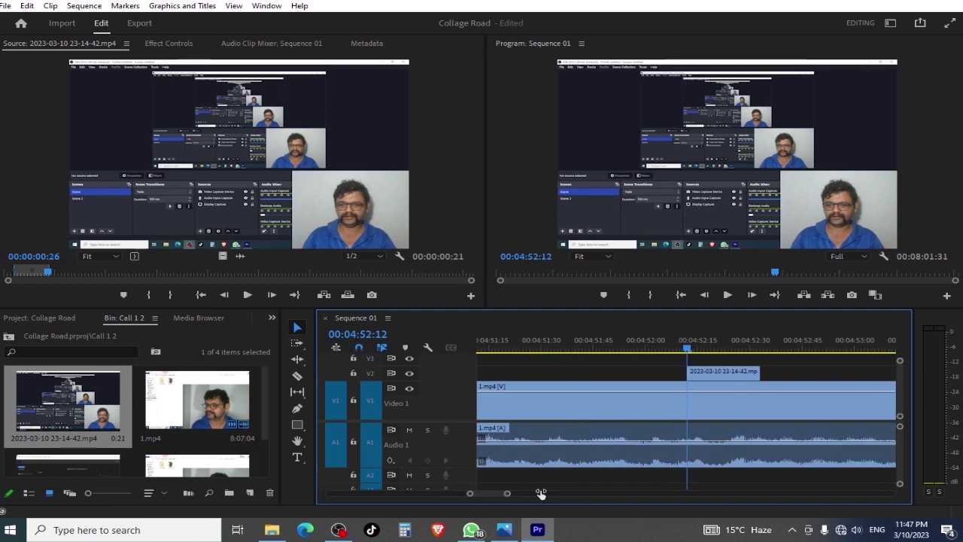
{"action": "left_click", "coordinate": [711, 376]}
{"action": "key", "text": "Delete"}
{"action": "mouse_move", "coordinate": [233, 257]}
{"action": "left_mouse_down"}
{"action": "mouse_move", "coordinate": [643, 366]}
{"action": "mouse_move", "coordinate": [713, 479]}
{"action": "left_mouse_up"}
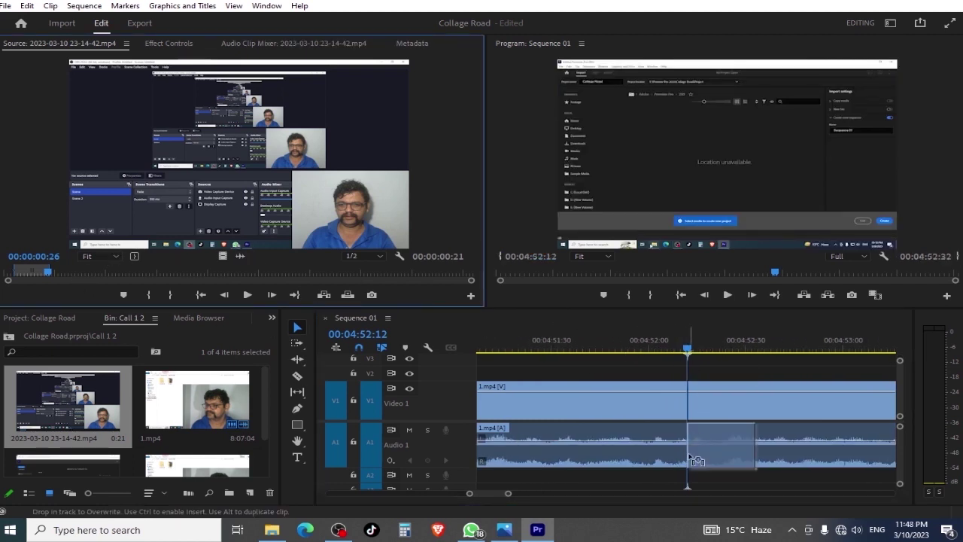
{"action": "mouse_move", "coordinate": [713, 476]}
{"action": "left_mouse_down"}
{"action": "mouse_move", "coordinate": [523, 498]}
{"action": "mouse_move", "coordinate": [663, 494]}
{"action": "left_mouse_up"}
{"action": "left_click", "coordinate": [706, 335]}
{"action": "key", "text": "space"}
{"action": "left_click_drag", "start_coordinate": [662, 495], "coordinate": [594, 497]}
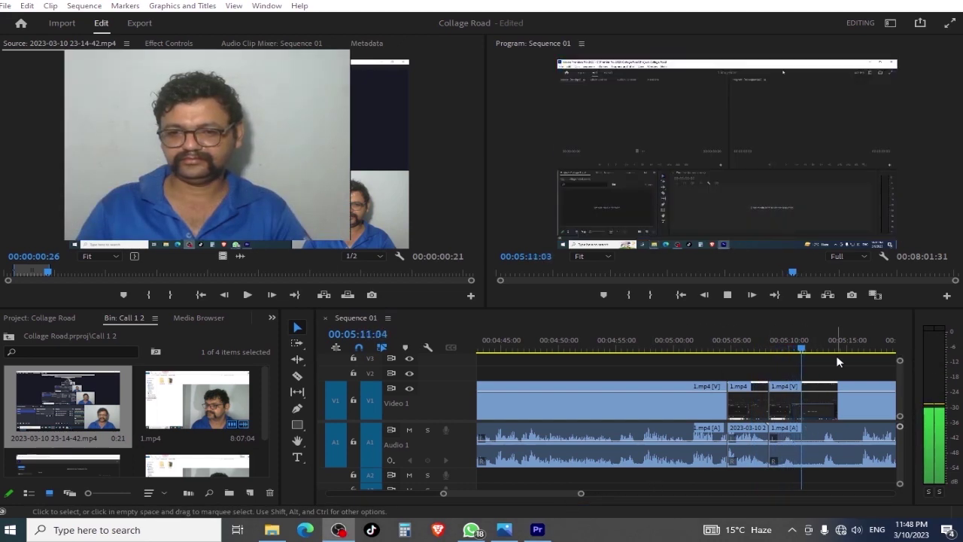
Replay the section after the splice from about 5:08 to locate the cut point past 05:09
{"action": "left_click", "coordinate": [776, 345]}
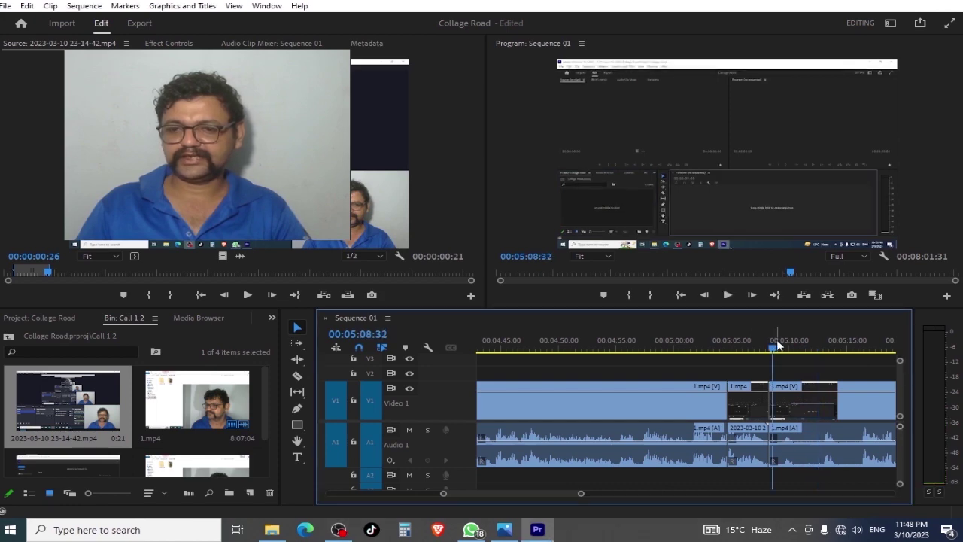
{"action": "key", "text": "space"}
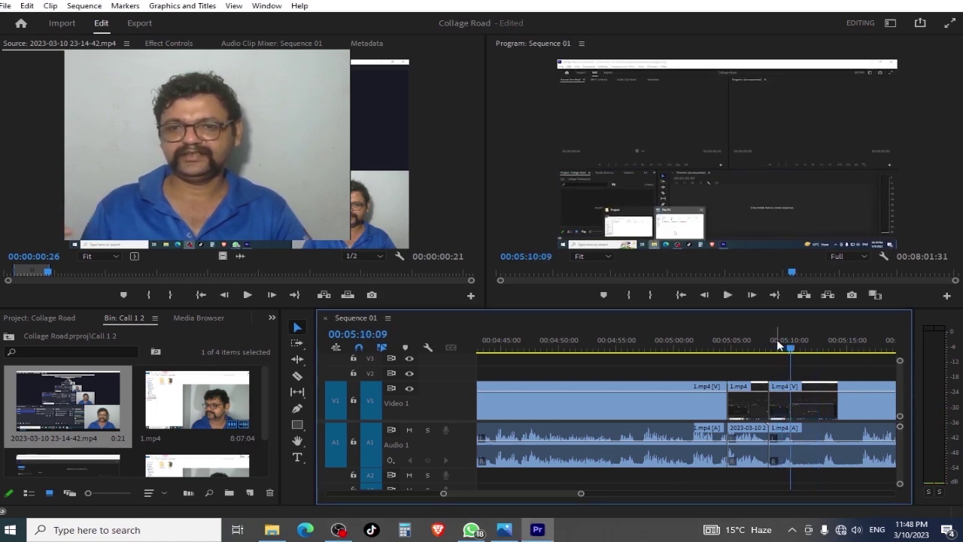
{"action": "key", "text": "space"}
{"action": "left_click_drag", "start_coordinate": [758, 344], "coordinate": [769, 343]}
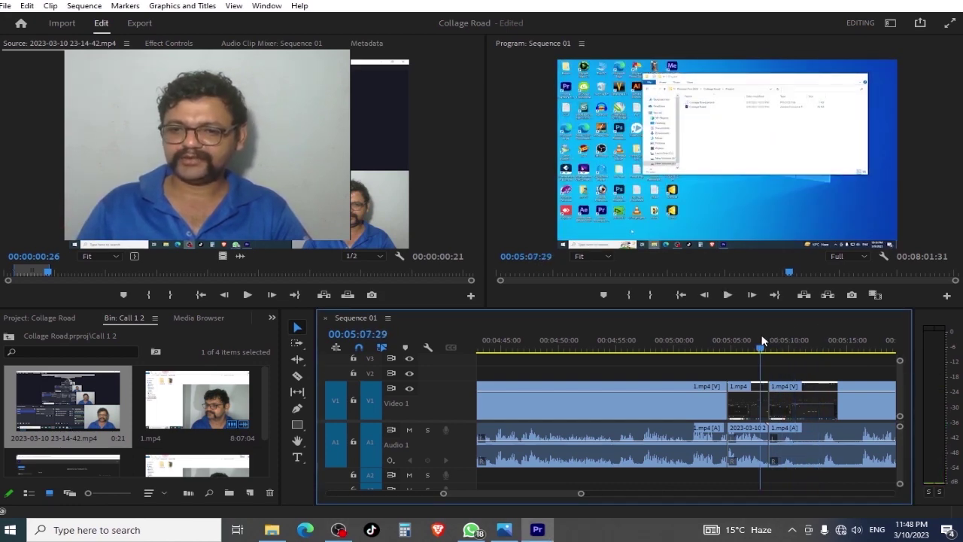
{"action": "key", "text": "space"}
{"action": "key", "text": "space"}
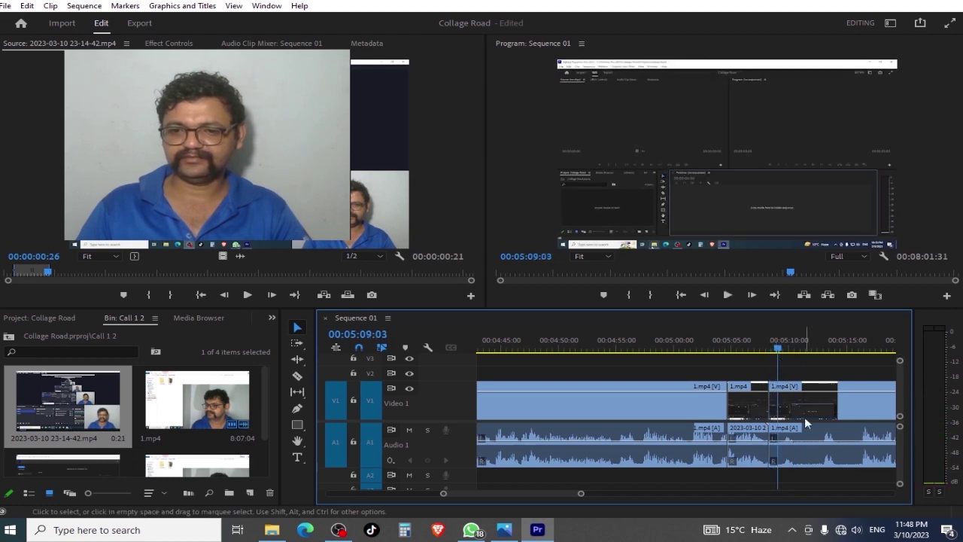
{"action": "key", "text": "space"}
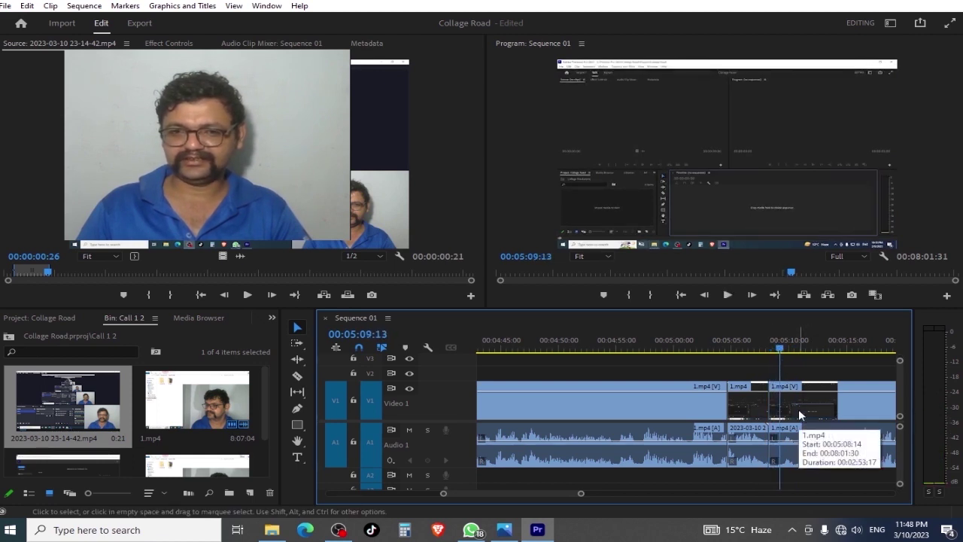
{"action": "key", "text": "space"}
{"action": "key", "text": "Left"}
{"action": "key", "text": "Left"}
{"action": "key", "text": "Left"}
{"action": "key", "text": "Left"}
{"action": "key", "text": "Left"}
{"action": "key", "text": "Left"}
{"action": "key", "text": "Left"}
{"action": "key", "text": "Left"}
Split the 1.mp4 clip at the playhead with Ctrl+K and ripple-delete the short leftover piece
{"action": "left_click", "coordinate": [795, 429]}
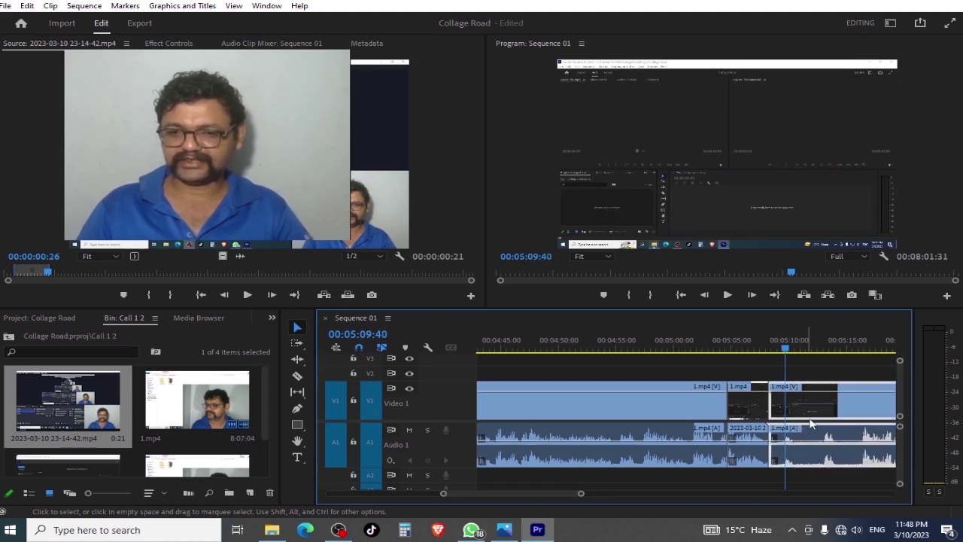
{"action": "key", "text": "ctrl+k"}
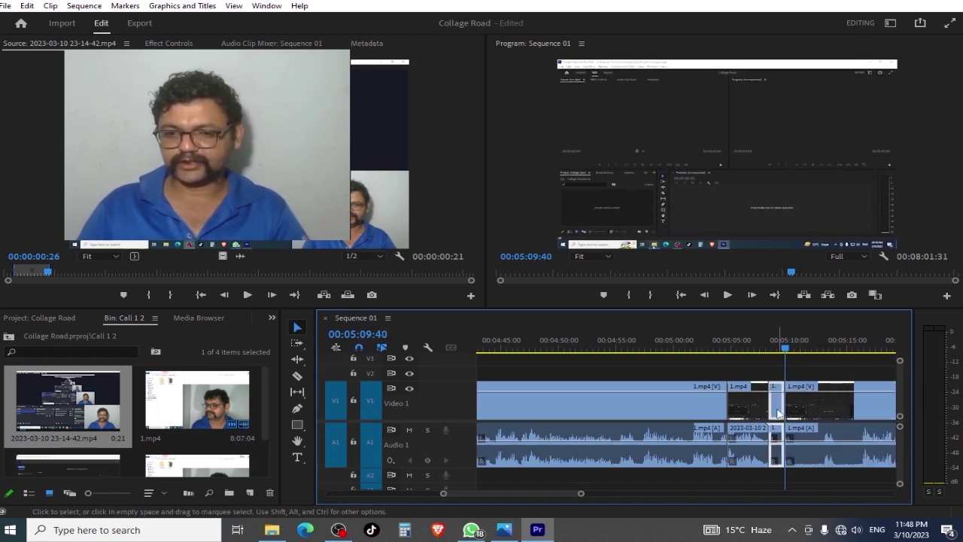
{"action": "left_click", "coordinate": [779, 413]}
{"action": "key", "text": "shift+Delete"}
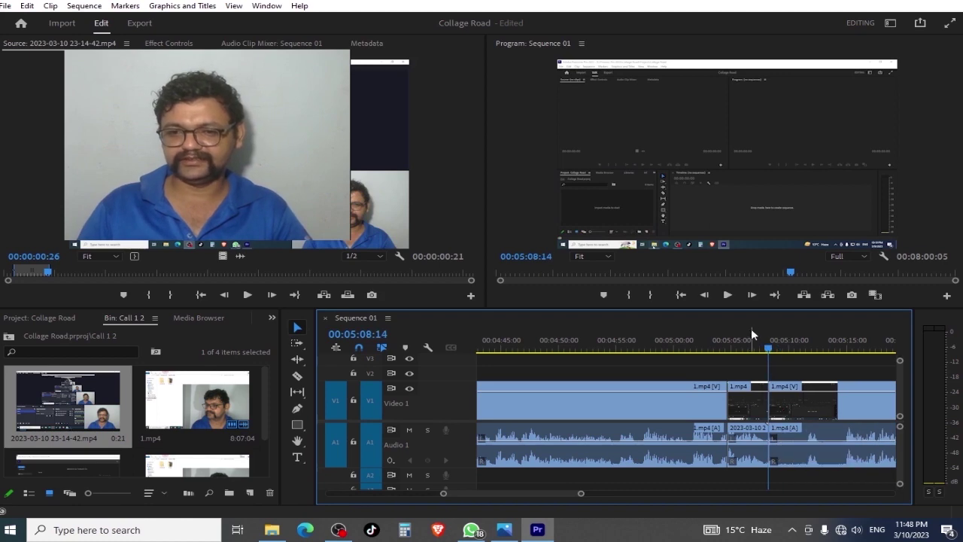
{"action": "left_click", "coordinate": [750, 344]}
{"action": "key", "text": "space"}
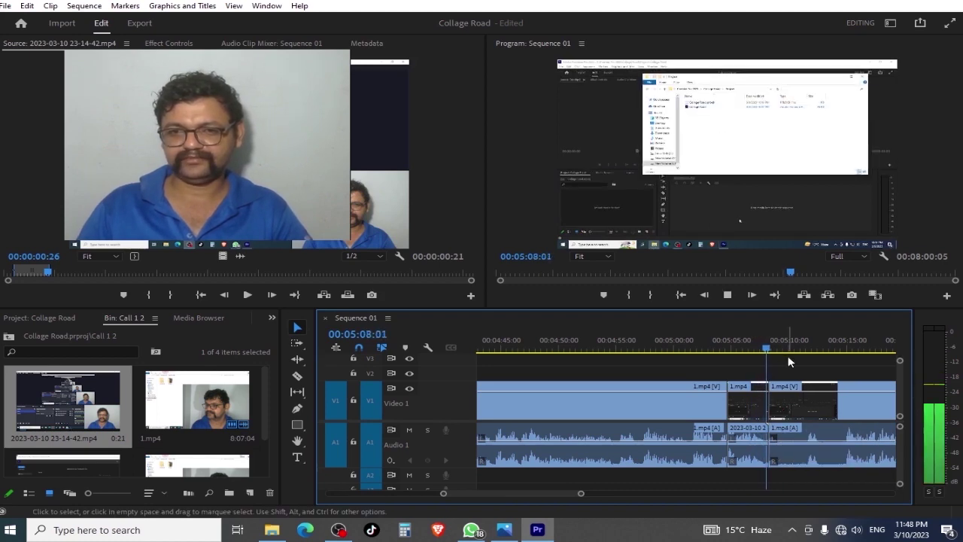
{"action": "mouse_move", "coordinate": [787, 355]}
{"action": "left_mouse_down"}
{"action": "mouse_move", "coordinate": [898, 354]}
{"action": "mouse_move", "coordinate": [657, 381]}
{"action": "left_mouse_up"}
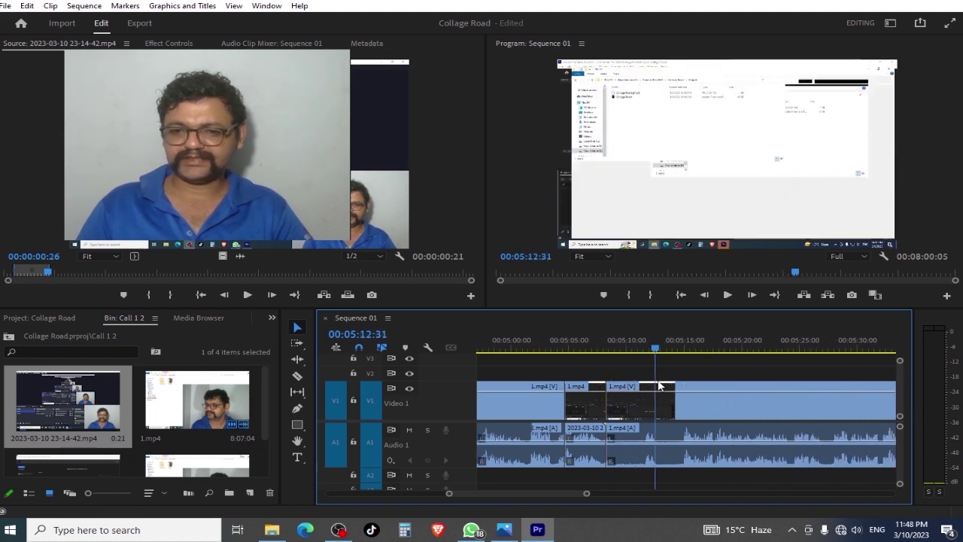
{"action": "key", "text": "space"}
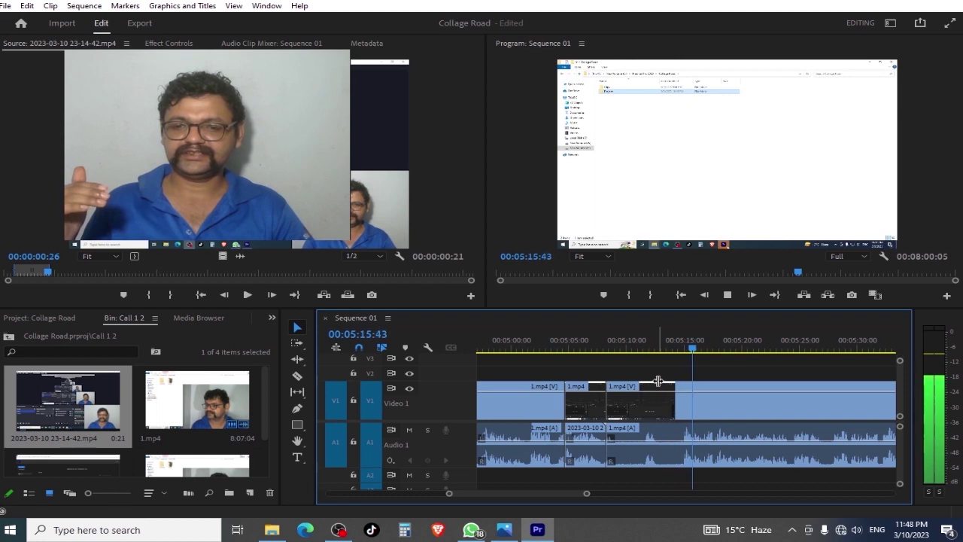
{"action": "key", "text": "space"}
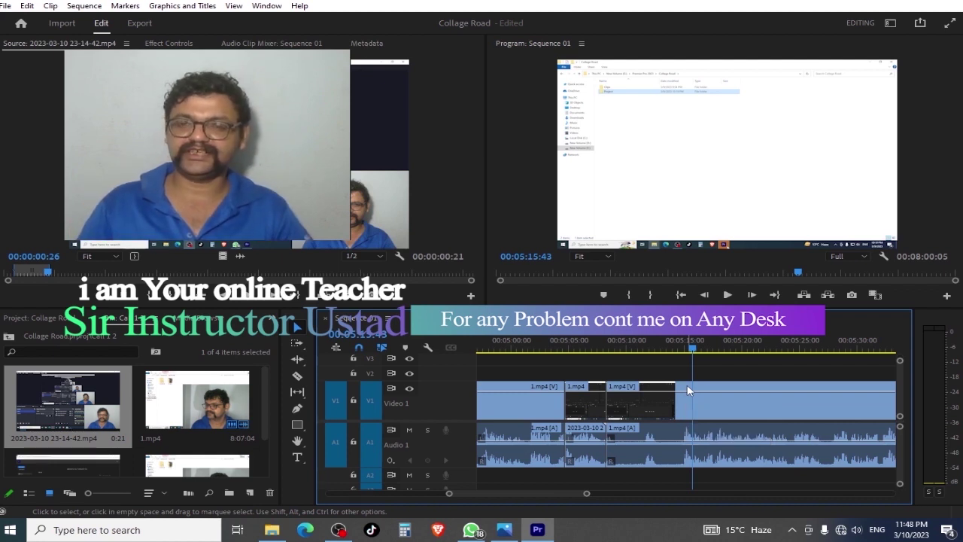
{"action": "key", "text": "space"}
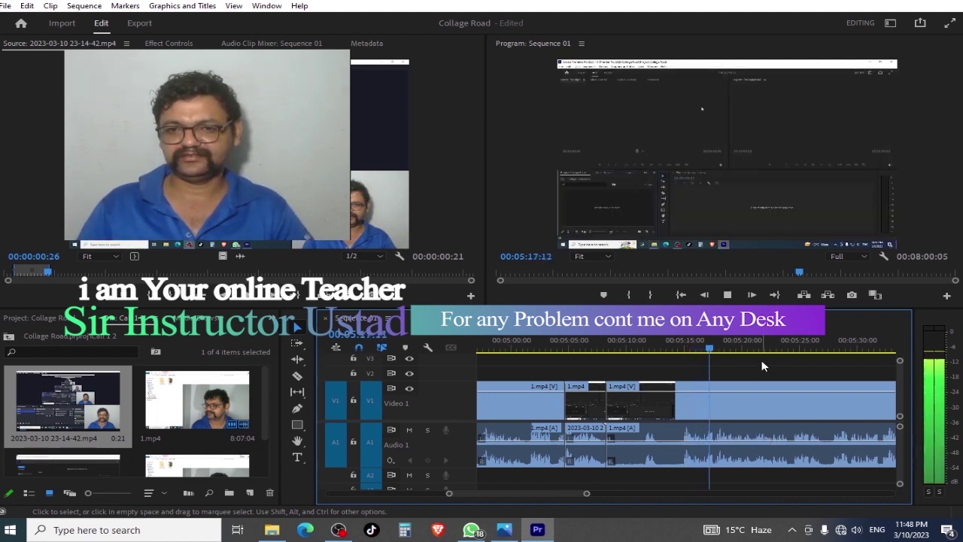
{"action": "key", "text": "space"}
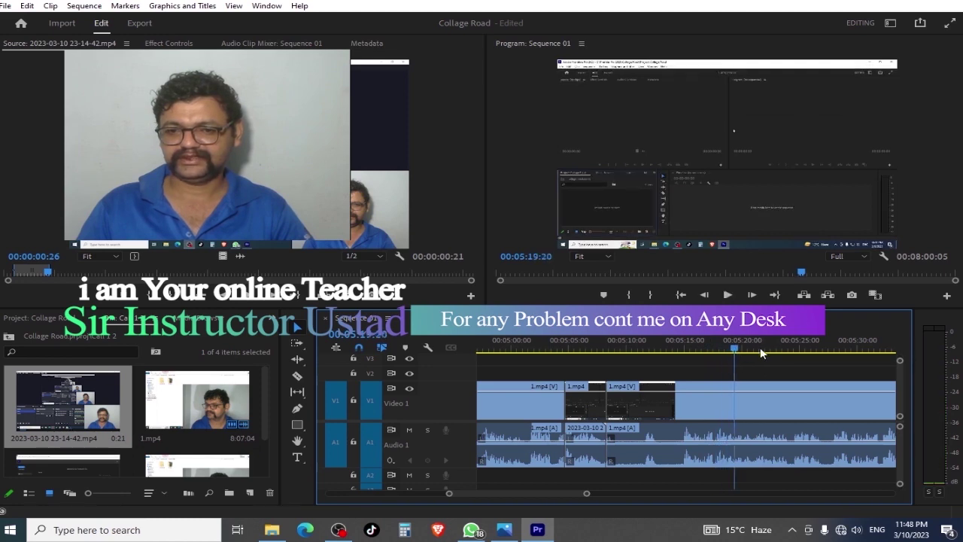
{"action": "left_click_drag", "start_coordinate": [588, 493], "coordinate": [642, 502]}
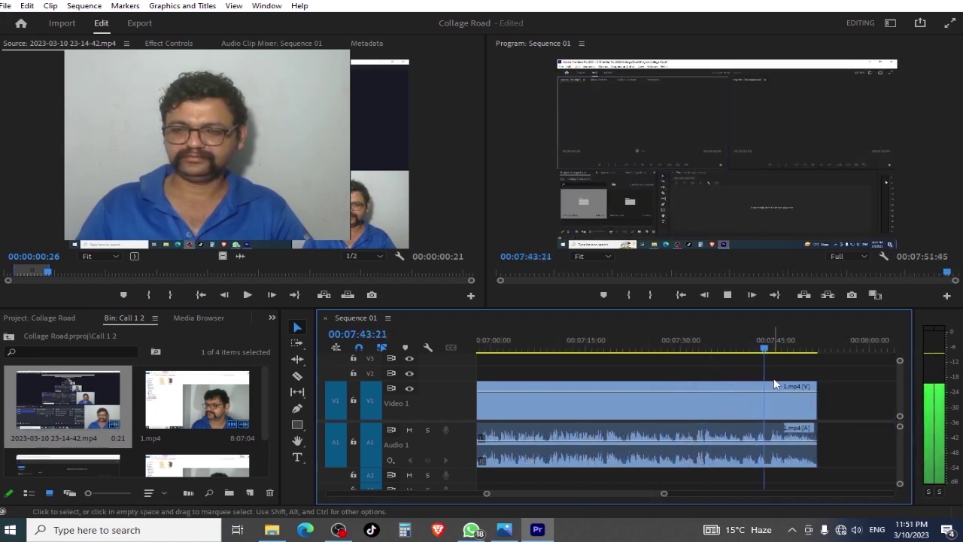
Locate 07:41:44 in the 1.mp4 clip and split it there with Ctrl+K
{"action": "key", "text": "space"}
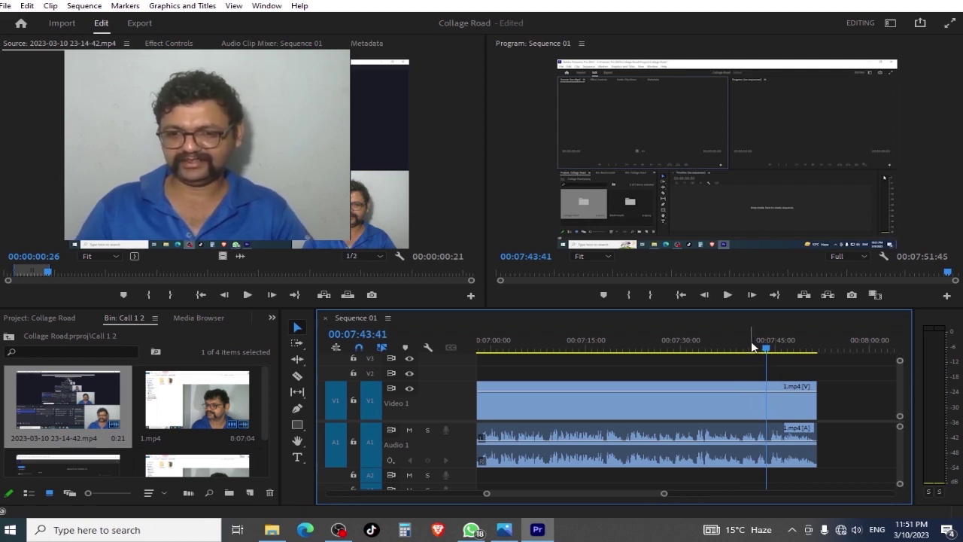
{"action": "key", "text": "space"}
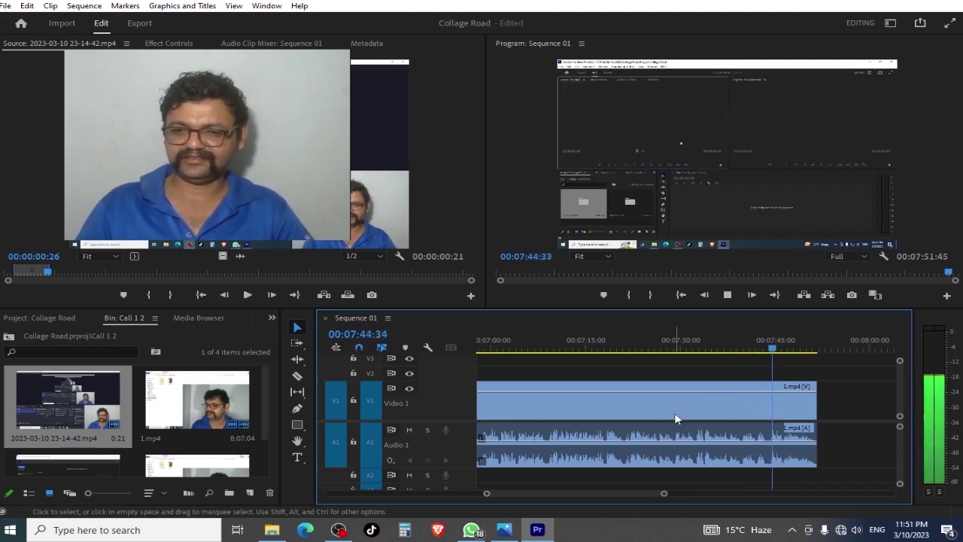
{"action": "key", "text": "space"}
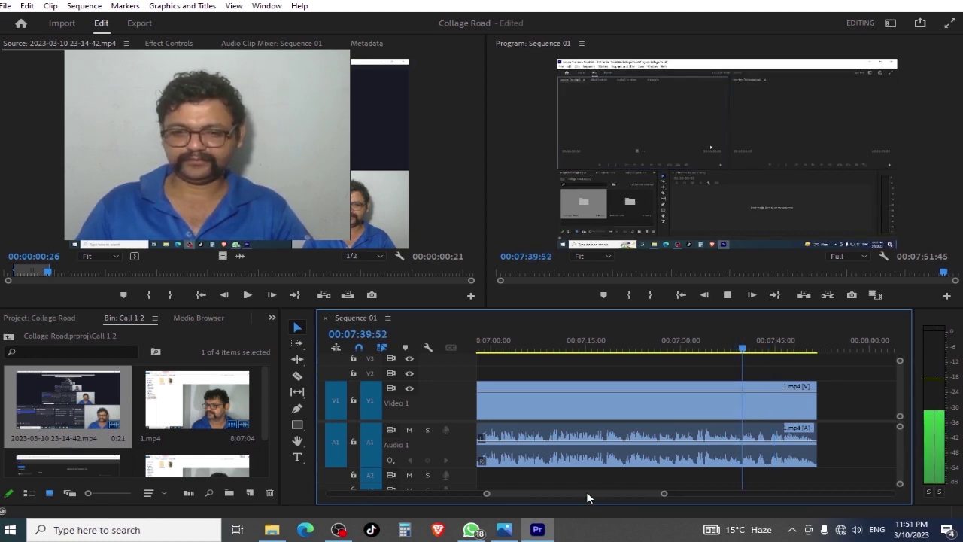
{"action": "left_click_drag", "start_coordinate": [665, 494], "coordinate": [626, 493]}
{"action": "key", "text": "space"}
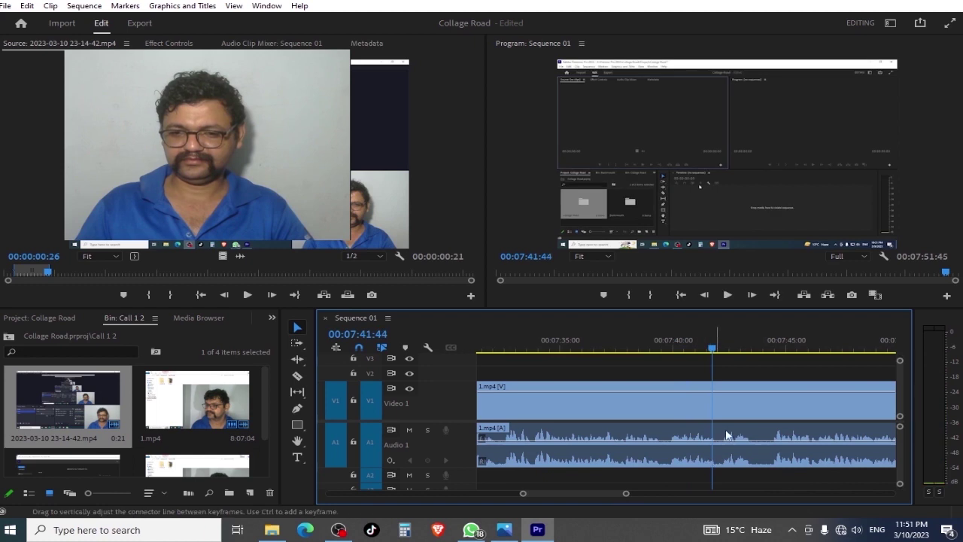
{"action": "key", "text": "ctrl+k"}
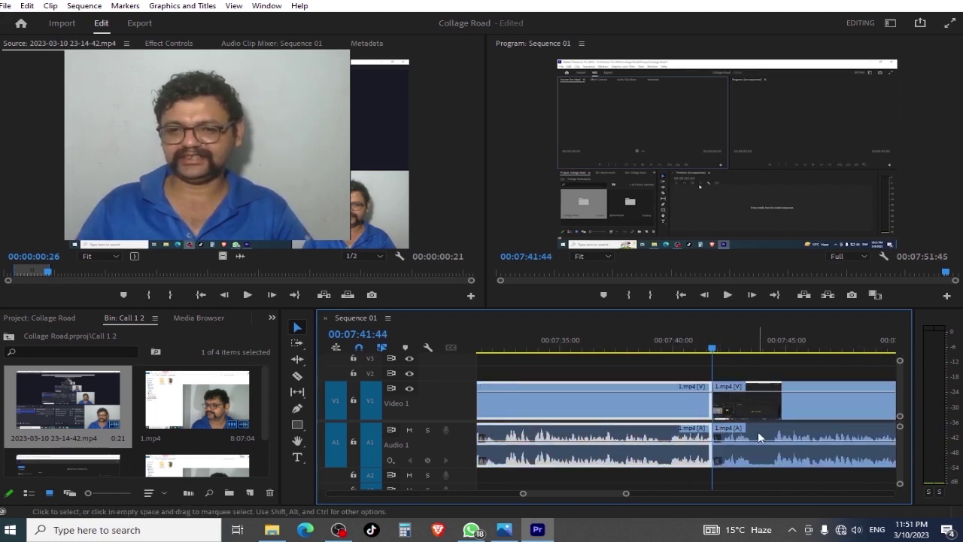
Split again at 07:44:24, remove the piece between the cuts, and review the closed gap
{"action": "key", "text": "space"}
{"action": "key", "text": "space"}
{"action": "key", "text": "space"}
{"action": "key", "text": "space"}
{"action": "key", "text": "ctrl+k"}
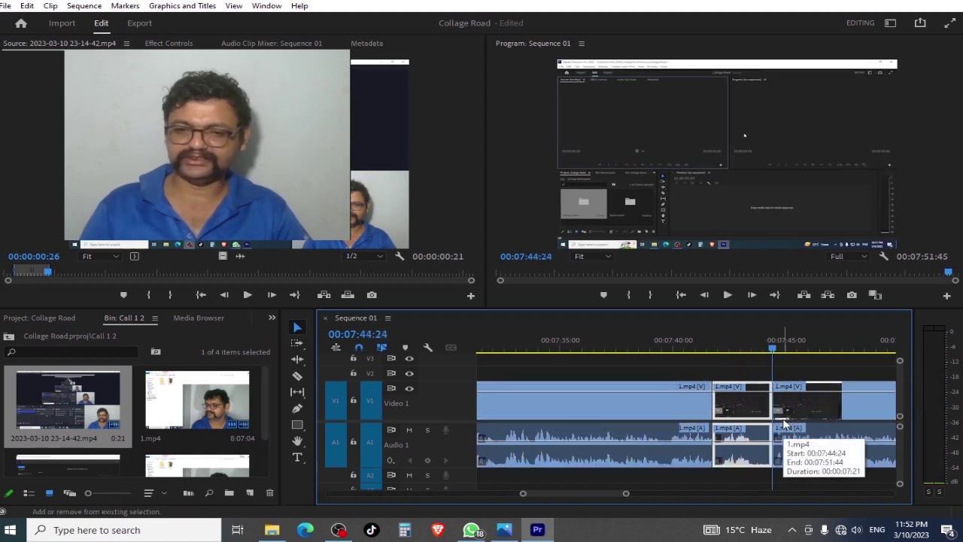
{"action": "key", "text": "q"}
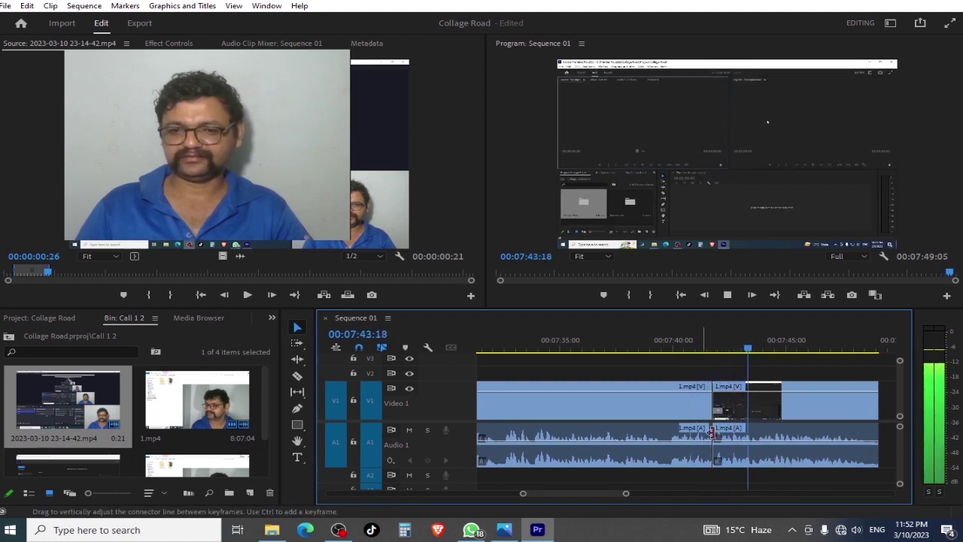
{"action": "left_click", "coordinate": [812, 348]}
{"action": "key", "text": "space"}
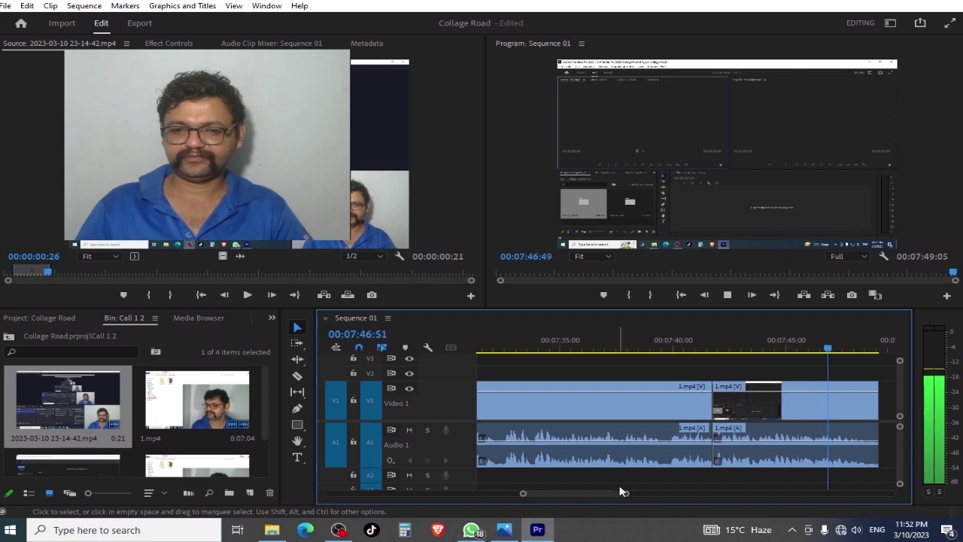
{"action": "mouse_move", "coordinate": [623, 492]}
{"action": "left_mouse_down"}
{"action": "mouse_move", "coordinate": [708, 500]}
{"action": "mouse_move", "coordinate": [468, 496]}
{"action": "left_mouse_up"}
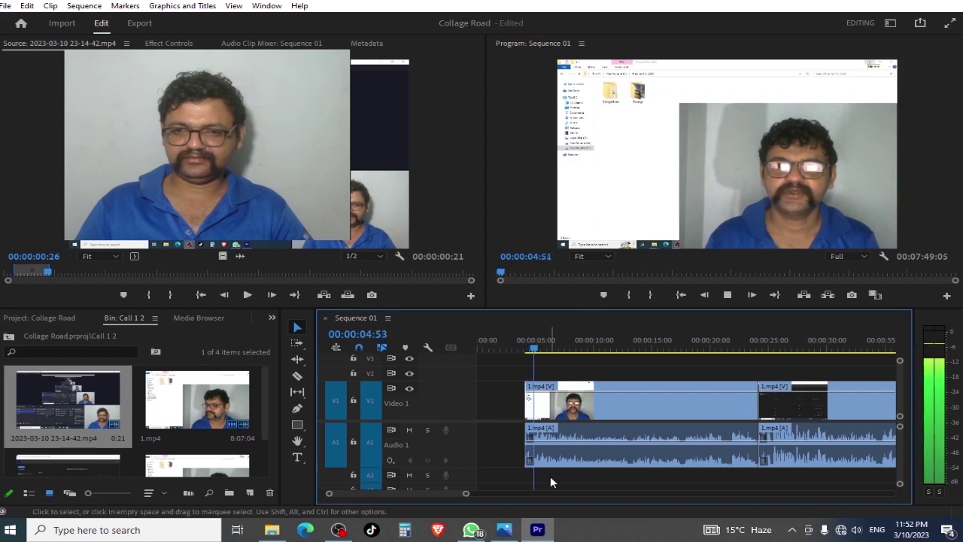
Save the Collage Road project with Ctrl+S and zoom out to view the whole sequence
{"action": "key", "text": "ctrl+s"}
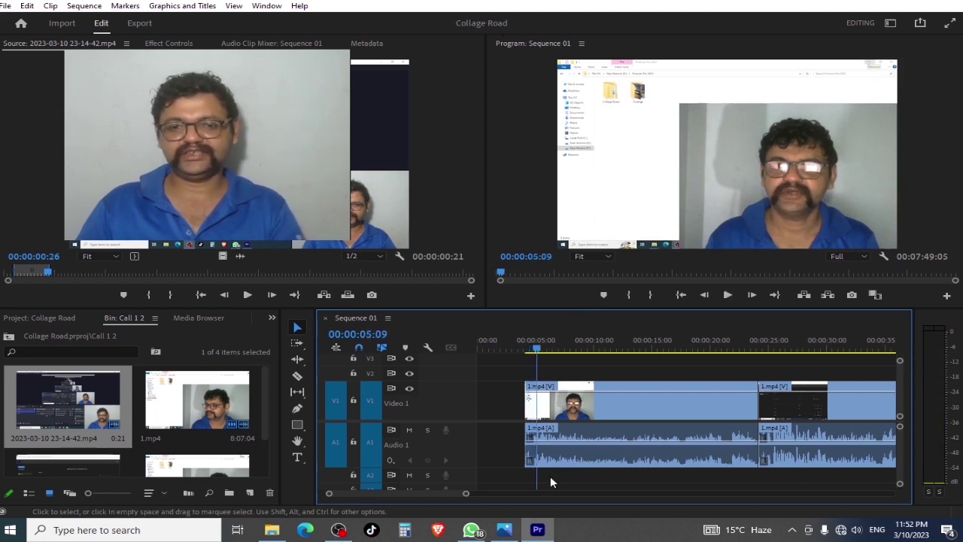
{"action": "left_click_drag", "start_coordinate": [466, 495], "coordinate": [700, 495]}
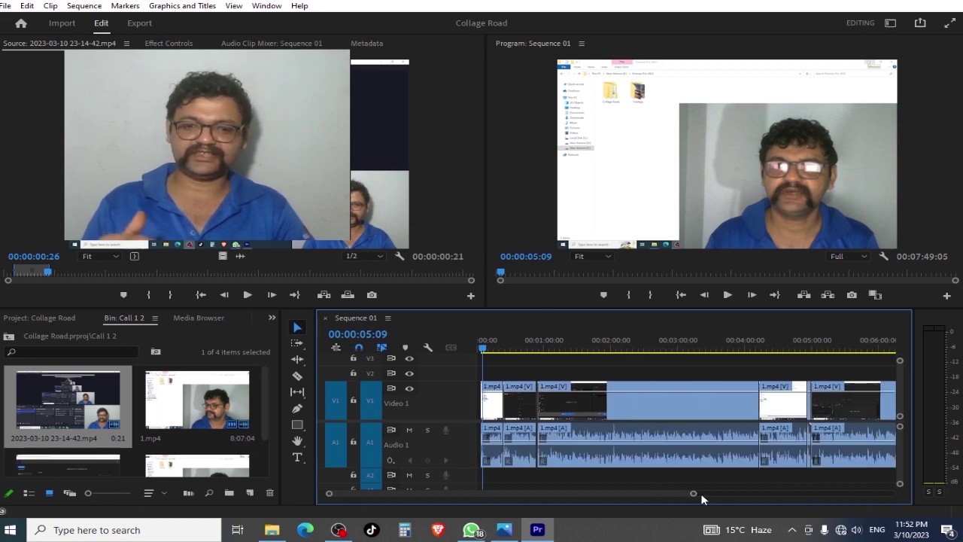
{"action": "left_click_drag", "start_coordinate": [550, 340], "coordinate": [719, 346]}
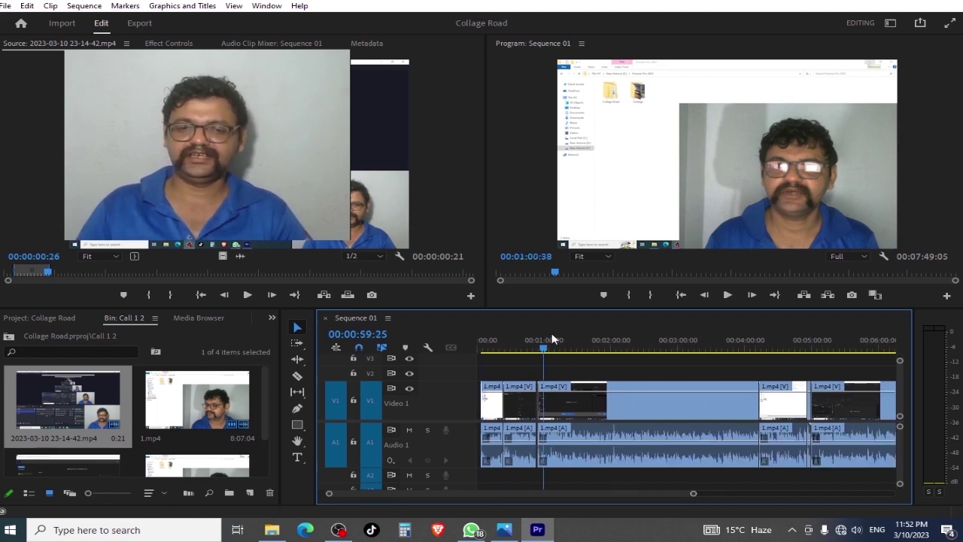